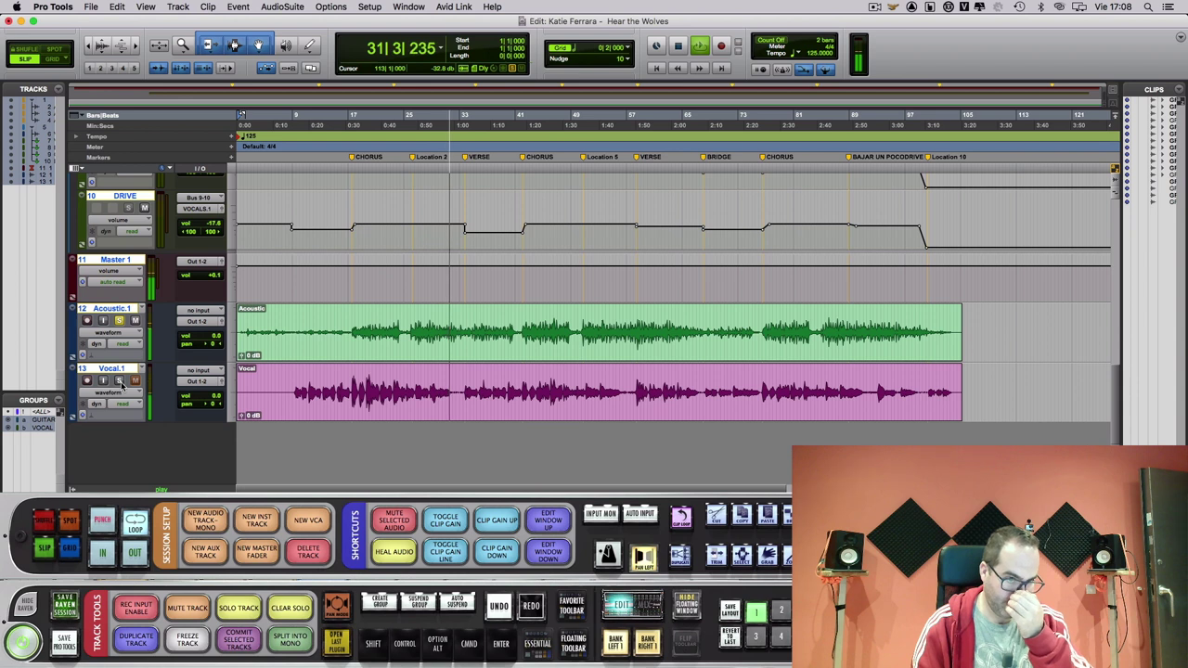
- Audition the Vocal.1 track in solo, and mute the Vocal.1 and Acoustic.1 tracks once playback is stopped
click(119, 381)
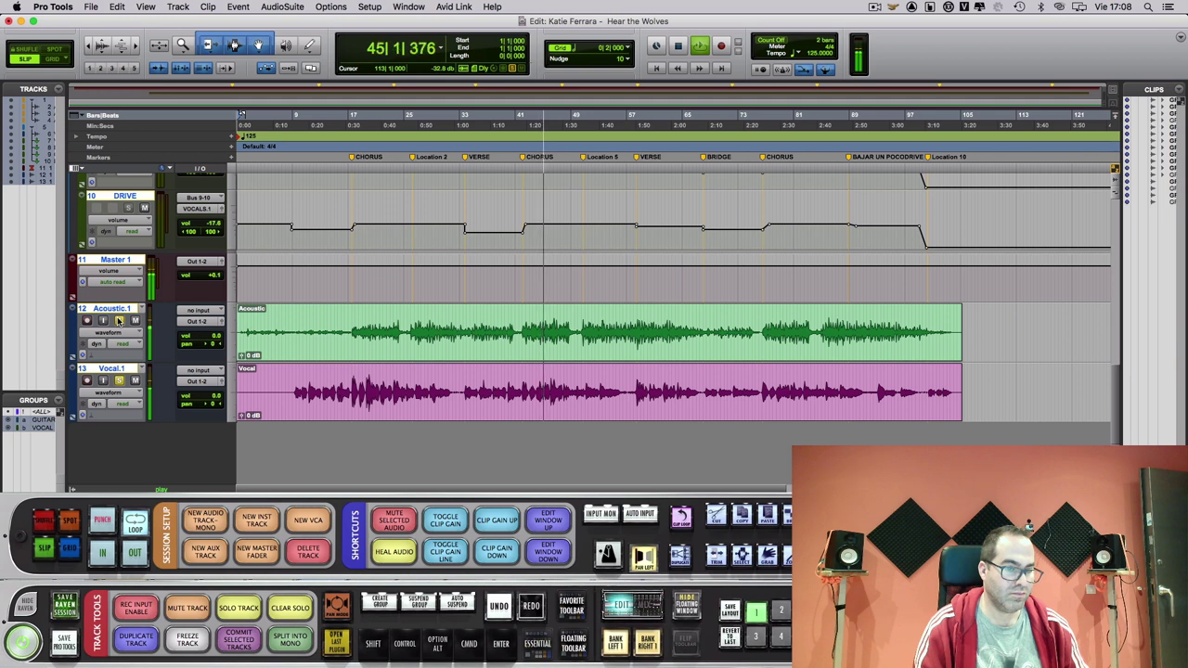
key(space)
click(118, 381)
click(134, 381)
click(135, 320)
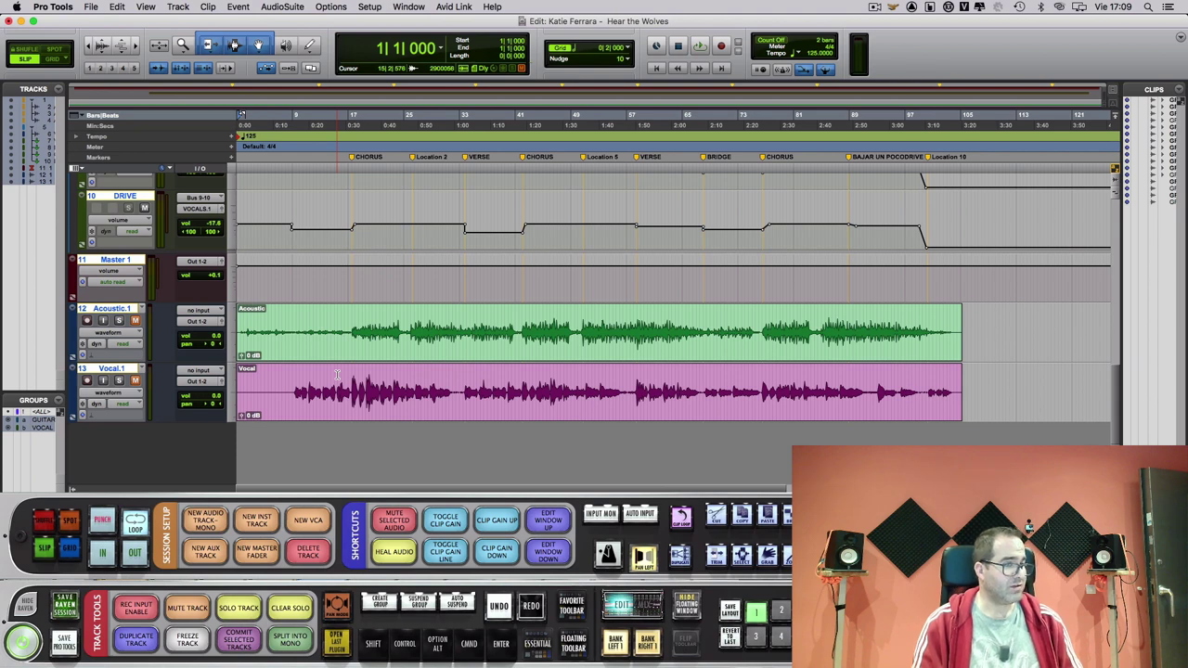
- Switch to the Mix window and review the REQ 2 and Renaissance Axx settings on the Acoustic track
scroll(336, 375, up, 5)
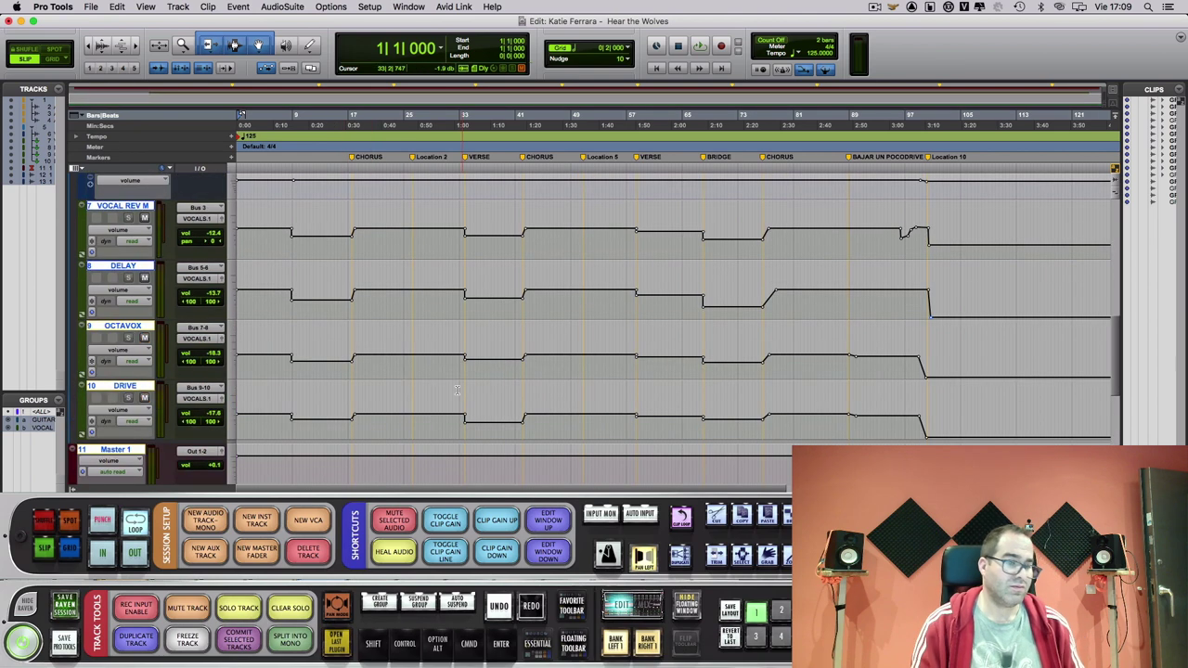
scroll(433, 379, up, 3)
scroll(433, 380, up, 4)
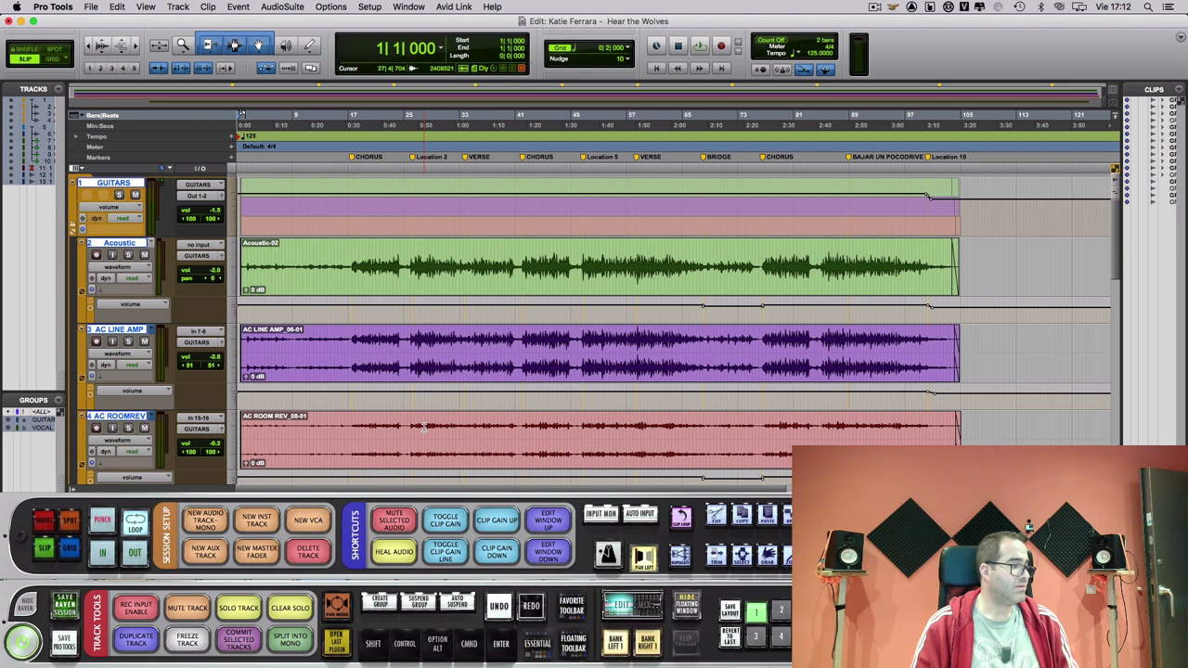
key(super+equal)
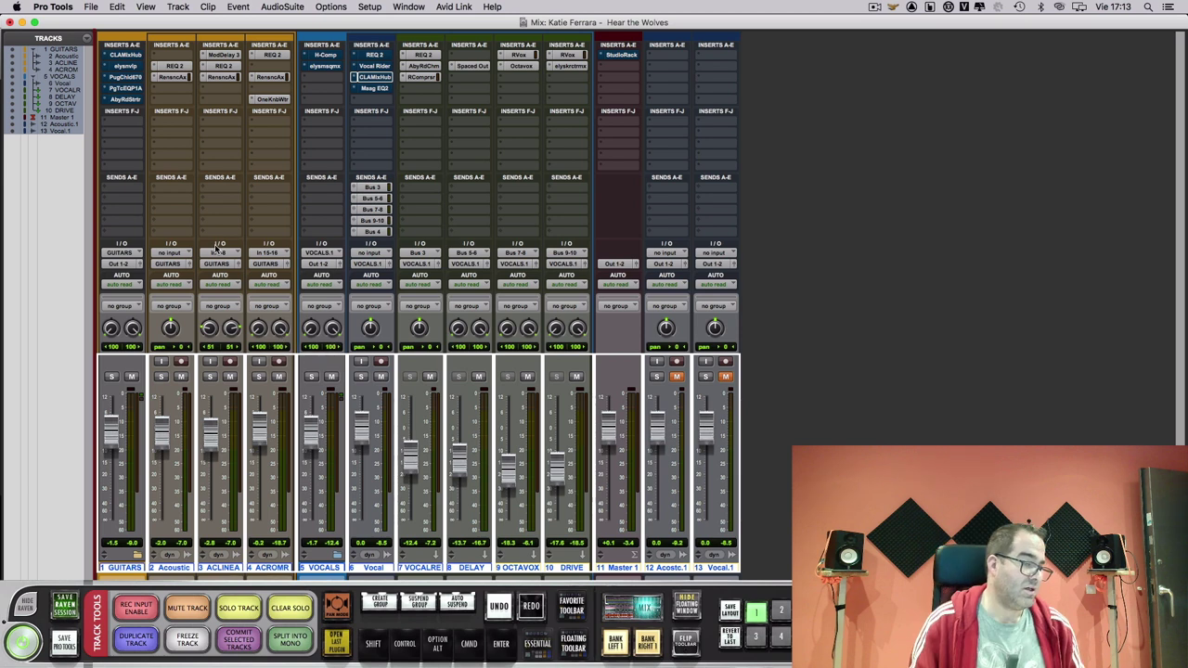
click(174, 66)
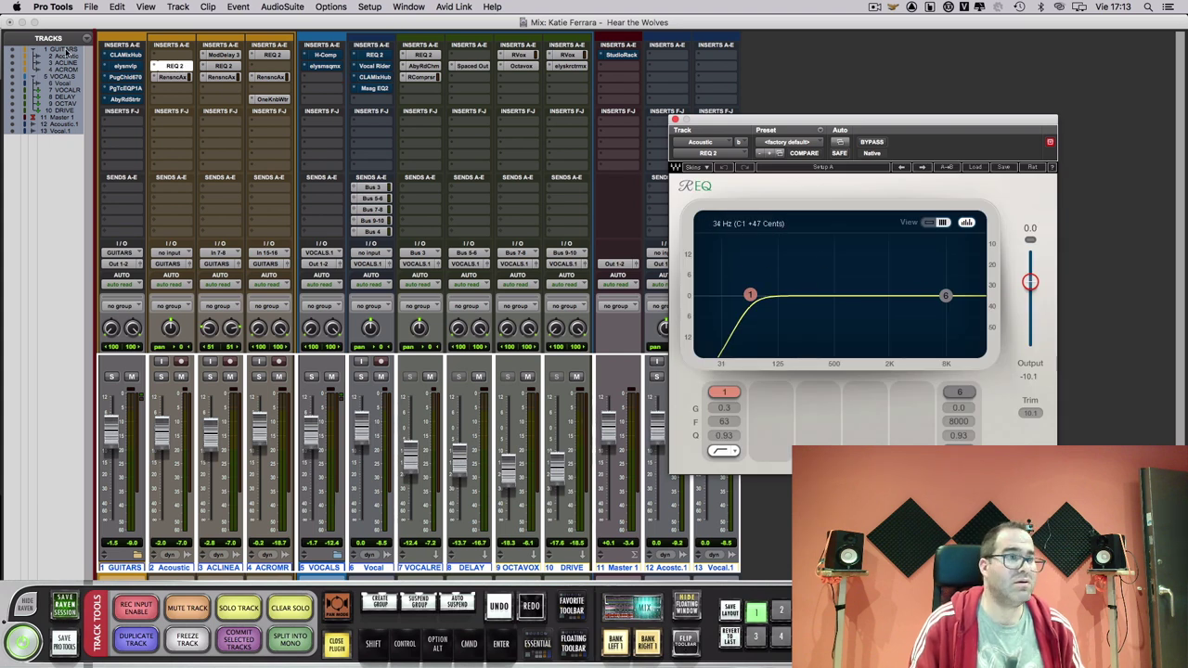
click(169, 77)
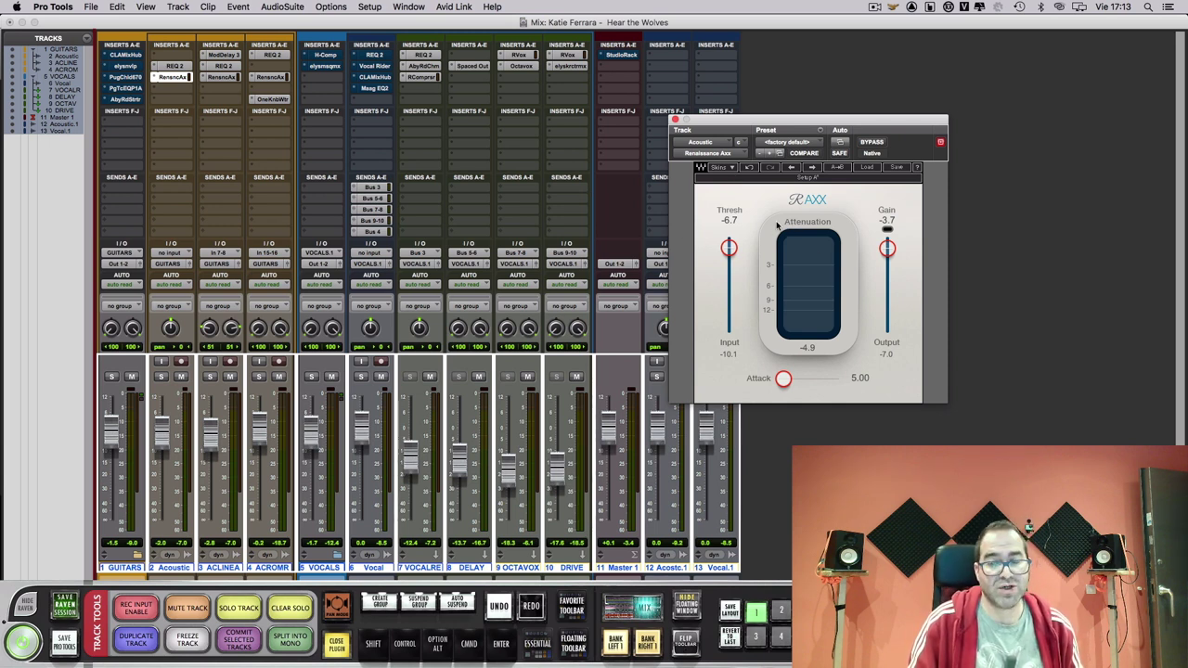
click(675, 120)
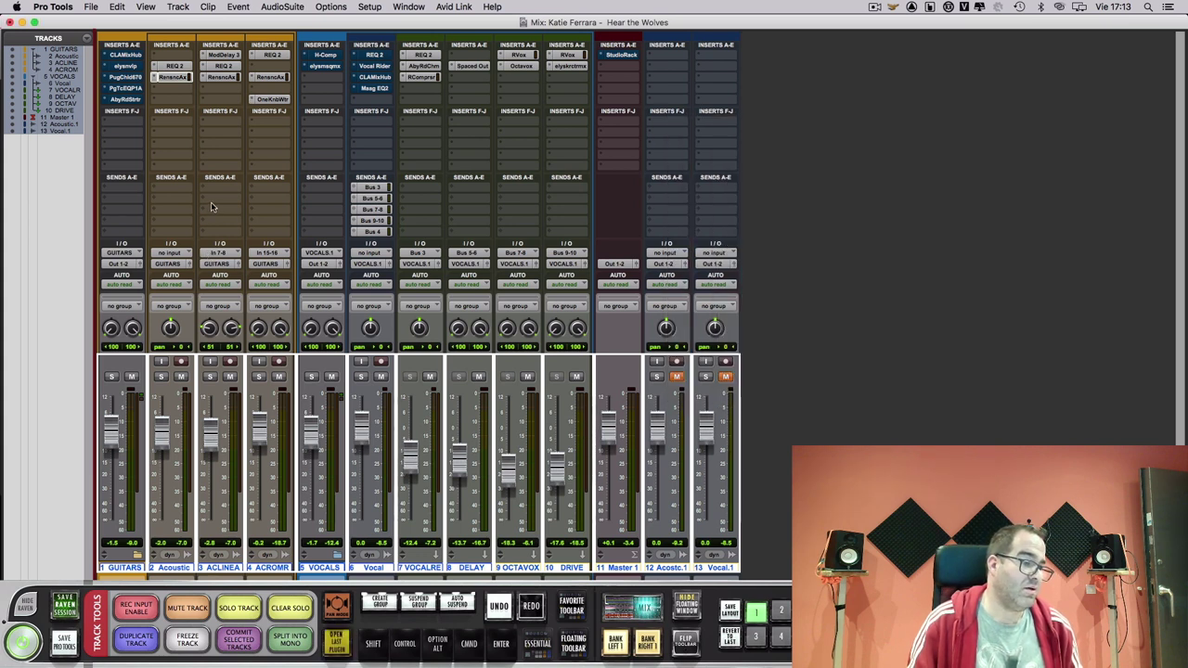
- Review the REQ 2, Renaissance Axx and Mod Delay III settings on the AC LINE AMP track, checking both delay channels
click(232, 67)
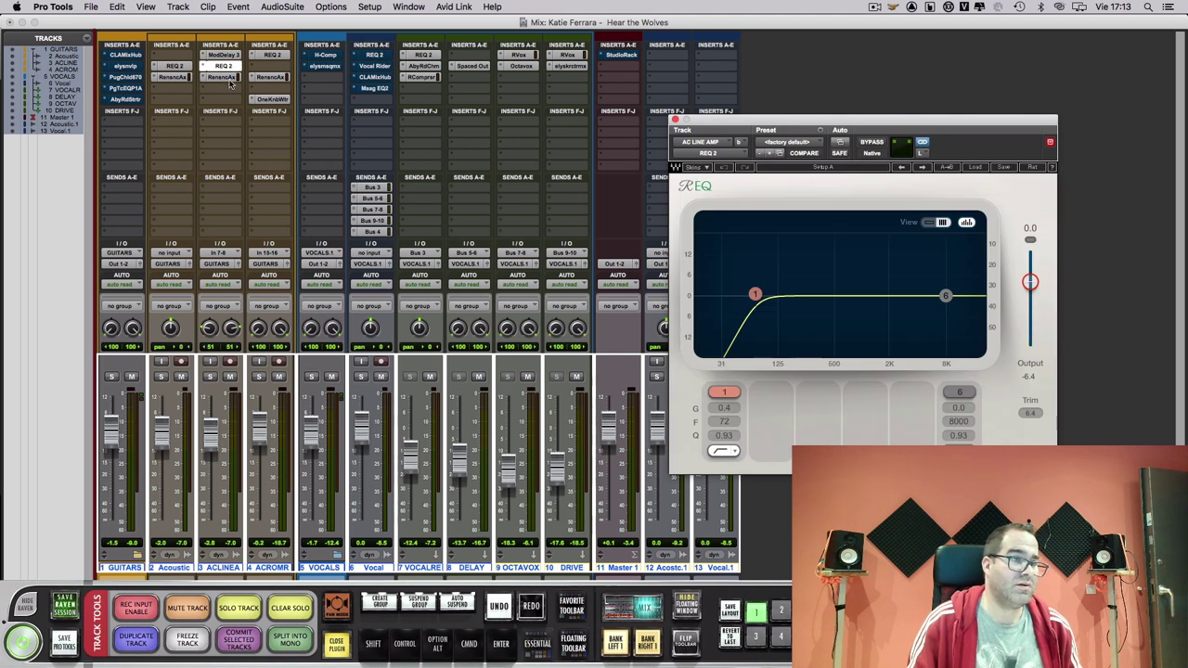
click(228, 79)
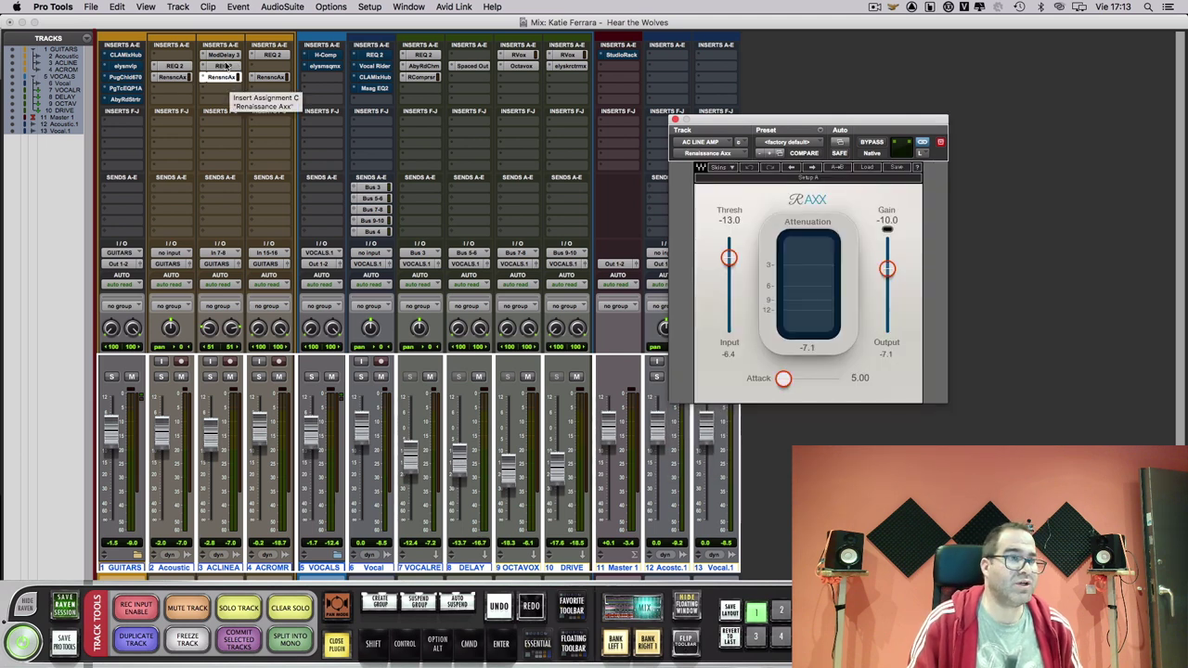
click(225, 56)
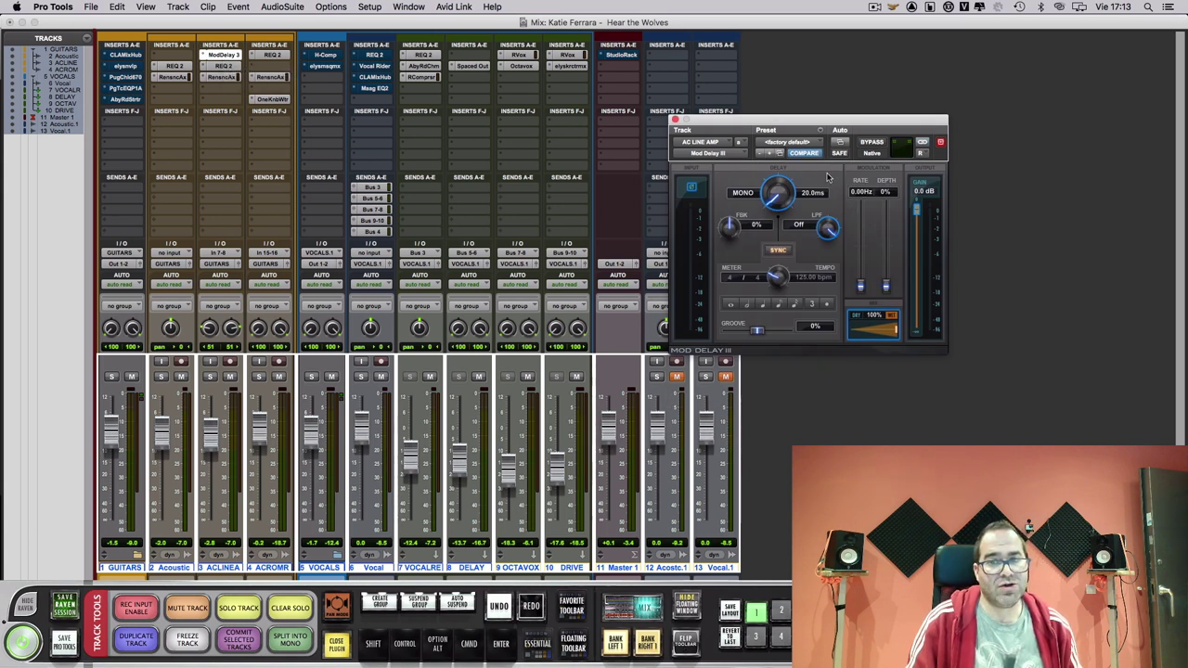
click(925, 154)
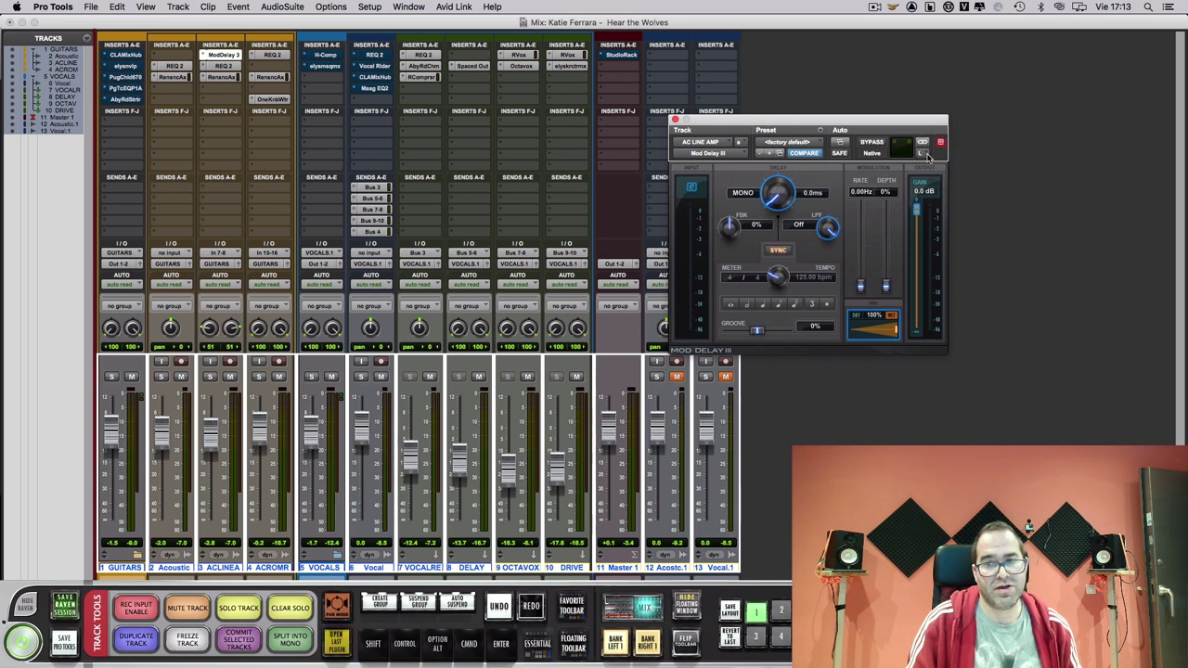
click(924, 154)
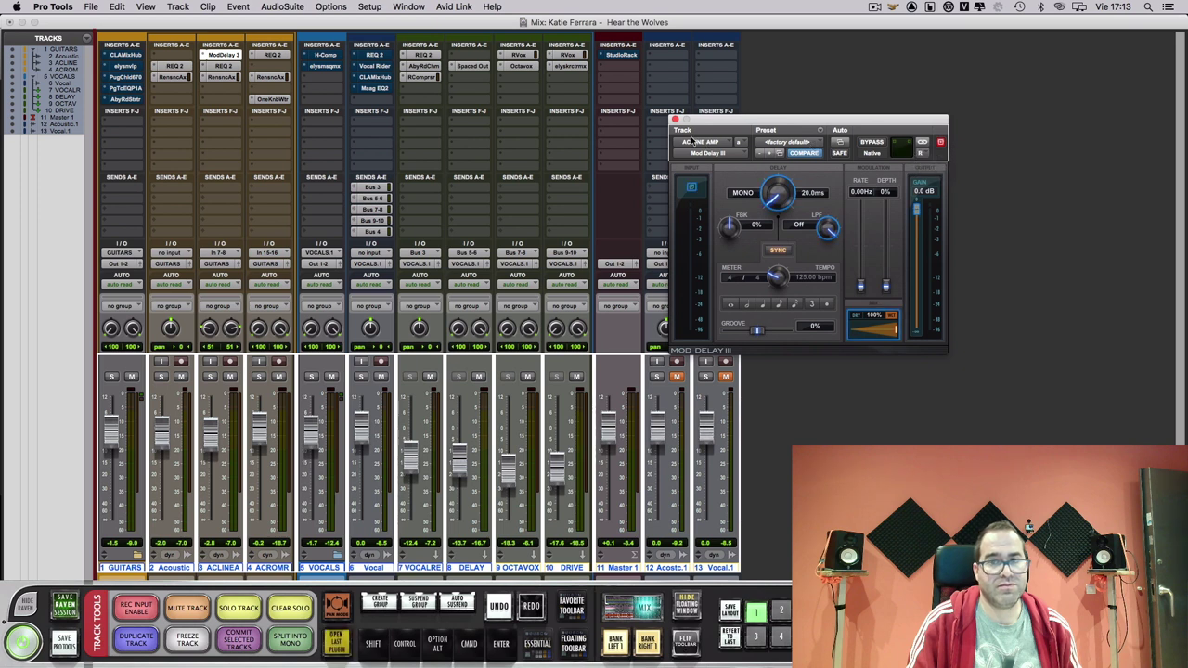
click(675, 120)
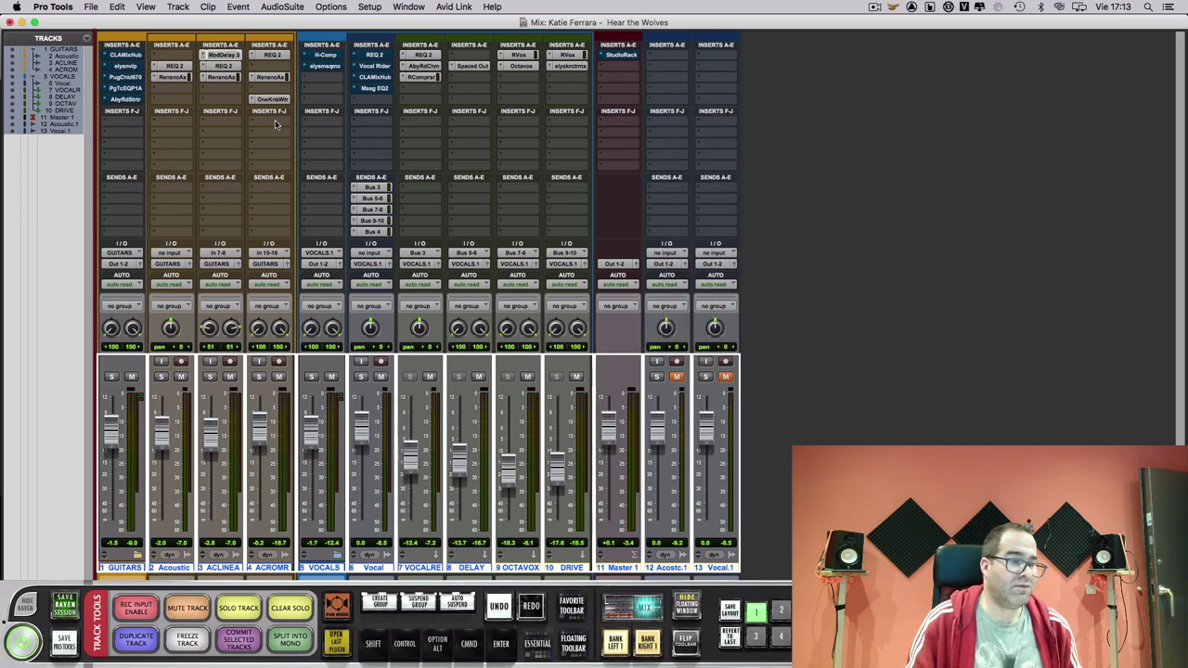
- Review the REQ 2, Renaissance Axx and OneKnob Wetter settings on the AC ROOM REV track
click(274, 56)
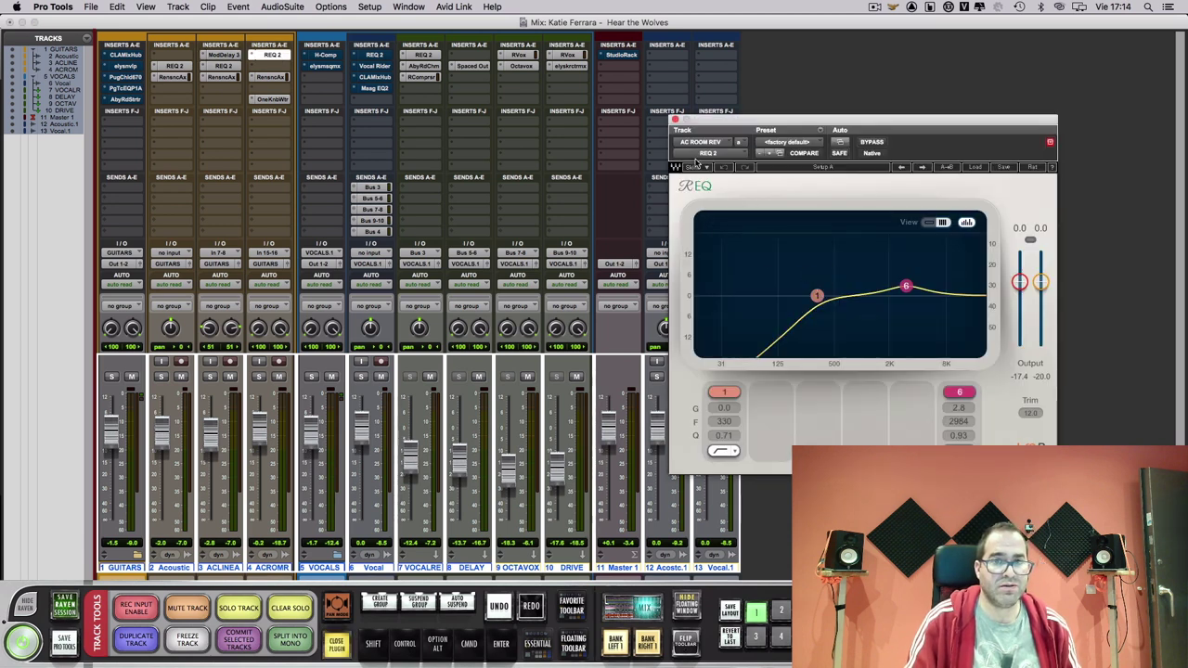
click(674, 119)
click(272, 77)
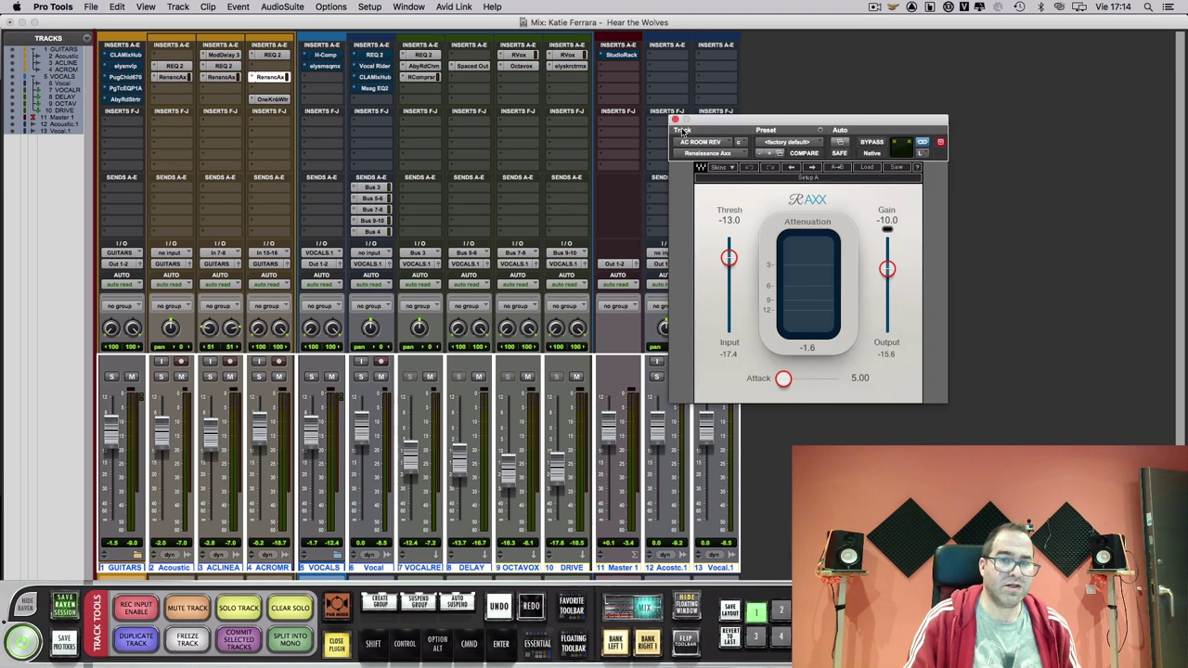
click(675, 119)
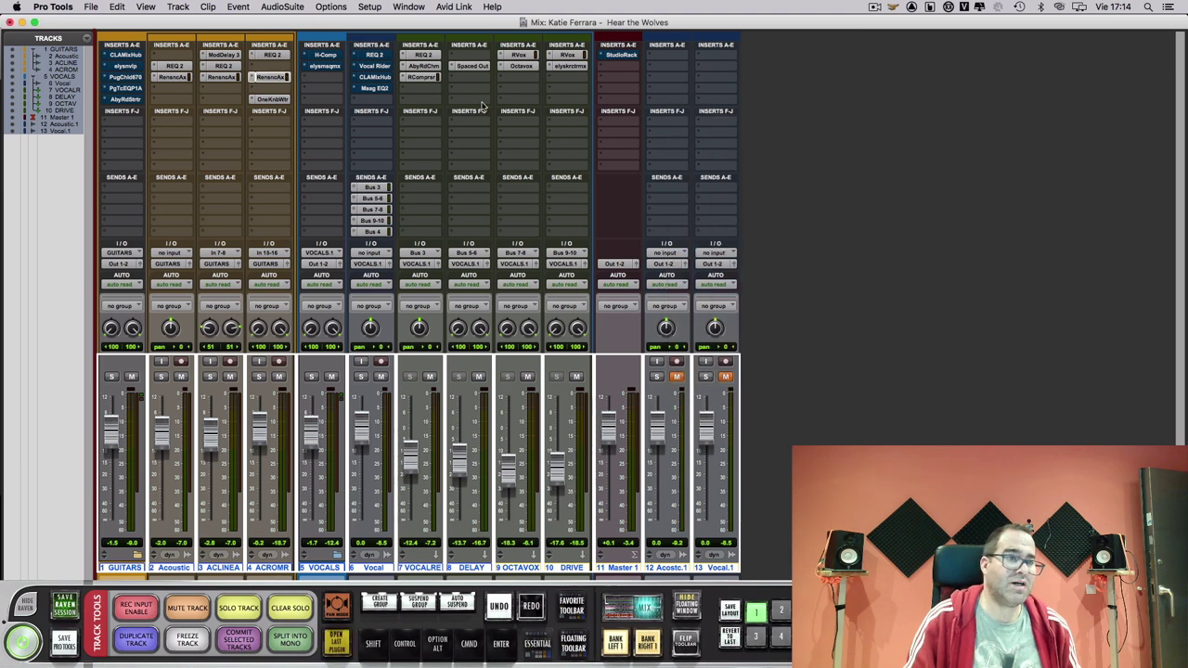
click(271, 99)
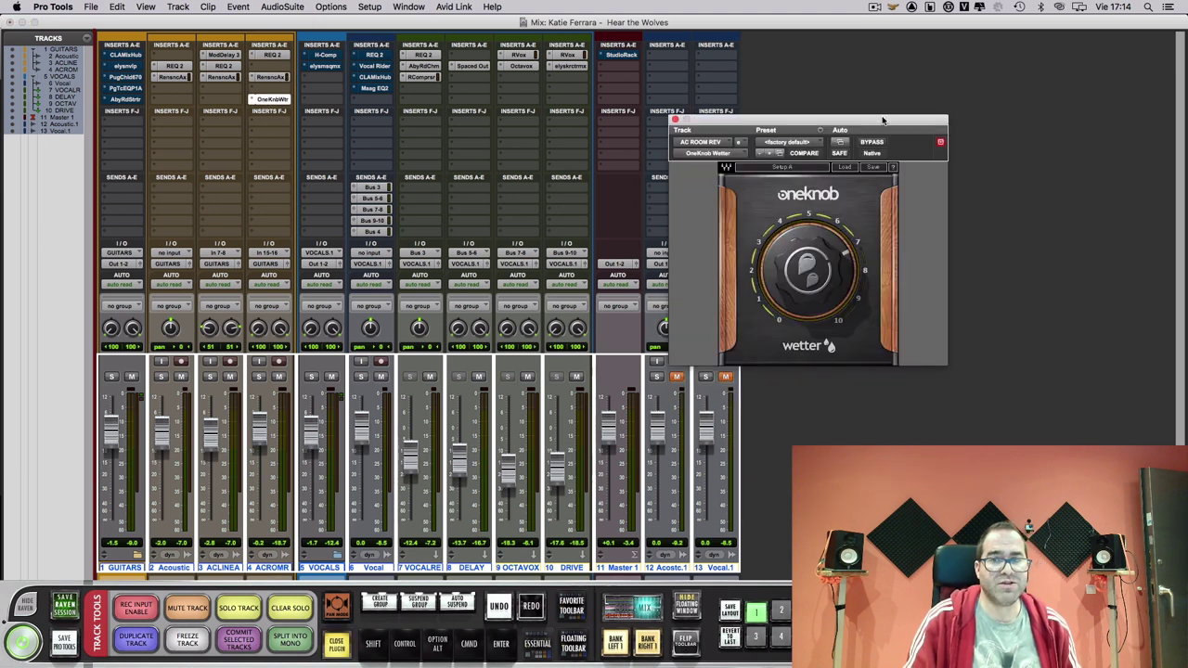
drag(883, 120, 892, 130)
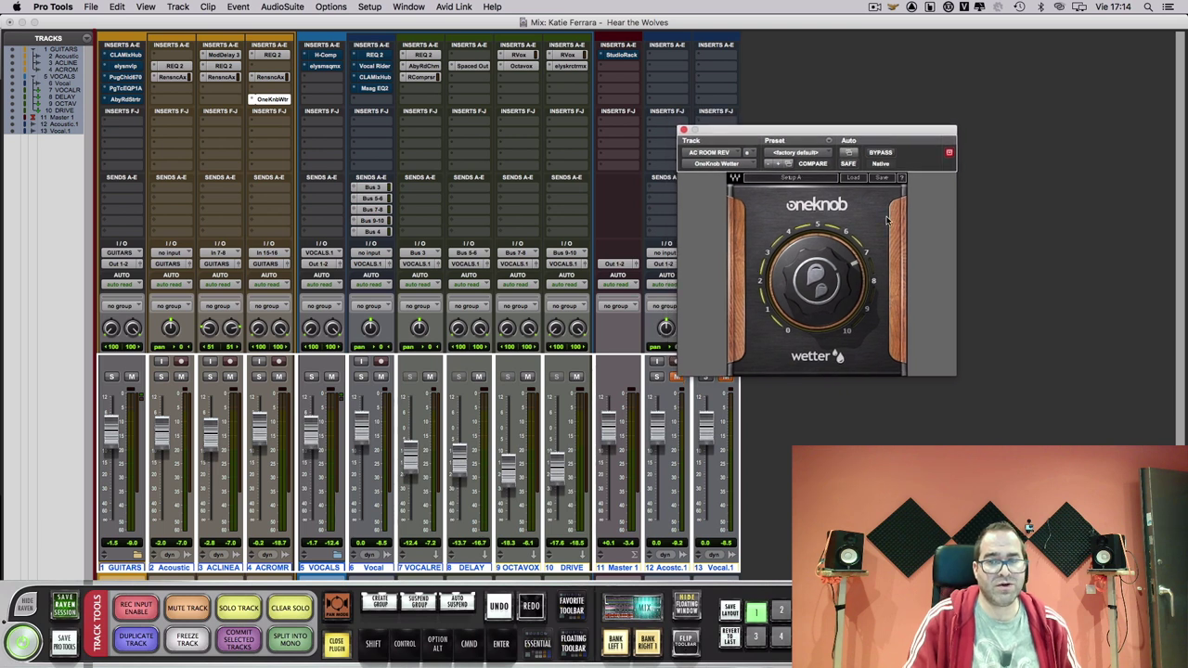
mouse_move(795, 286)
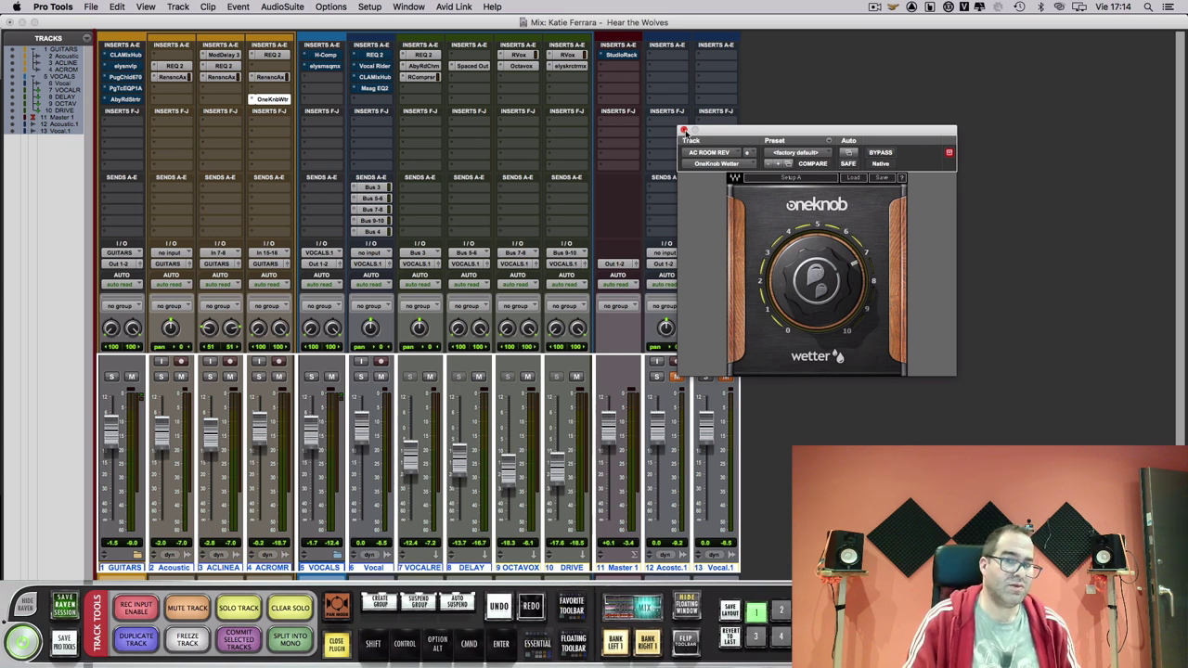
click(685, 131)
- Solo the GUITARS folder and audition its Acoustic, AC LINE AMP and AC ROOM REV tracks one at a time
click(109, 376)
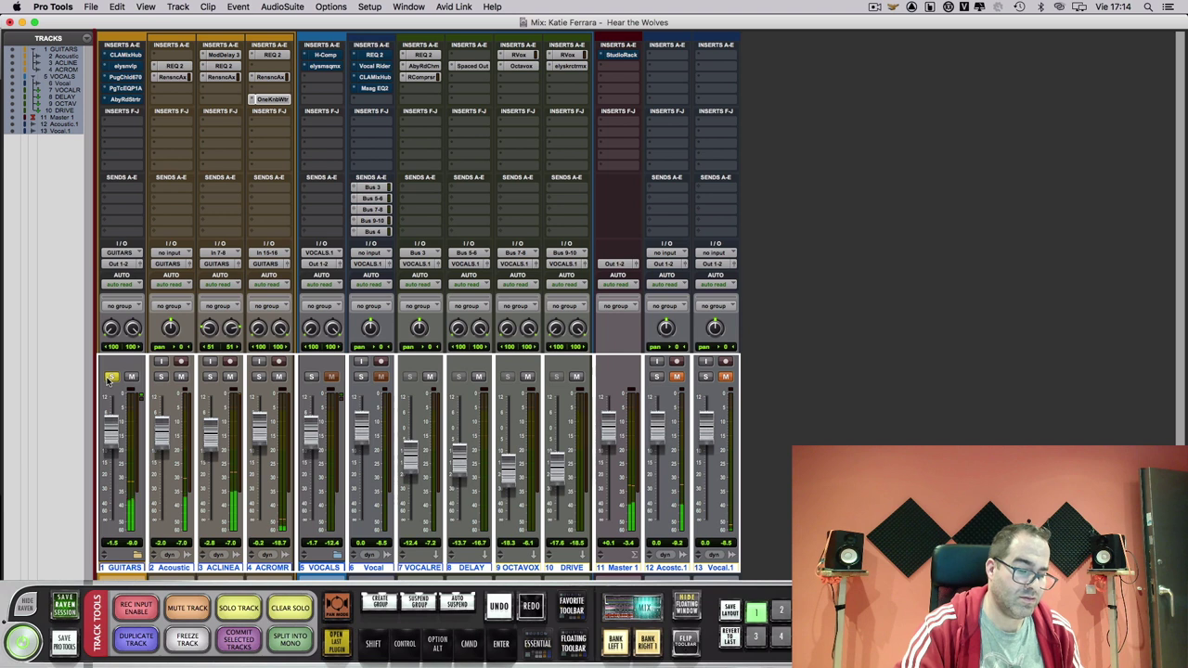
click(163, 377)
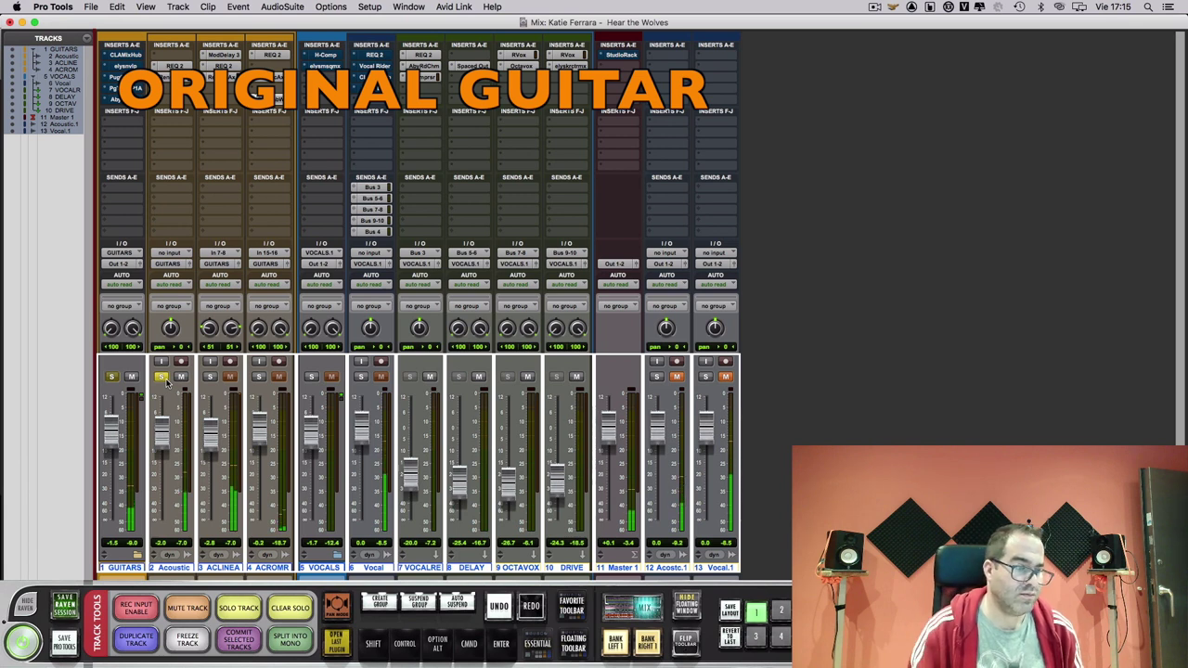
click(210, 376)
click(162, 377)
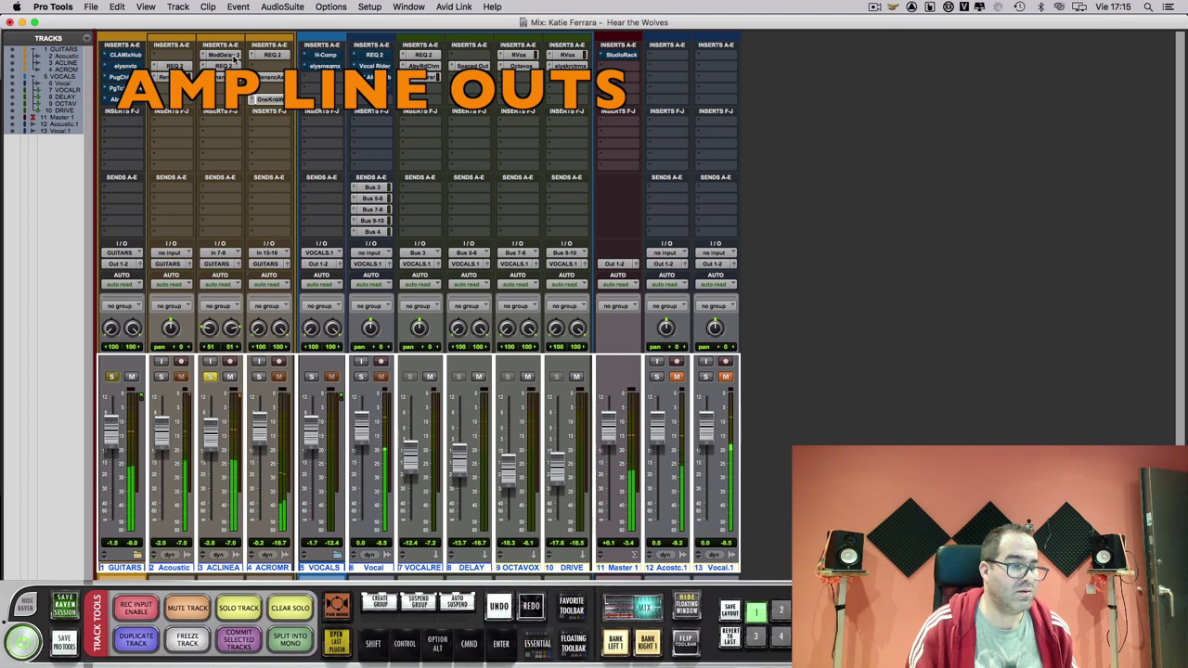
click(258, 375)
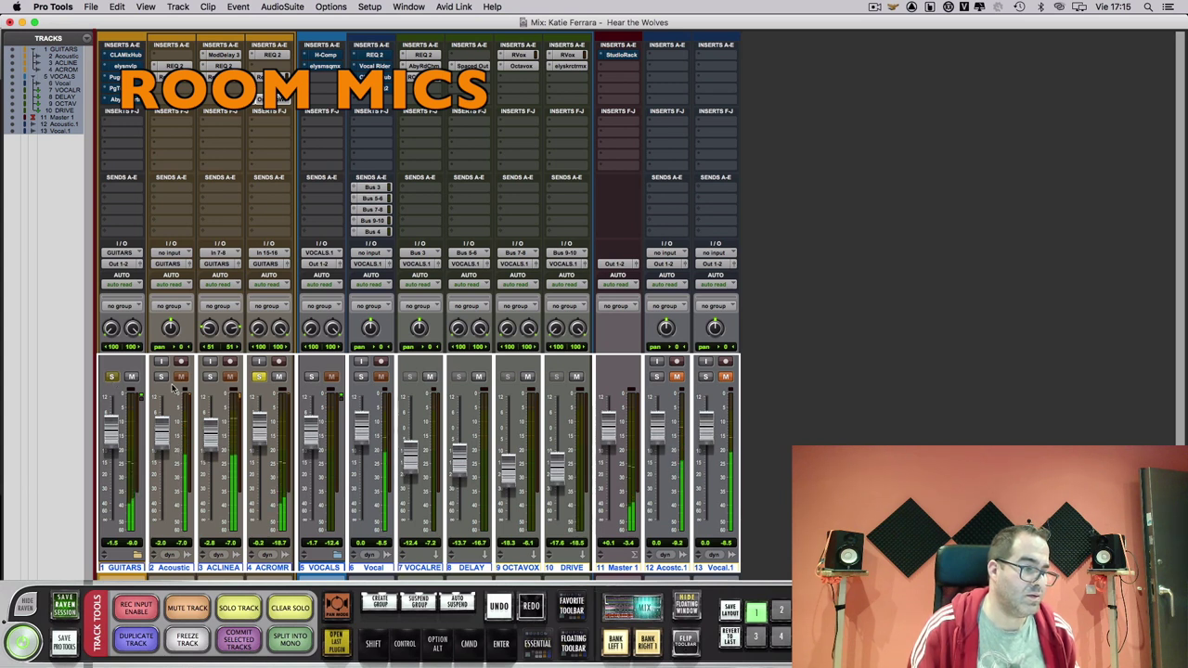
click(259, 377)
click(280, 377)
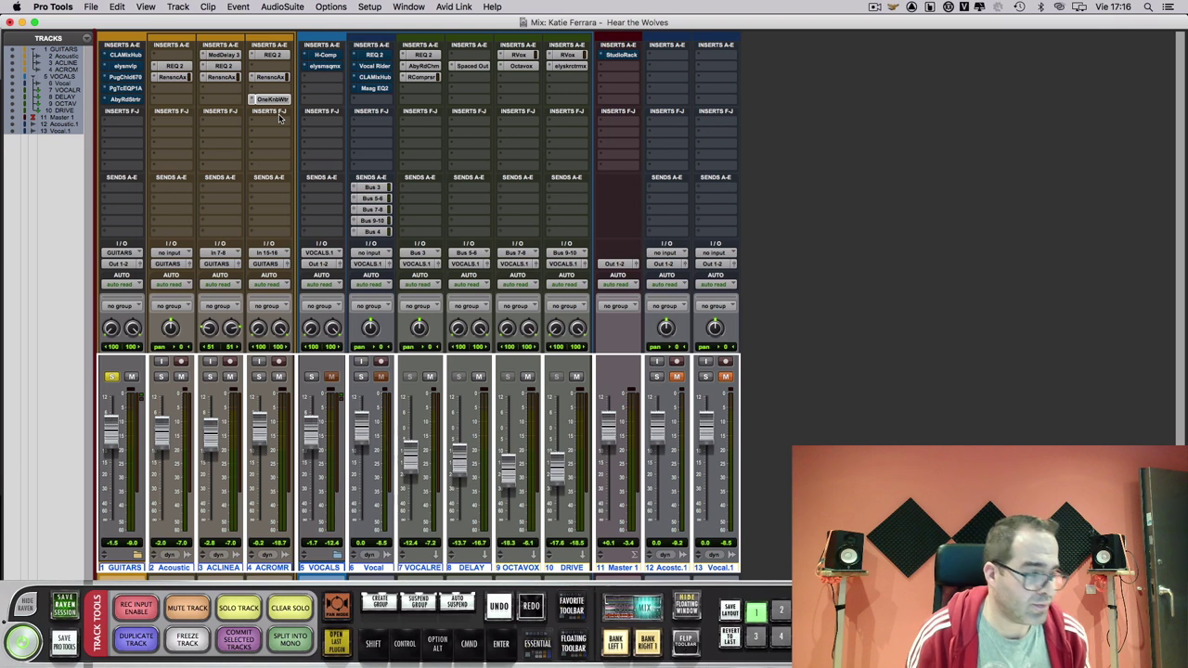
- Show the CLA MixHub insert of the GUITARS folder and play the song from just before the first CHORUS marker
click(129, 56)
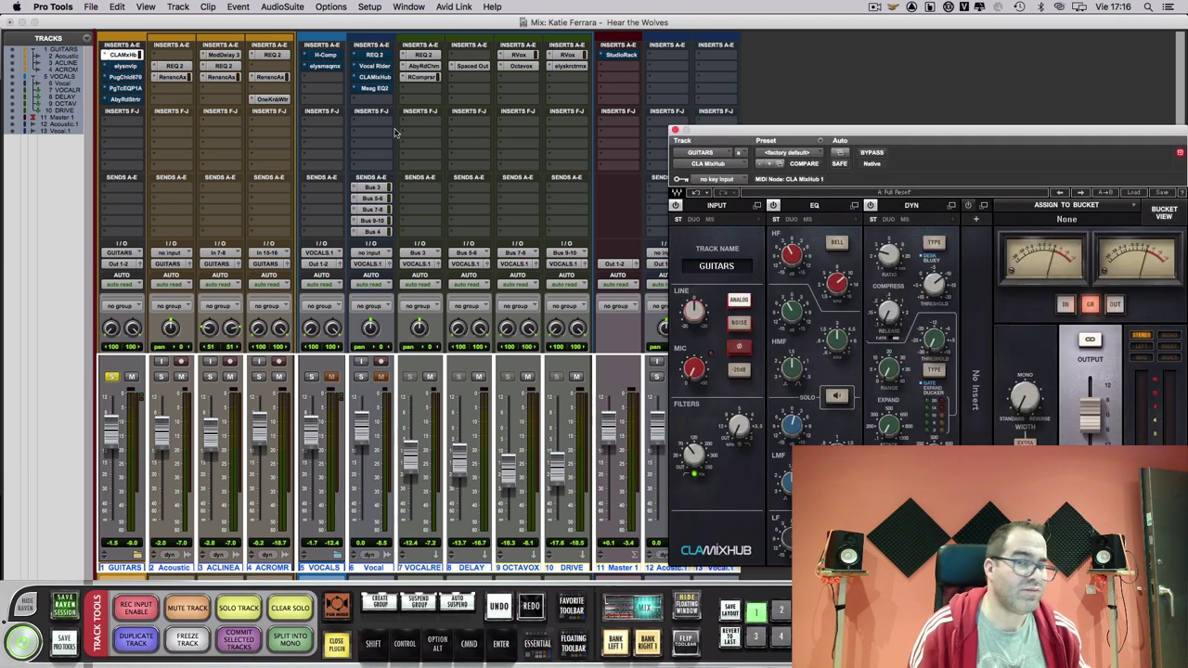
drag(882, 131, 697, 41)
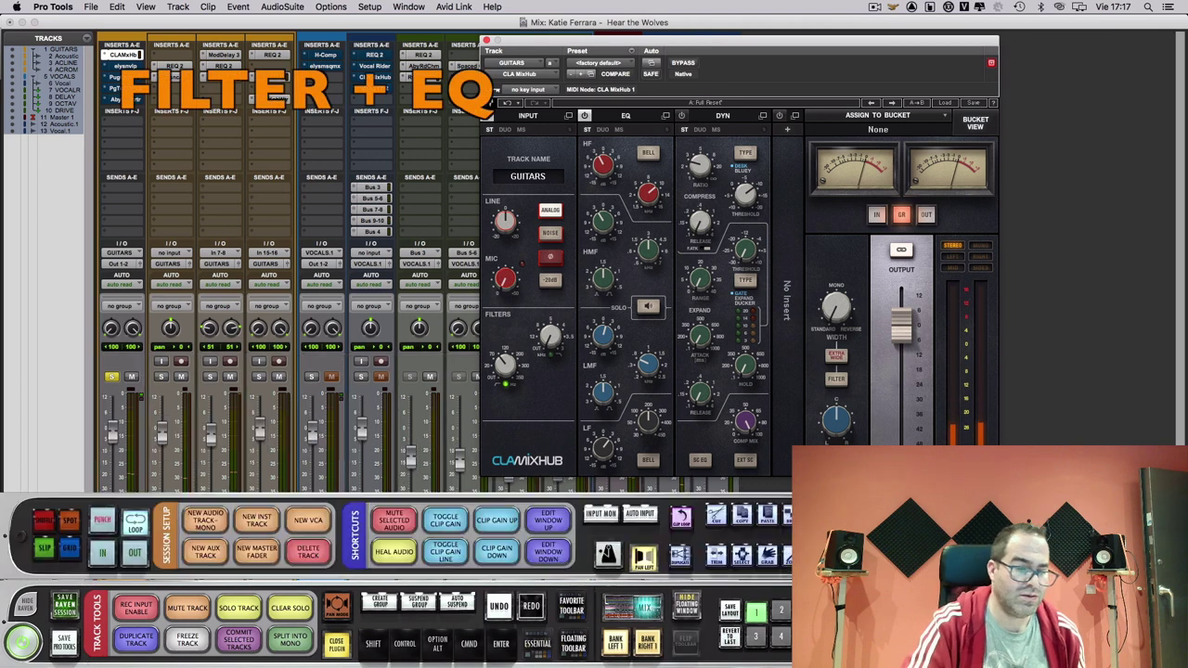
key(super+equal)
click(343, 171)
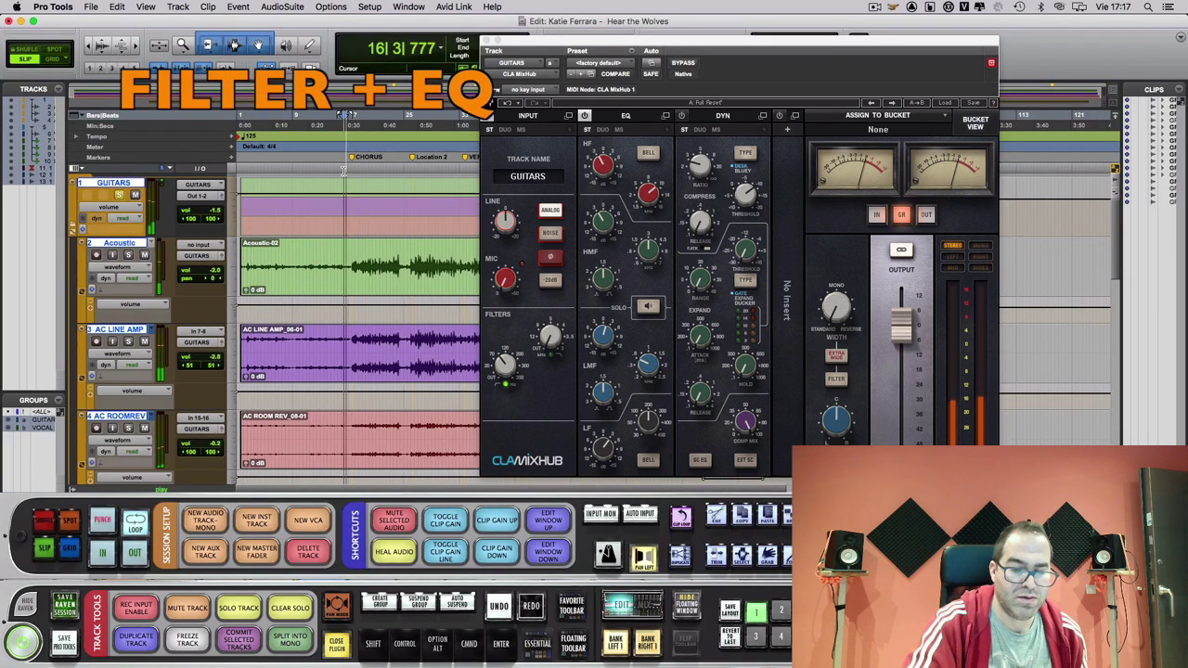
key(super+equal)
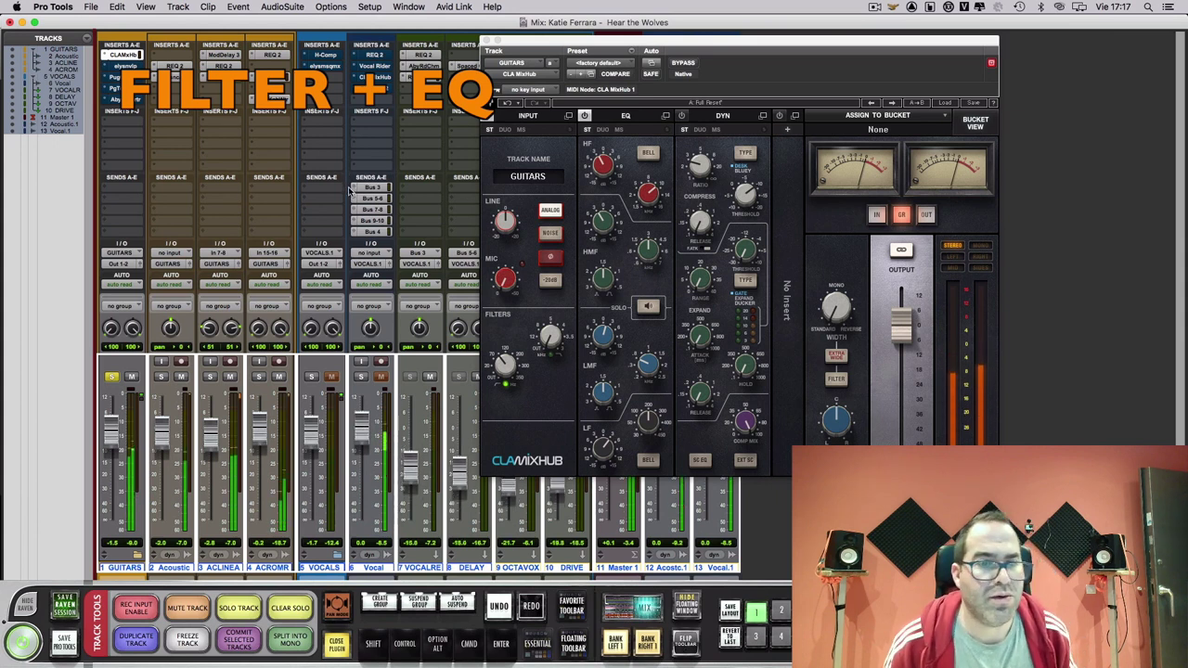
- Compare the GUITARS sound with the CLA MixHub EQ section off and on, and enable its dynamics section
click(585, 115)
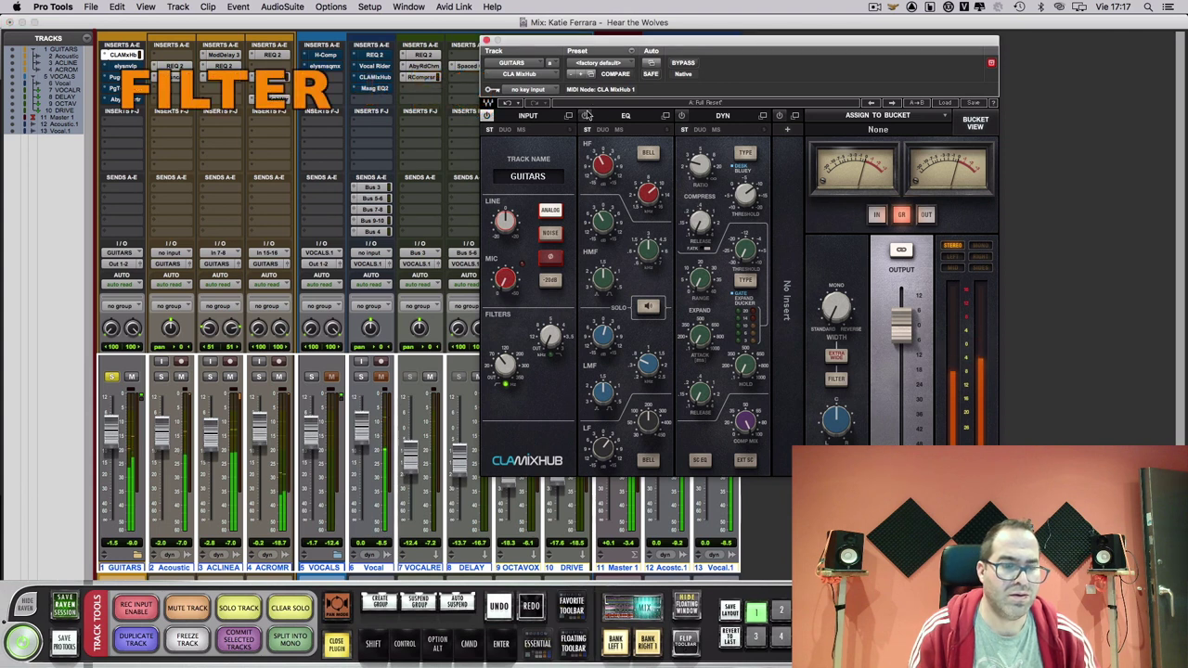
click(586, 115)
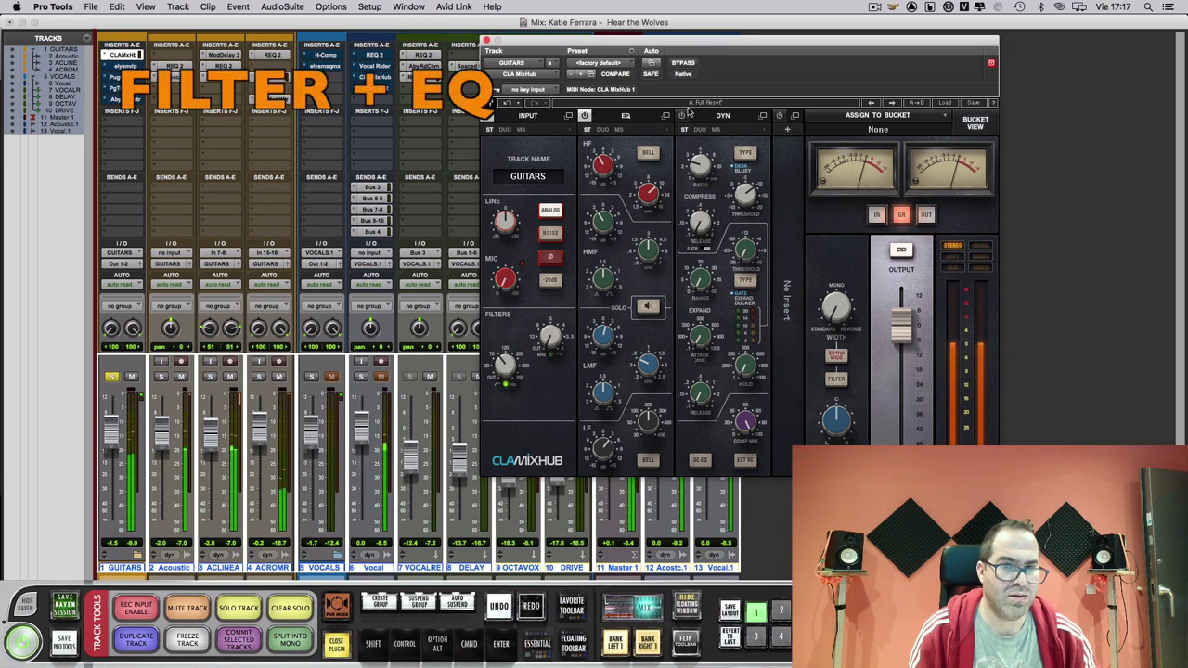
click(683, 115)
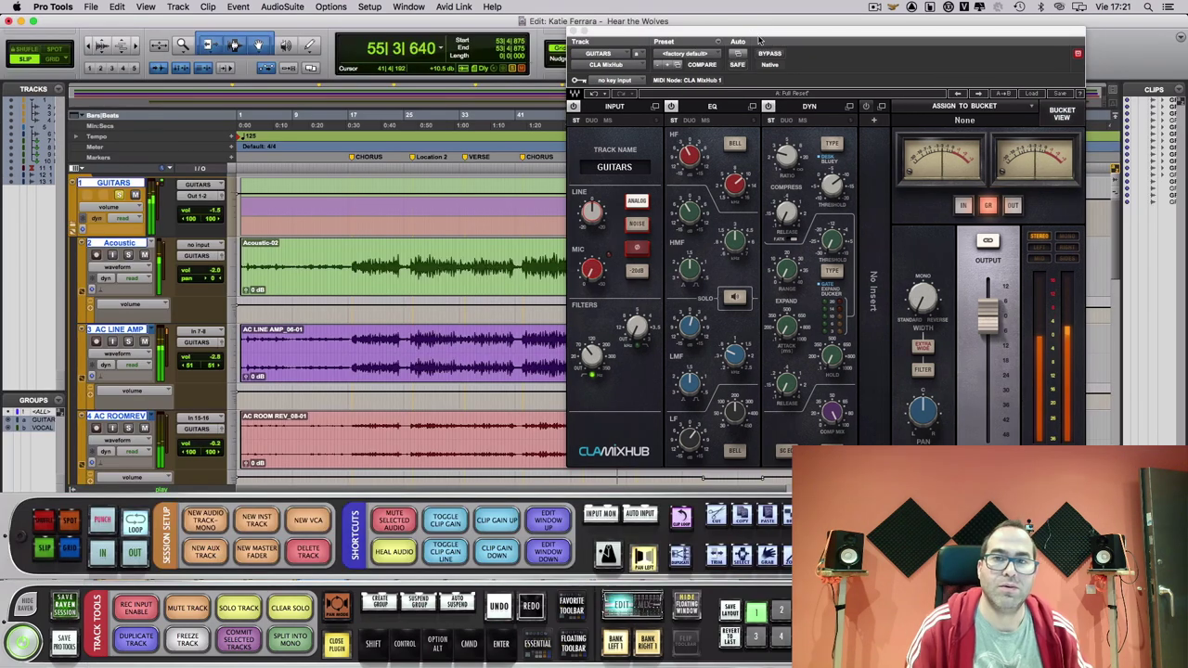
- Compare the GUITARS sound with the whole CLA MixHub plug-in bypassed and active during playback
drag(771, 34, 778, 70)
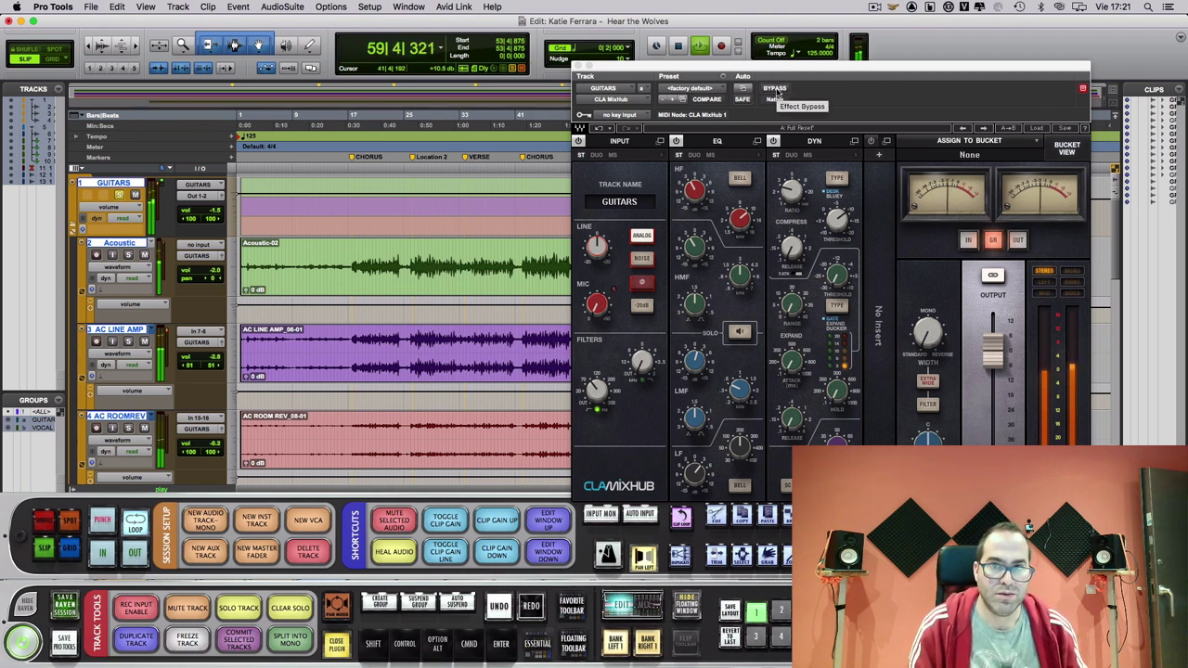
click(778, 93)
click(776, 89)
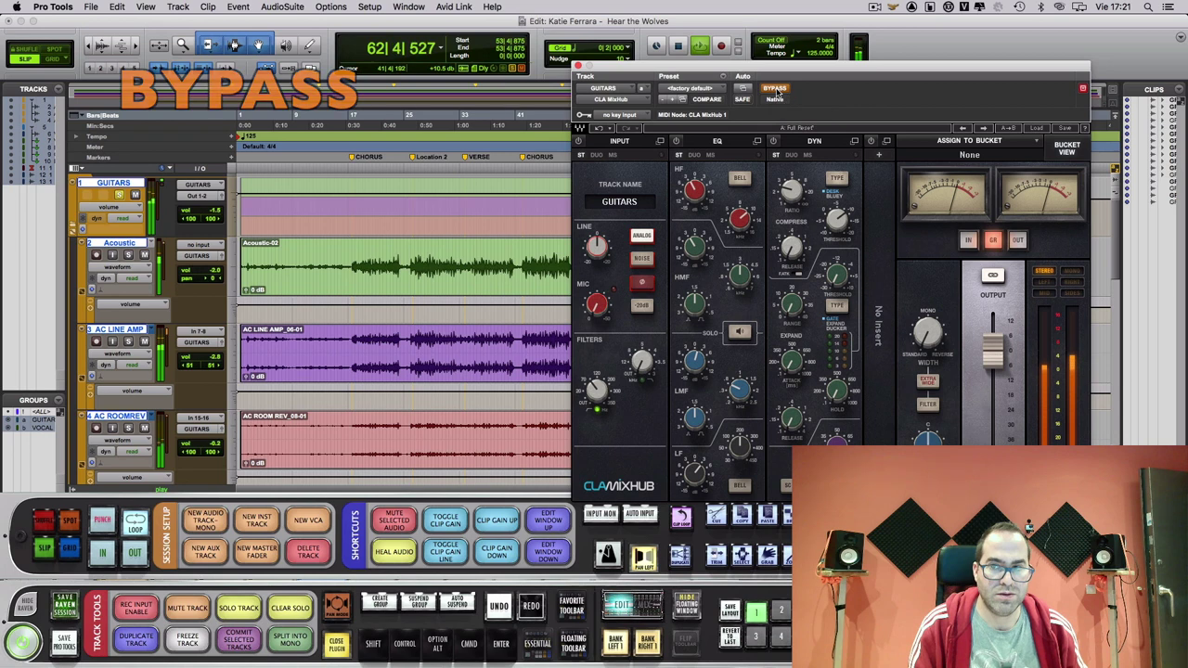
click(776, 89)
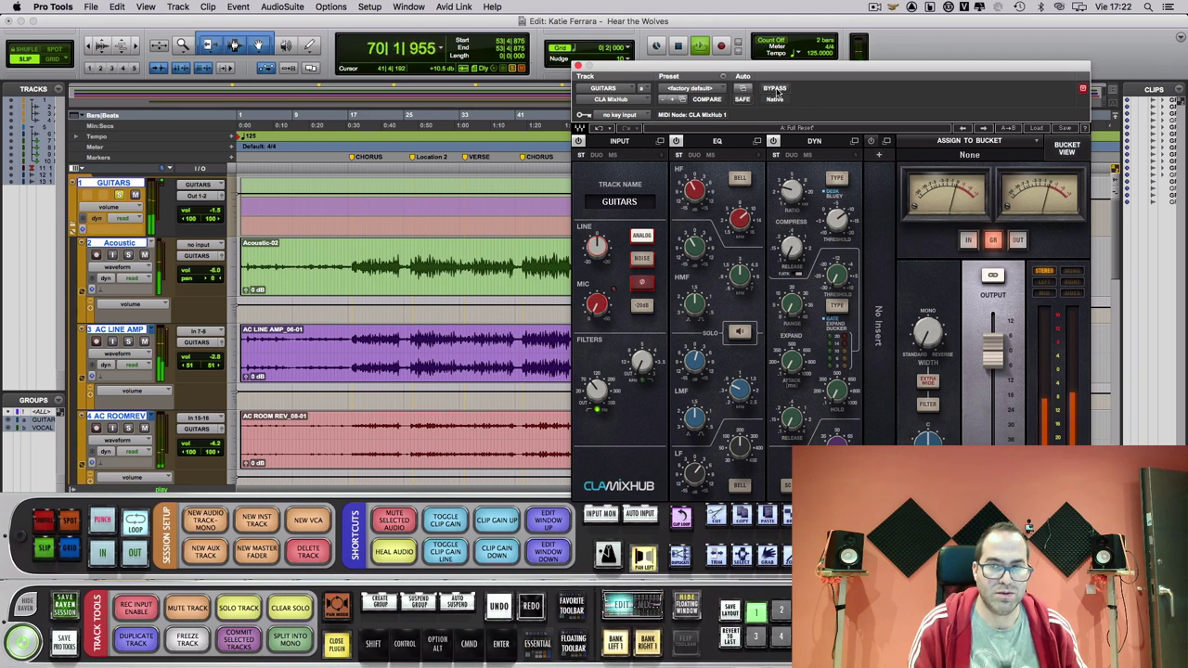
- Bypass and re-enable CLA MixHub on the GUITARS folder once more during playback, and stop the song
click(775, 90)
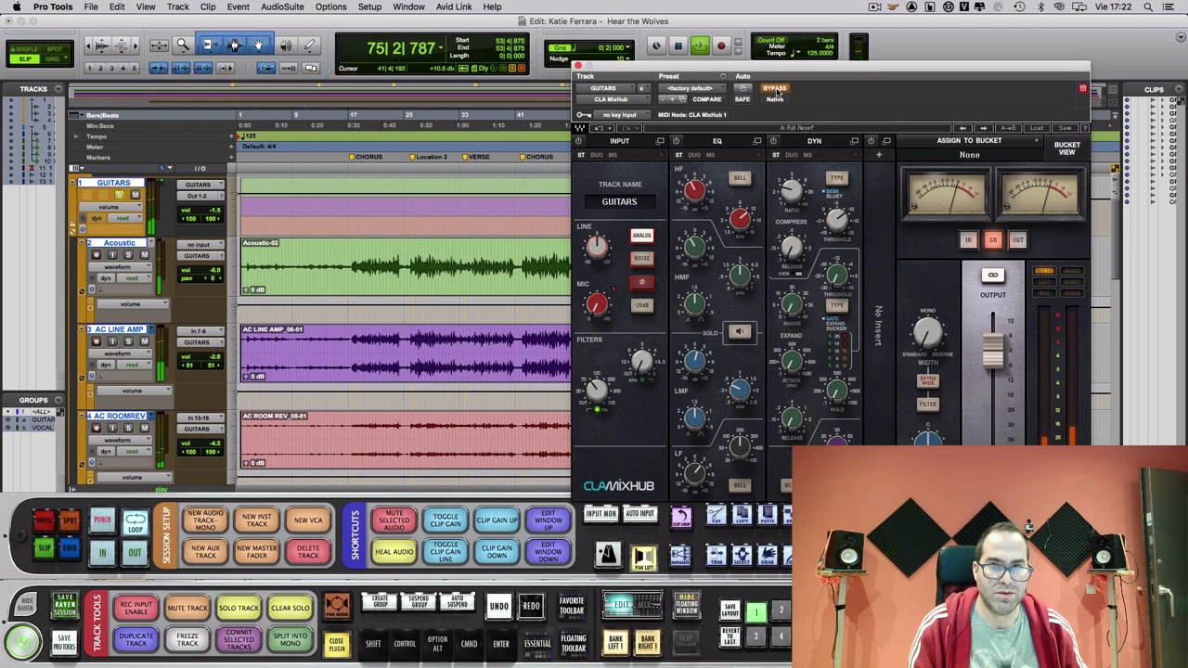
click(775, 89)
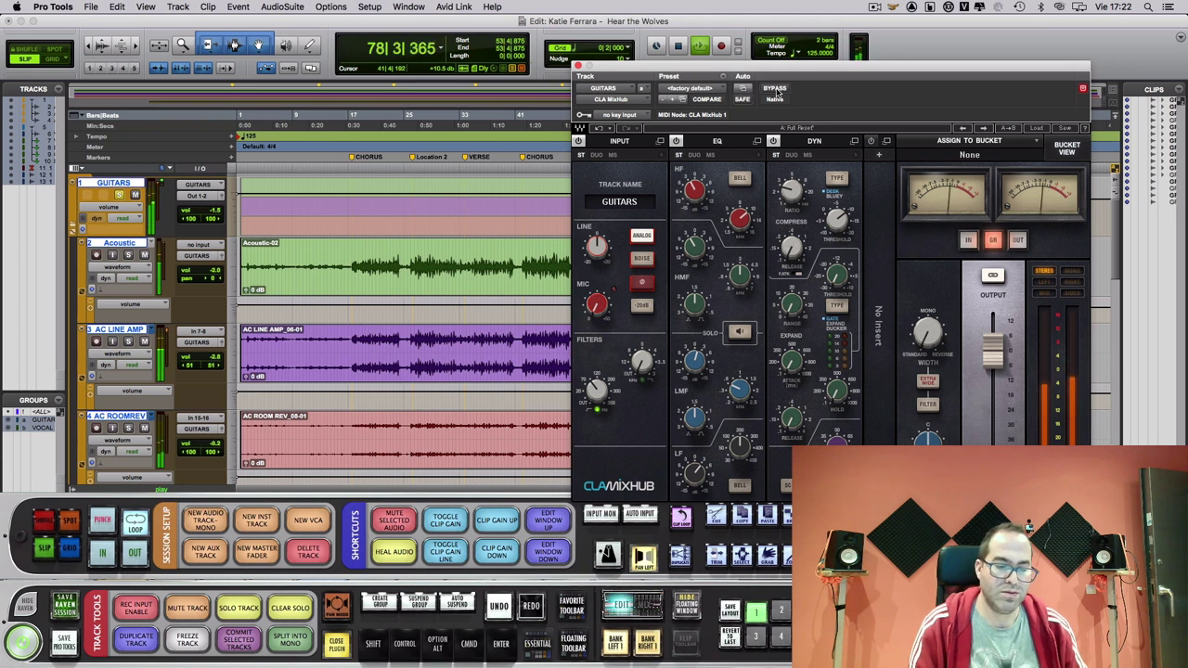
key(space)
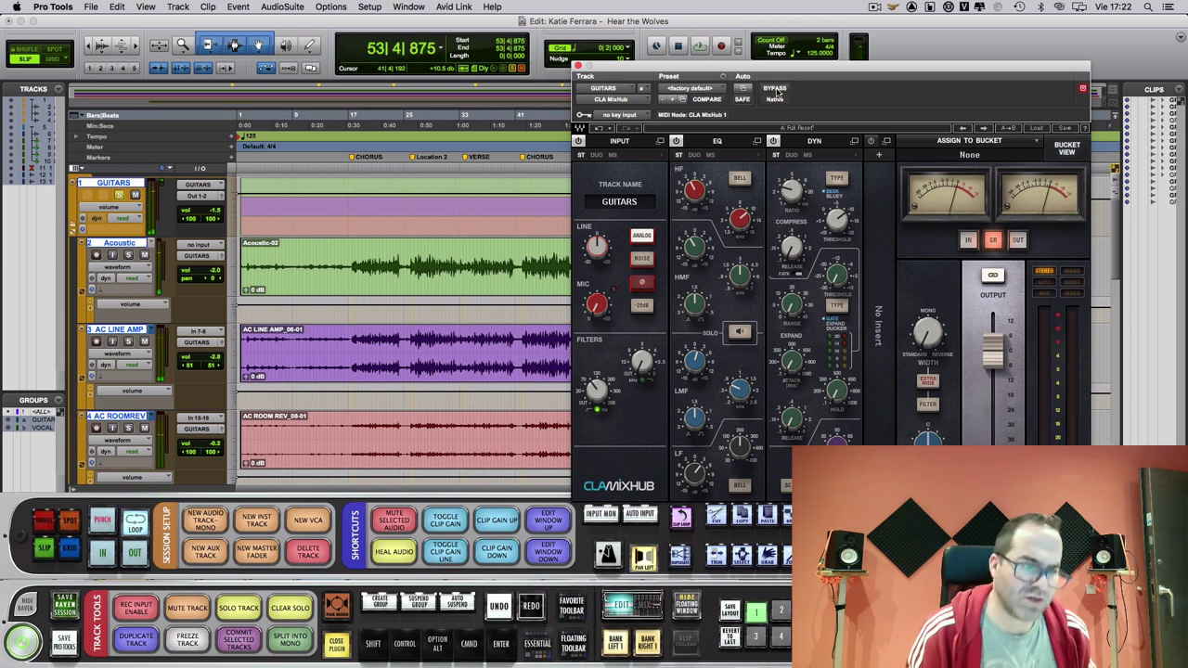
- Switch to the Mix window and show the elysia nvelope insert of the GUITARS folder instead of CLA MixHub
key(super+equal)
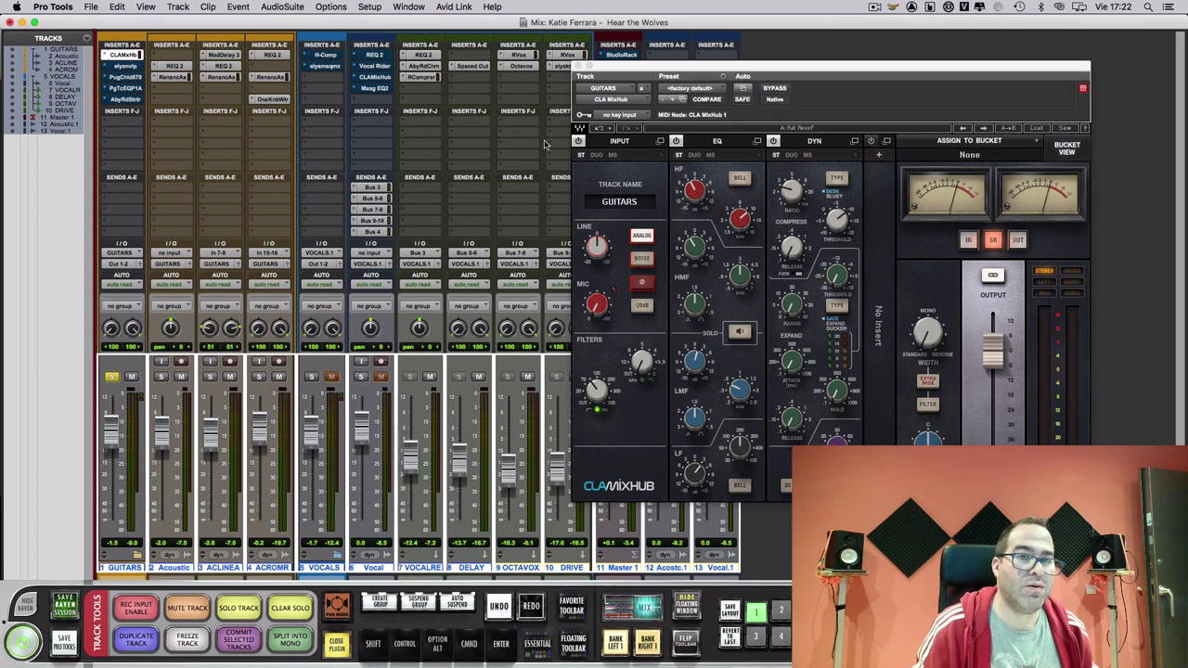
click(578, 70)
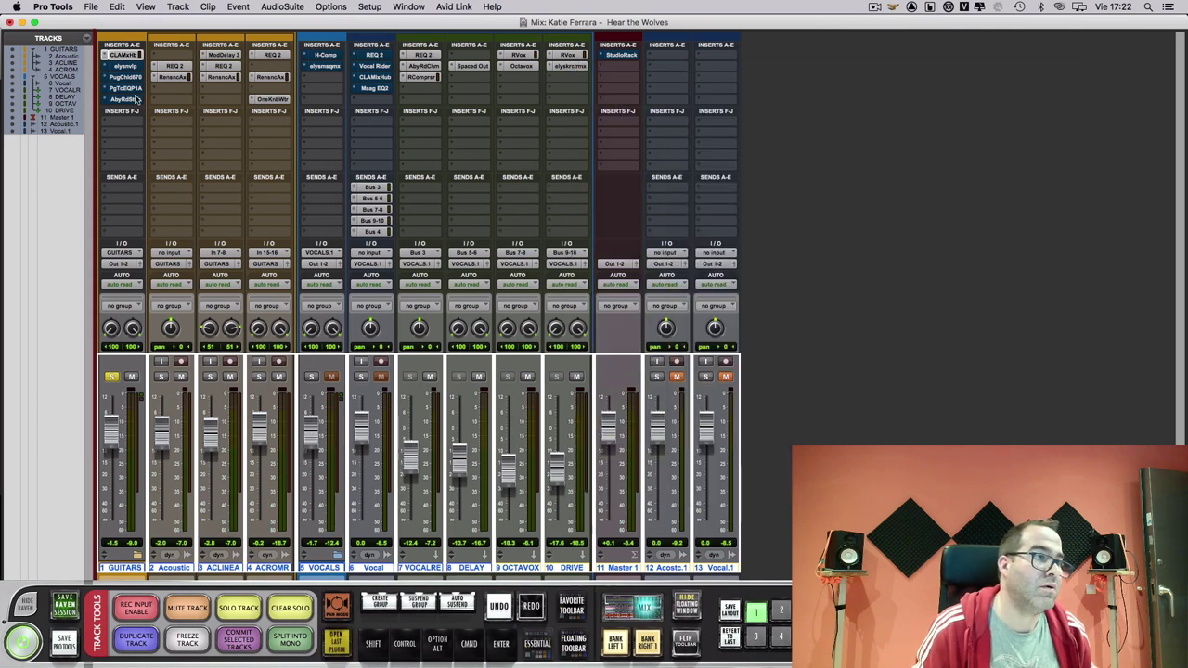
click(130, 67)
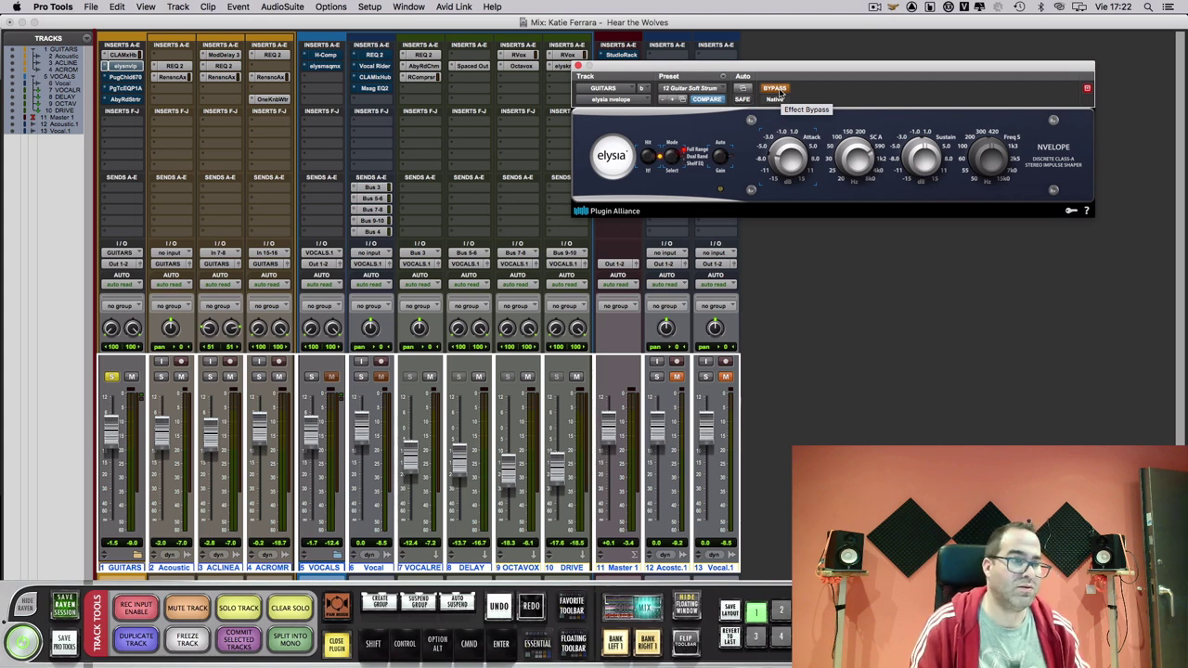
key(super+equal)
key(super+equal)
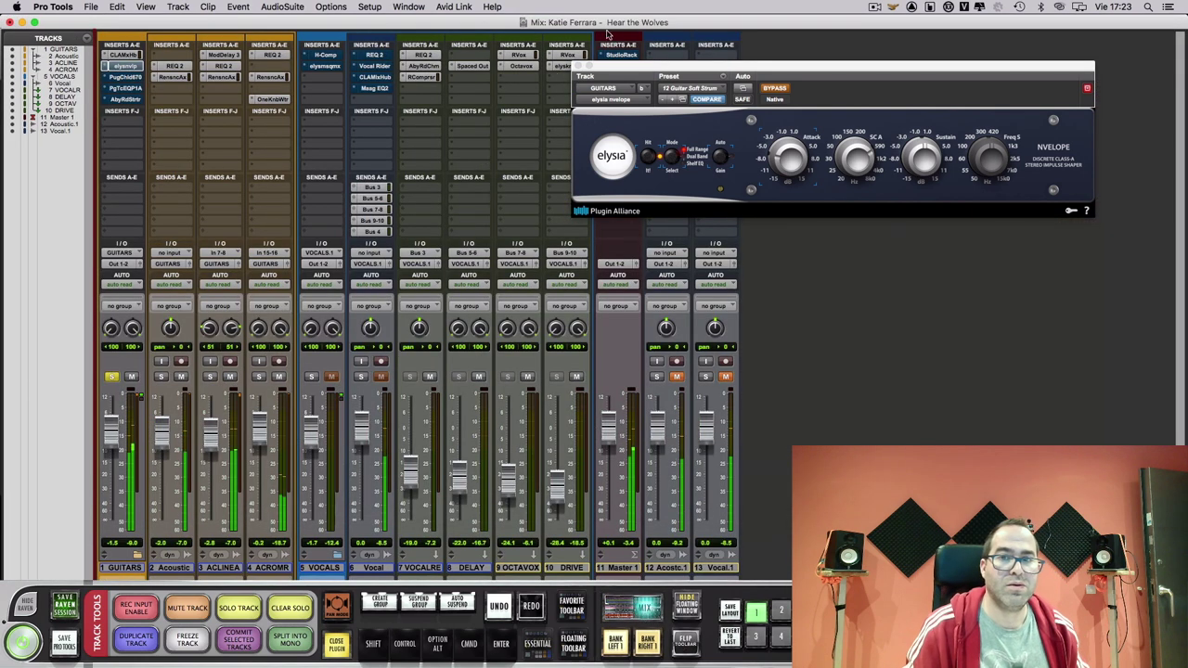
- Enable elysia nvelope on GUITARS, compare it active and bypassed during playback, and close it with the effect left active
click(773, 89)
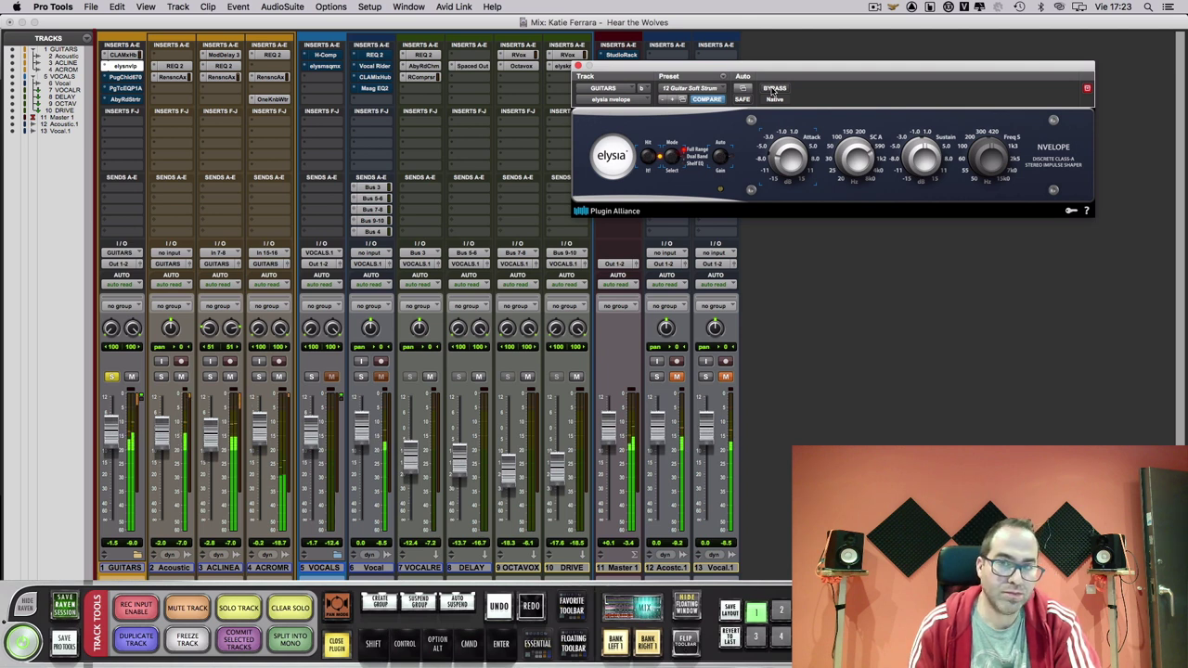
click(774, 89)
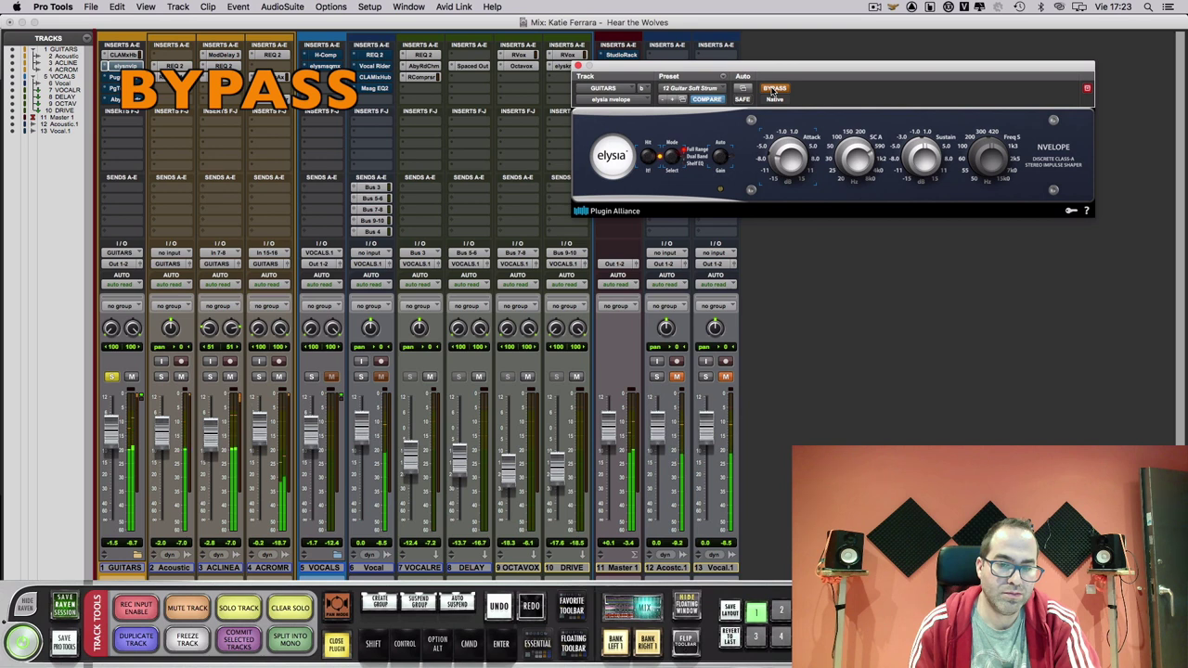
click(774, 89)
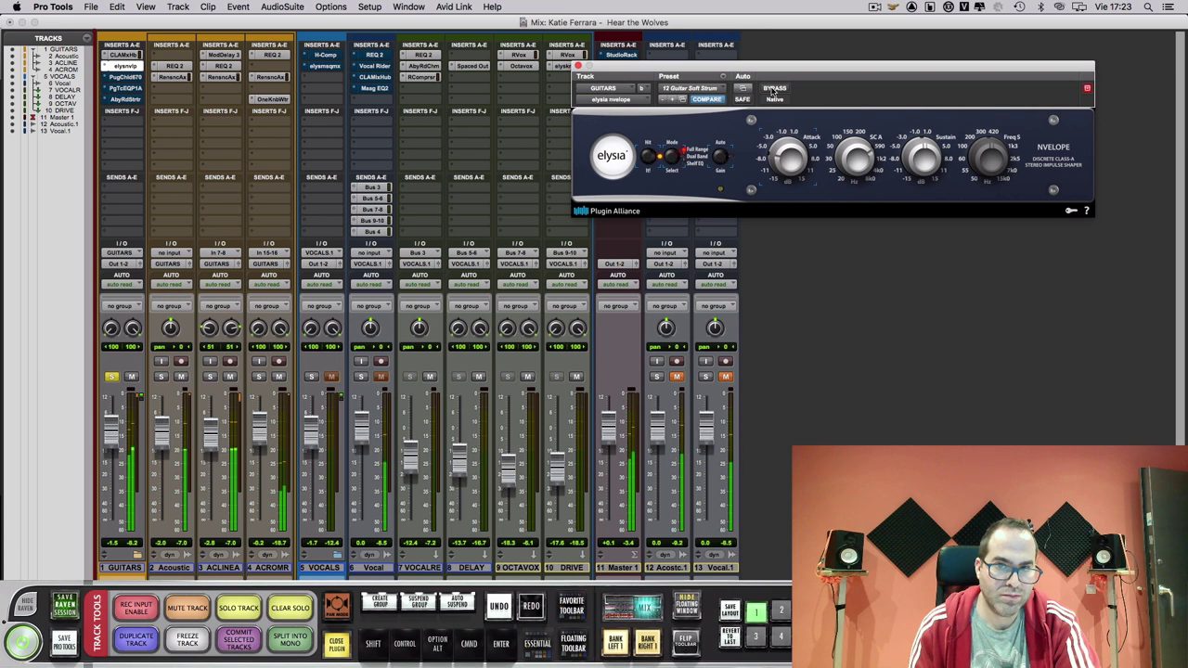
click(774, 89)
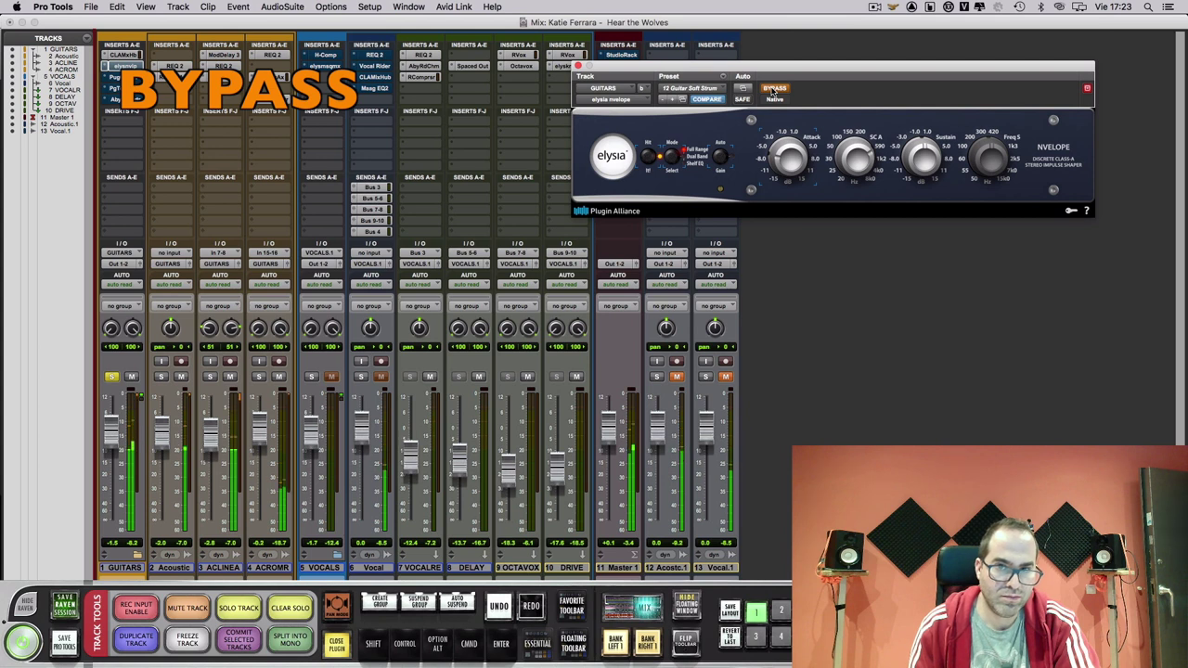
click(774, 89)
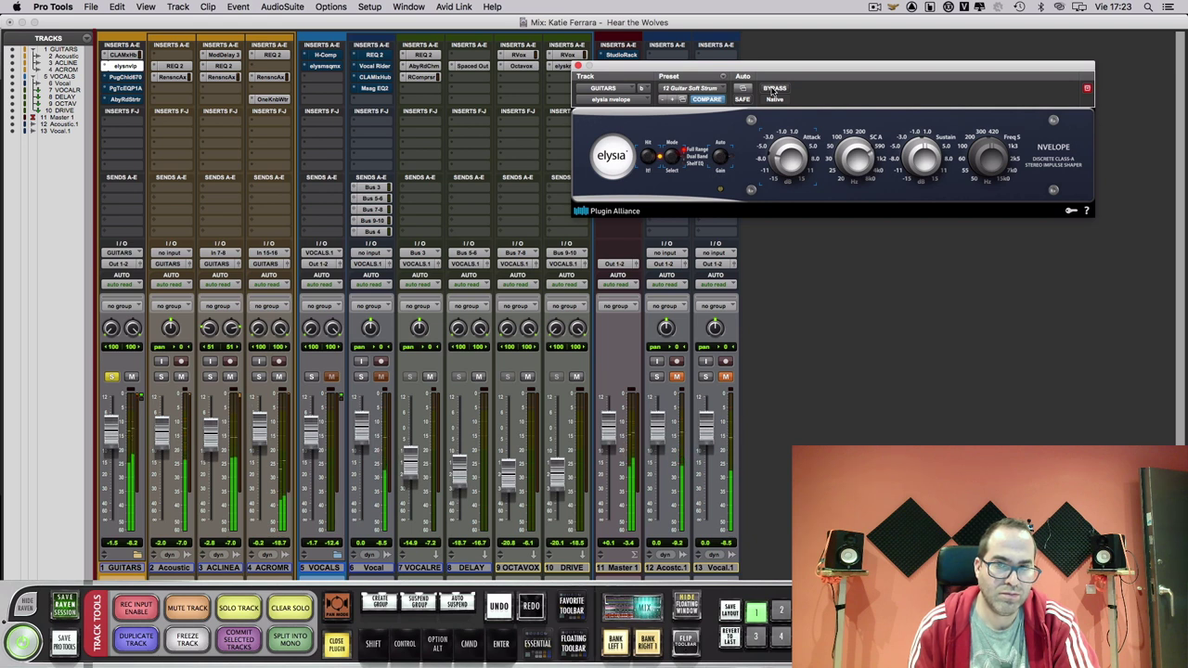
click(773, 89)
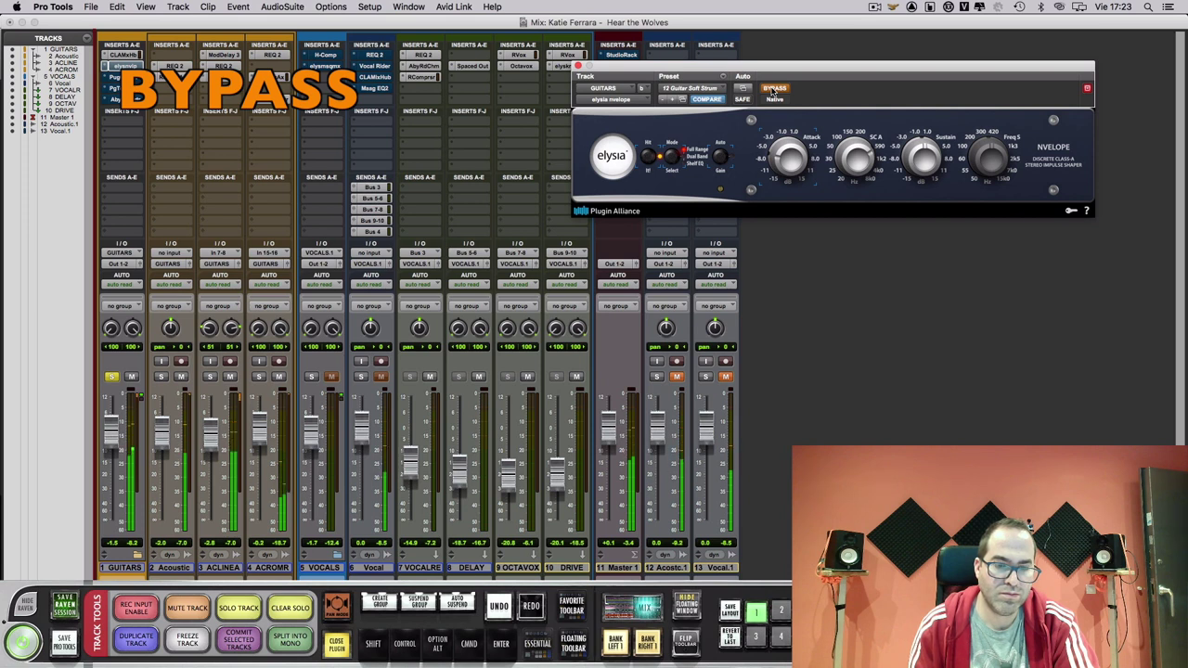
click(772, 89)
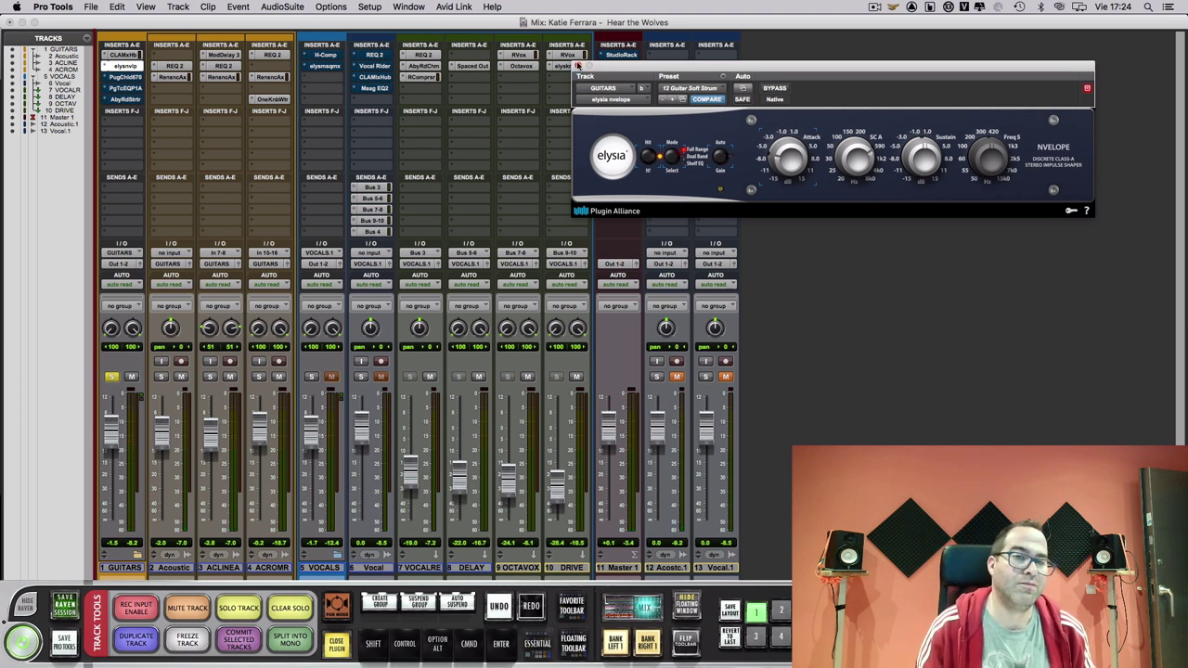
click(578, 67)
- Enable the PuigChild 670 compressor on GUITARS, compare it active and bypassed during playback, and close it with the effect left active
click(128, 78)
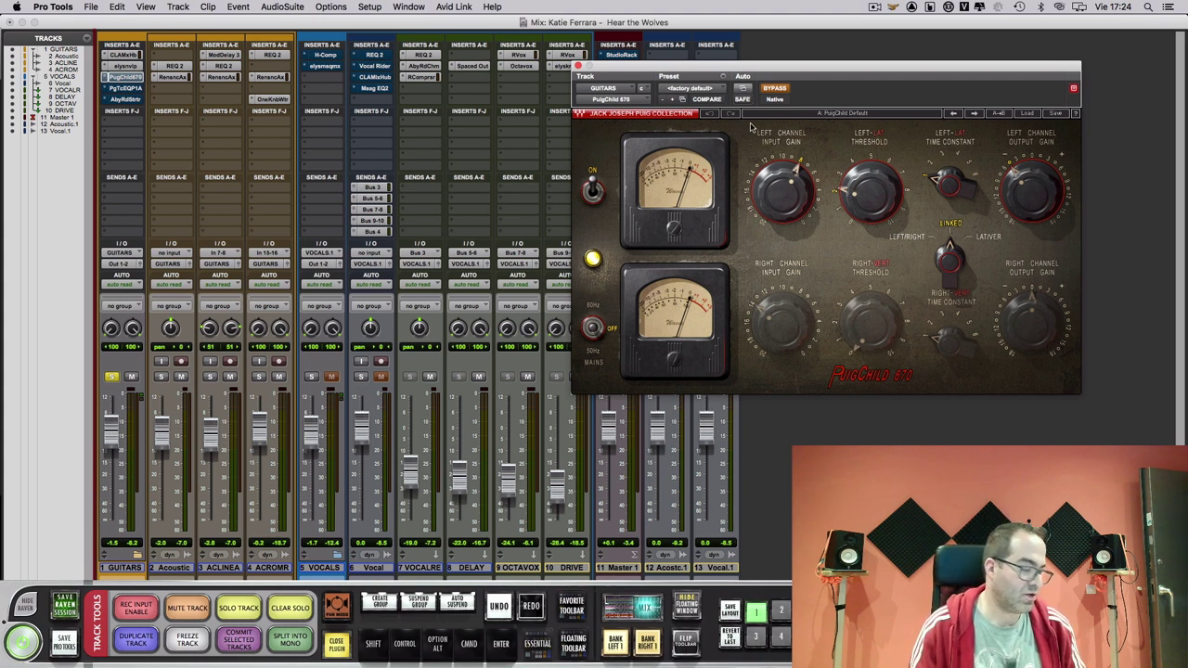
click(775, 89)
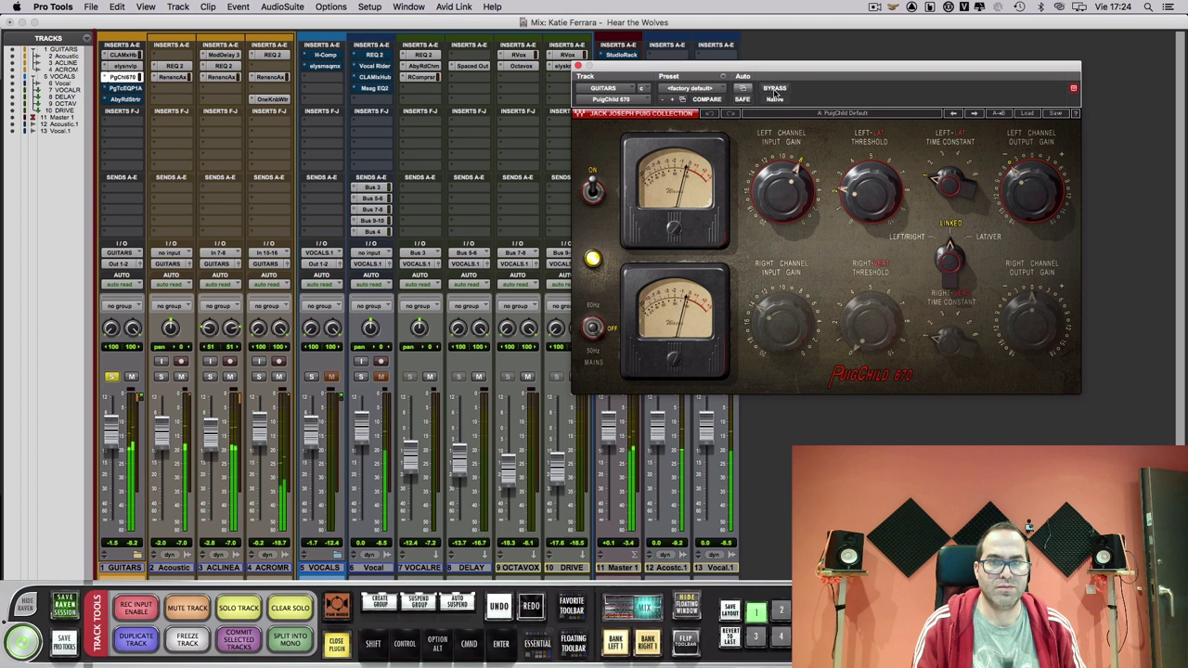
click(775, 89)
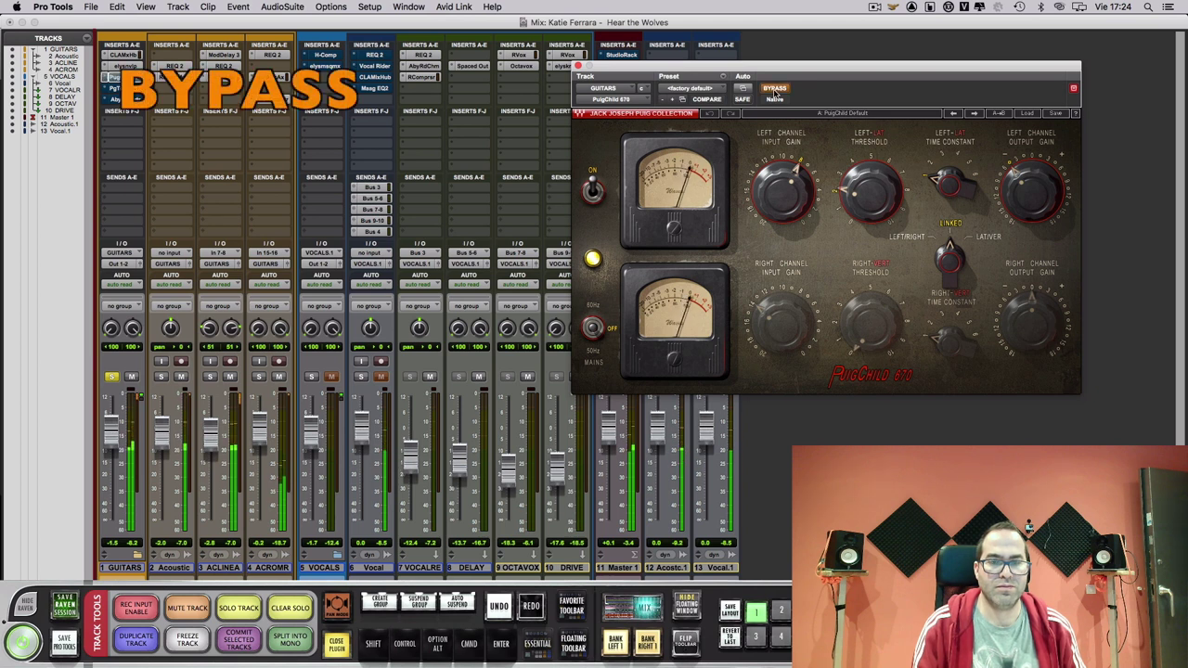
click(775, 88)
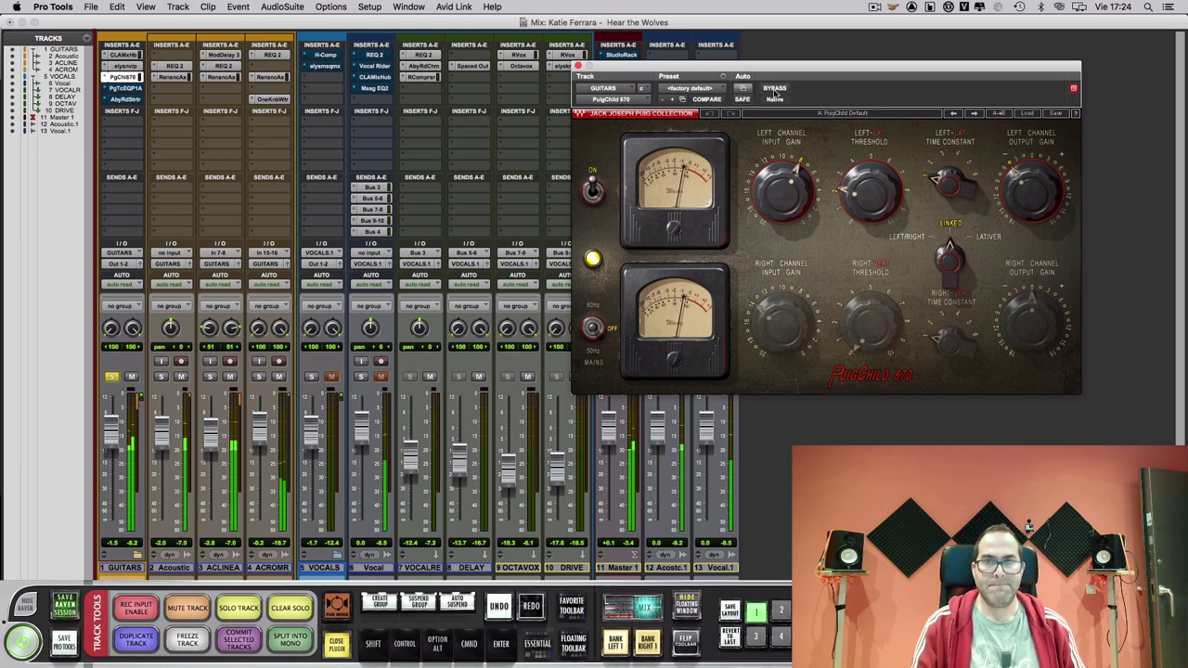
click(775, 89)
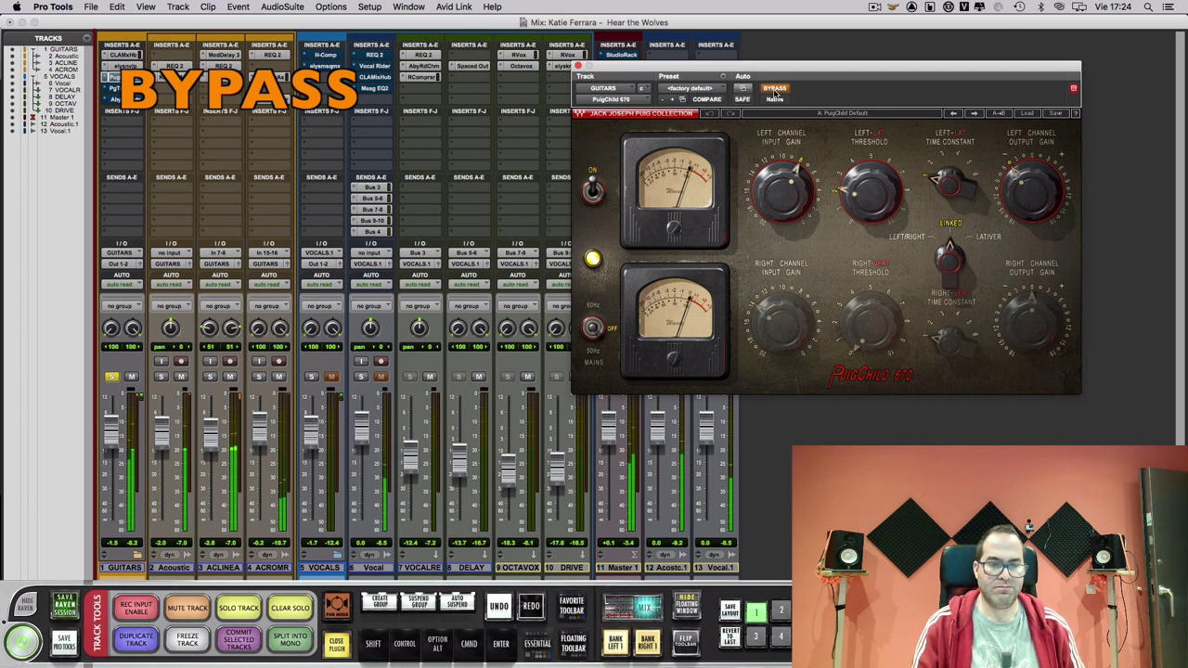
click(775, 90)
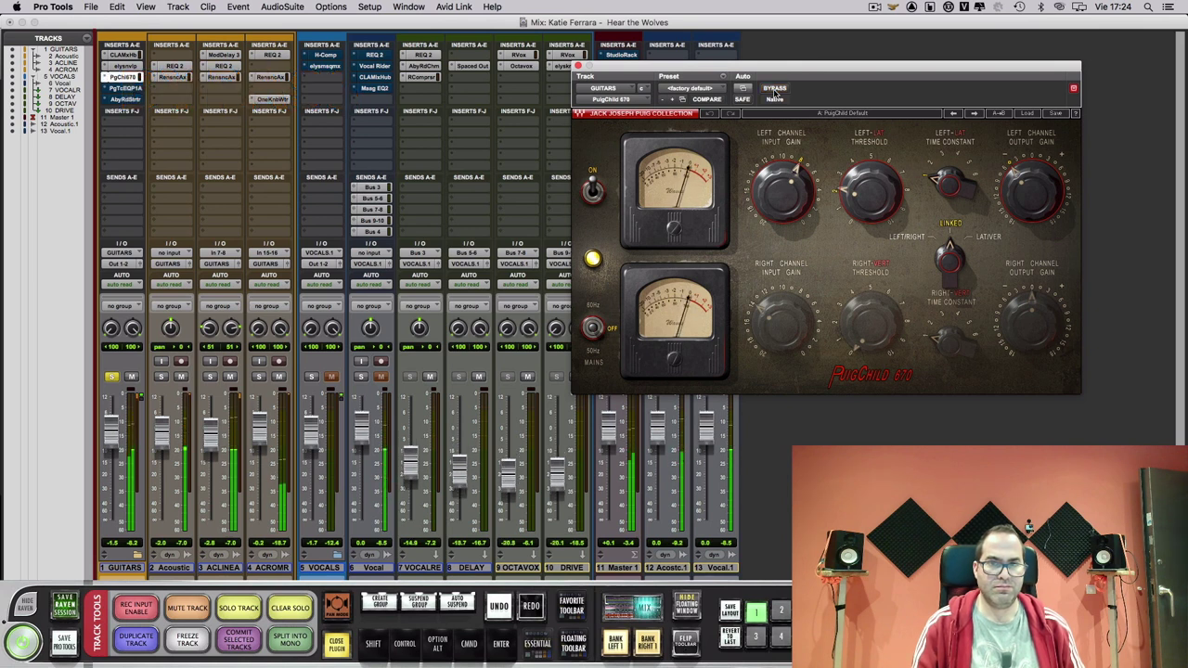
click(775, 89)
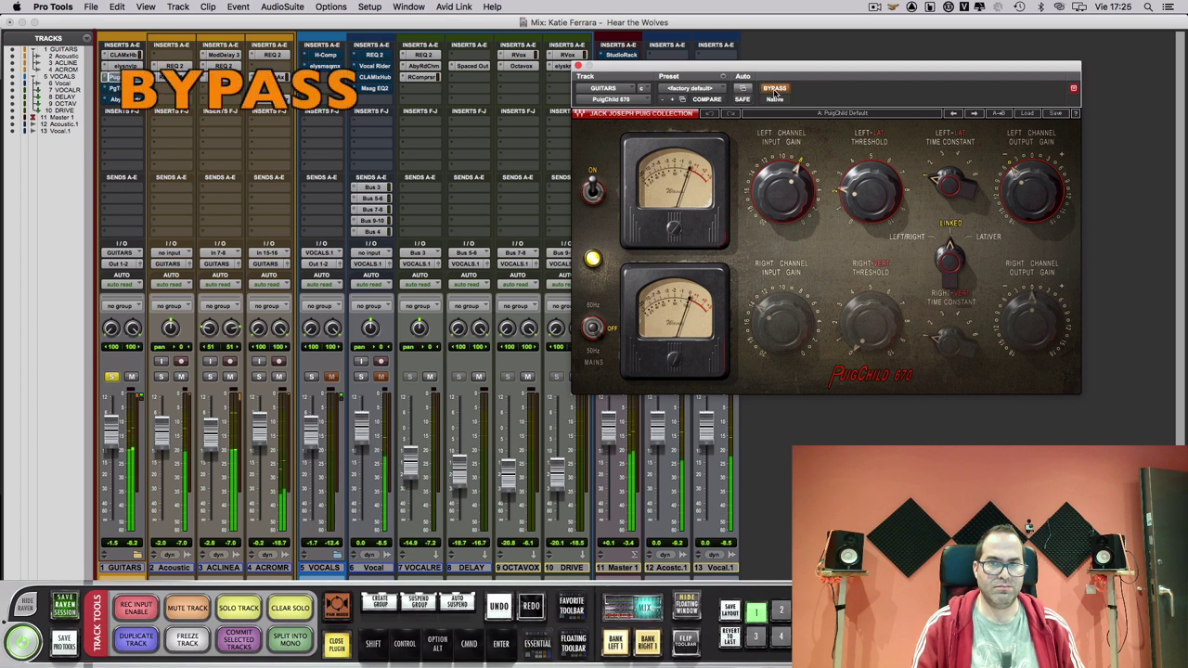
click(775, 89)
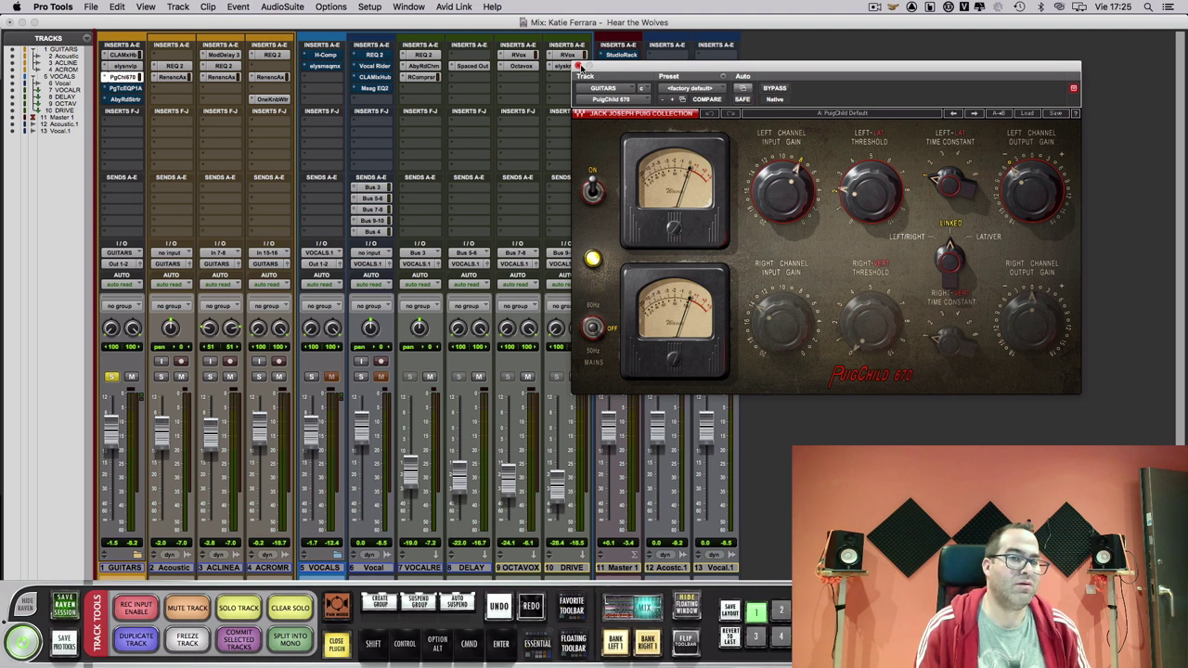
click(579, 69)
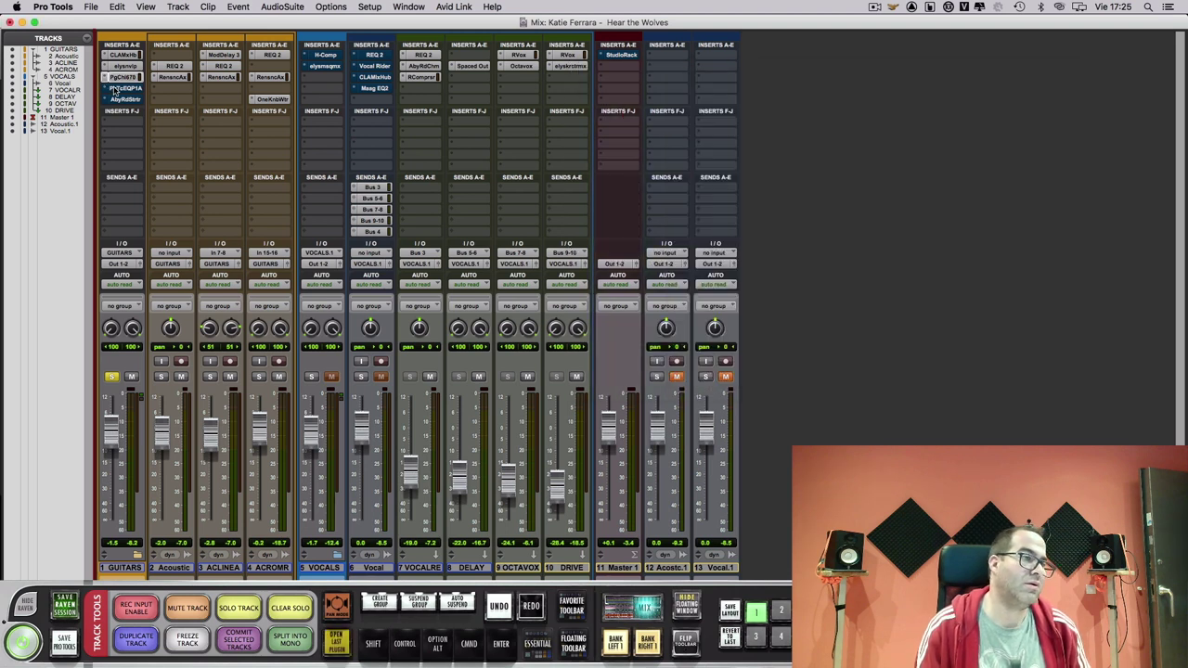
- Enable the PuigTec EQP1A equalizer on GUITARS, compare it active and bypassed during playback, and close it with the effect left active
click(120, 88)
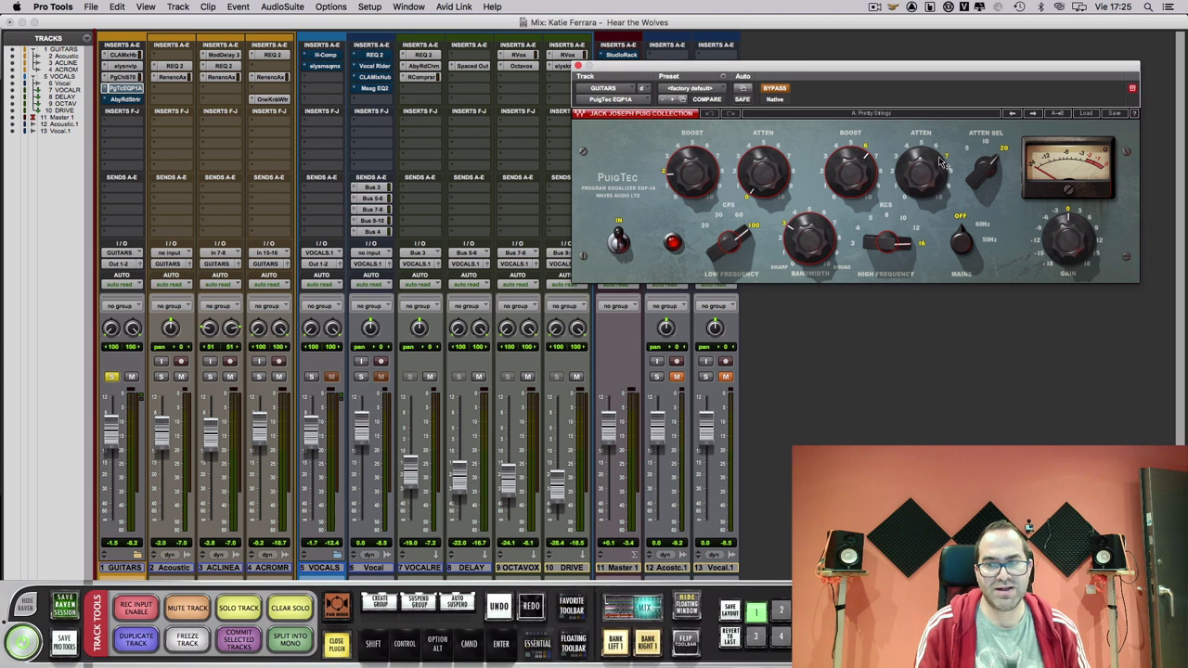
mouse_move(895, 245)
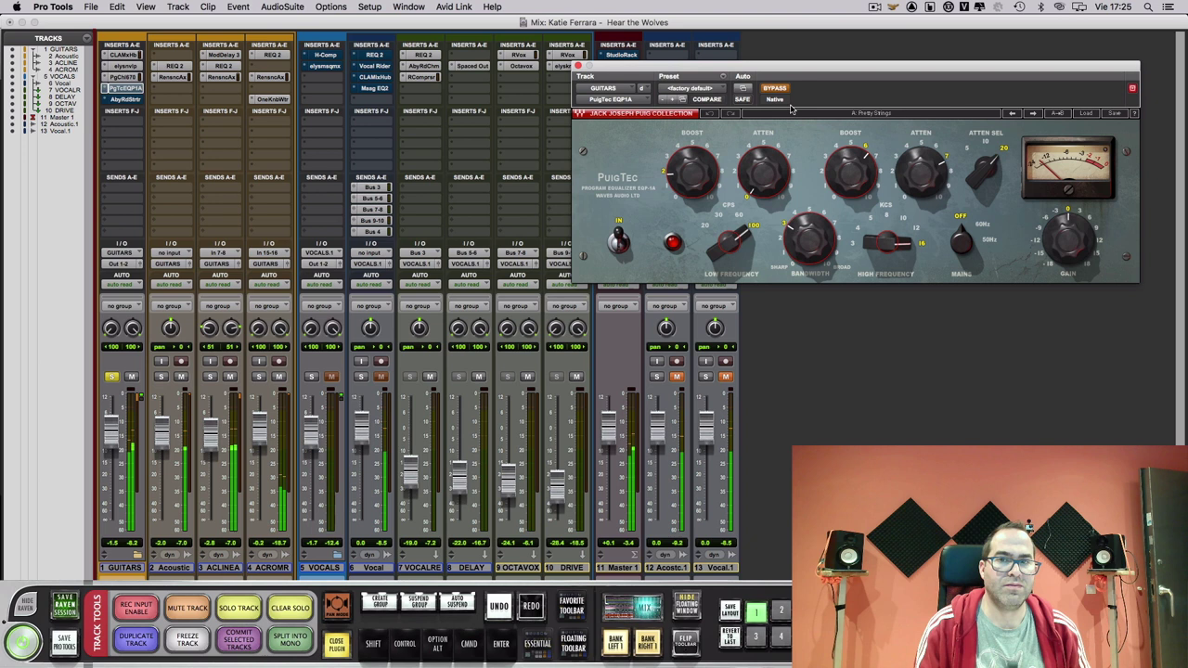
click(778, 89)
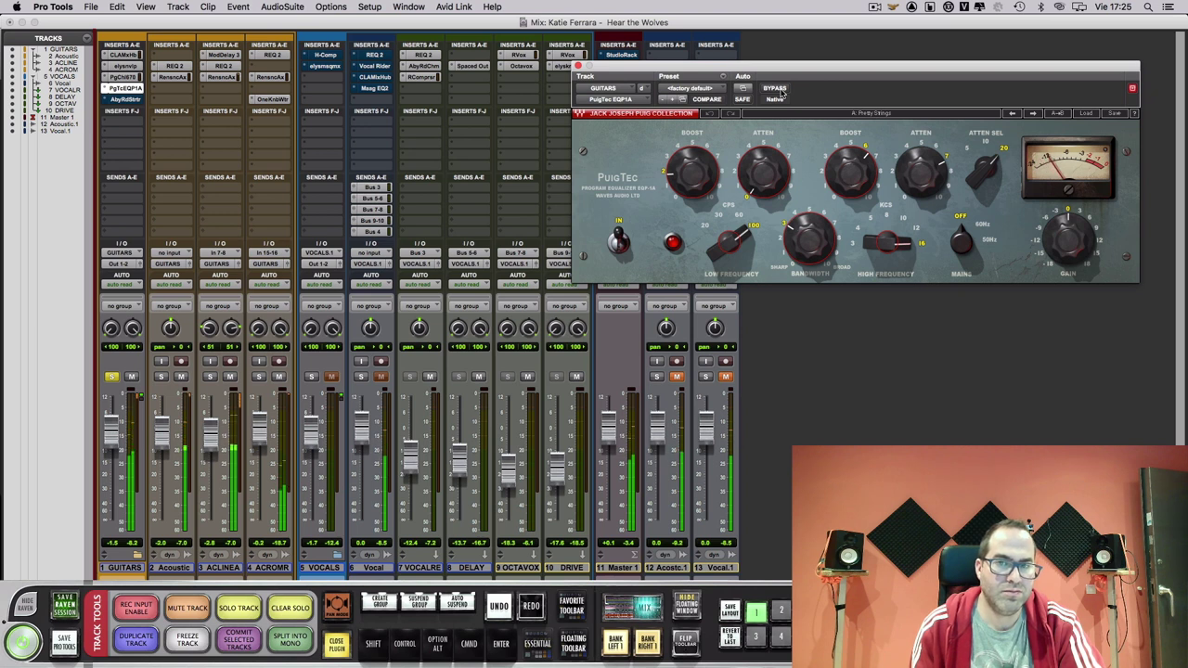
click(781, 90)
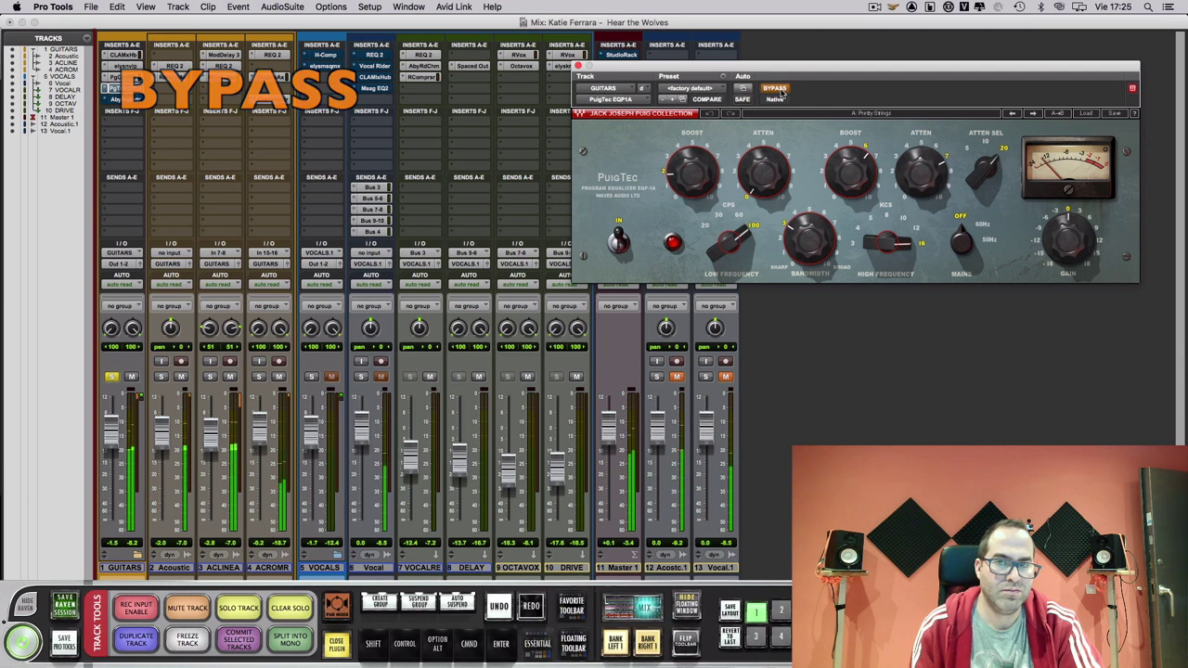
click(781, 91)
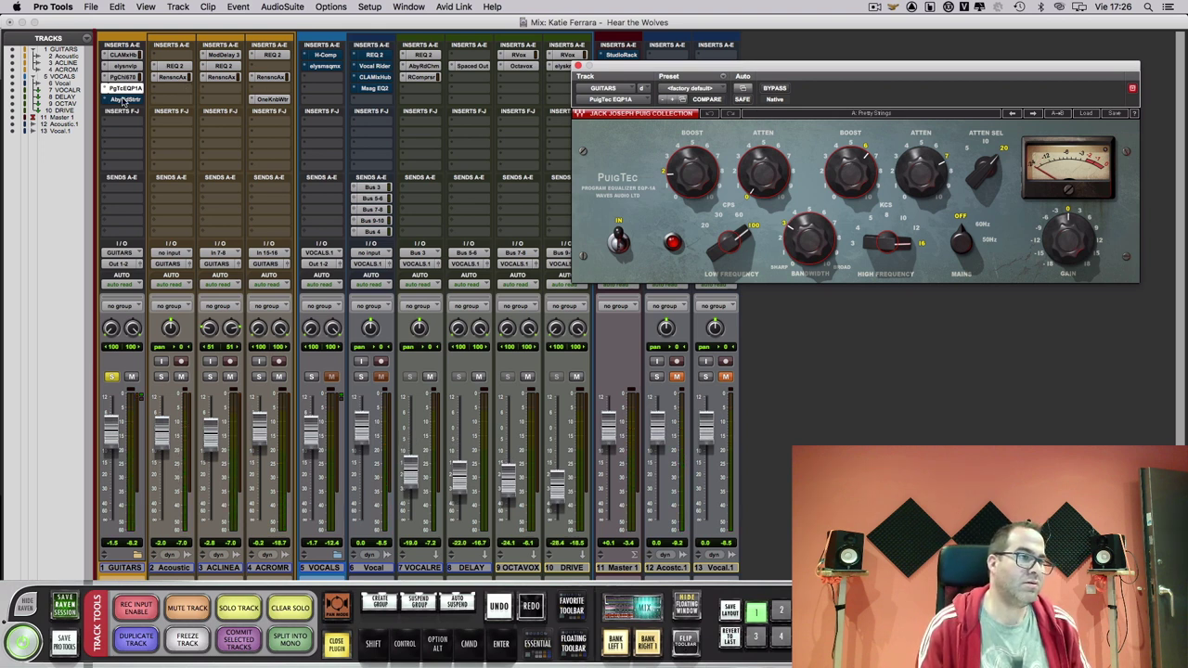
click(577, 67)
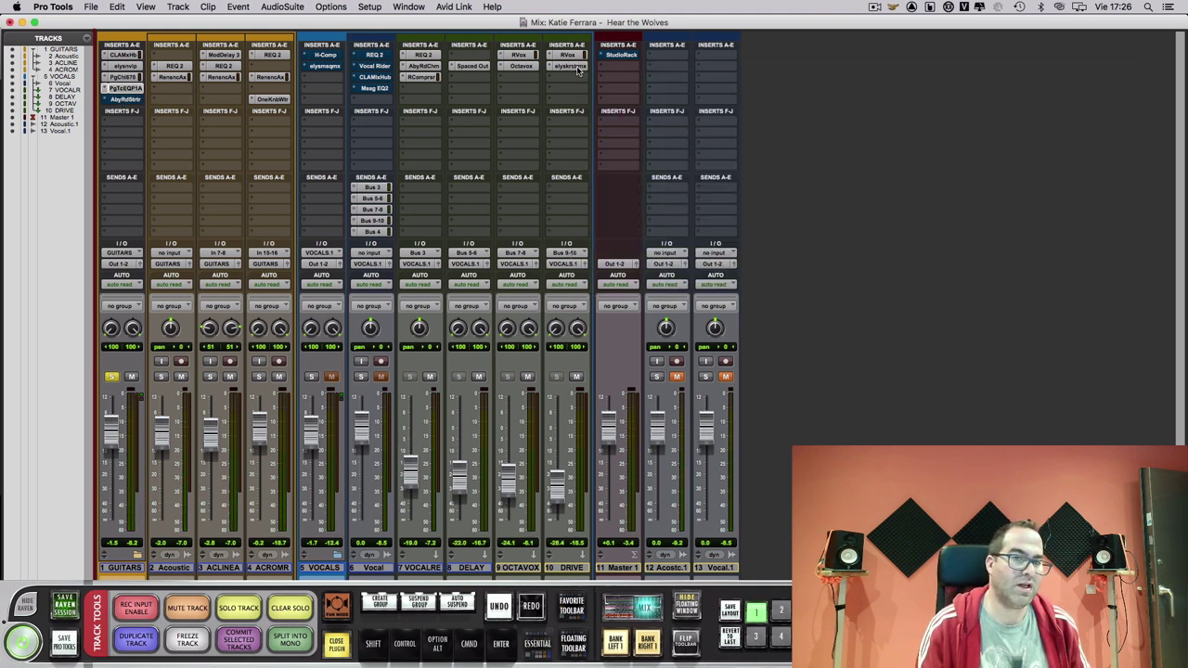
- Enable Abbey Road Saturator on GUITARS and compare it active and bypassed during playback, leaving the effect active
click(135, 99)
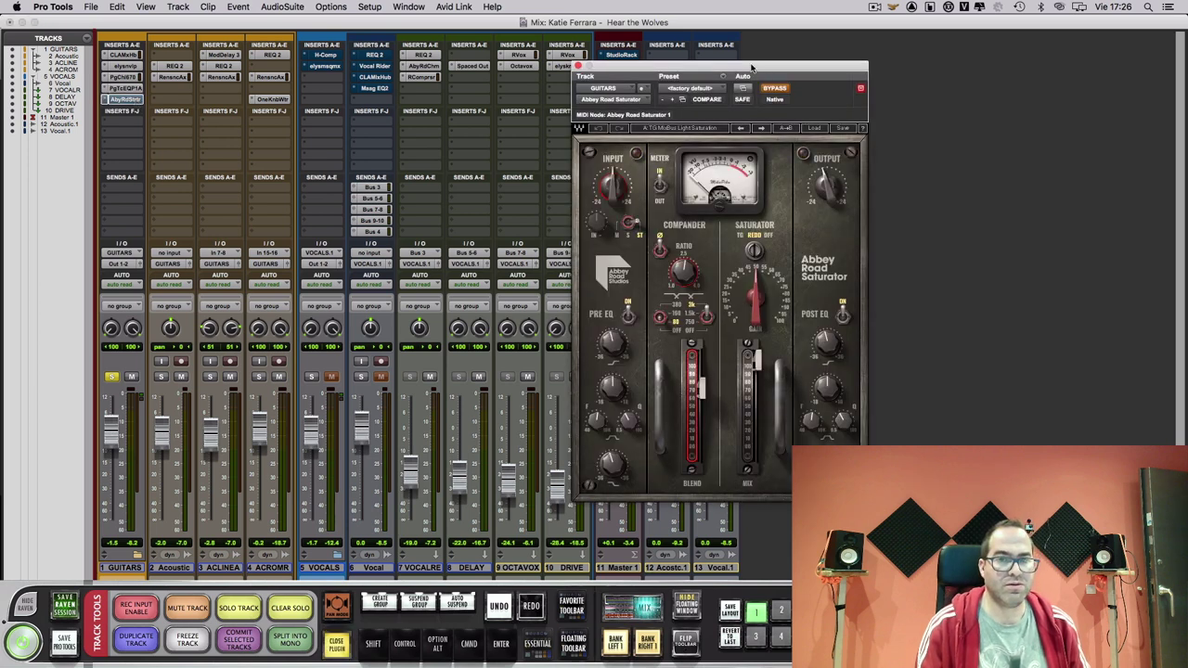
drag(751, 68, 798, 68)
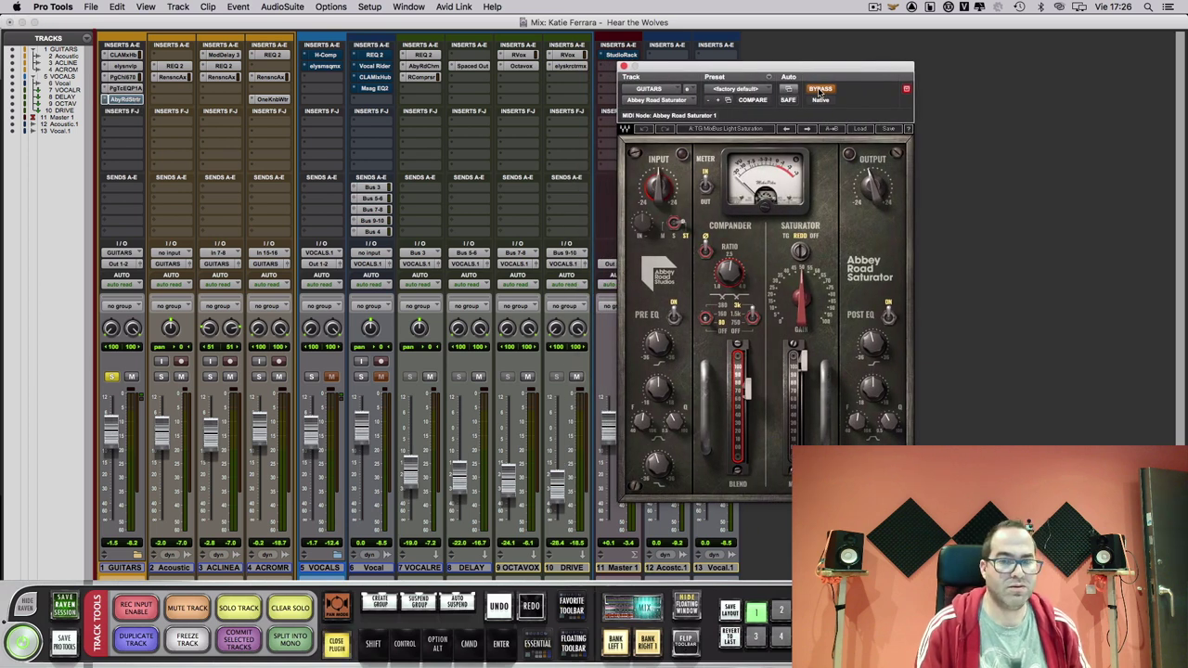
click(819, 90)
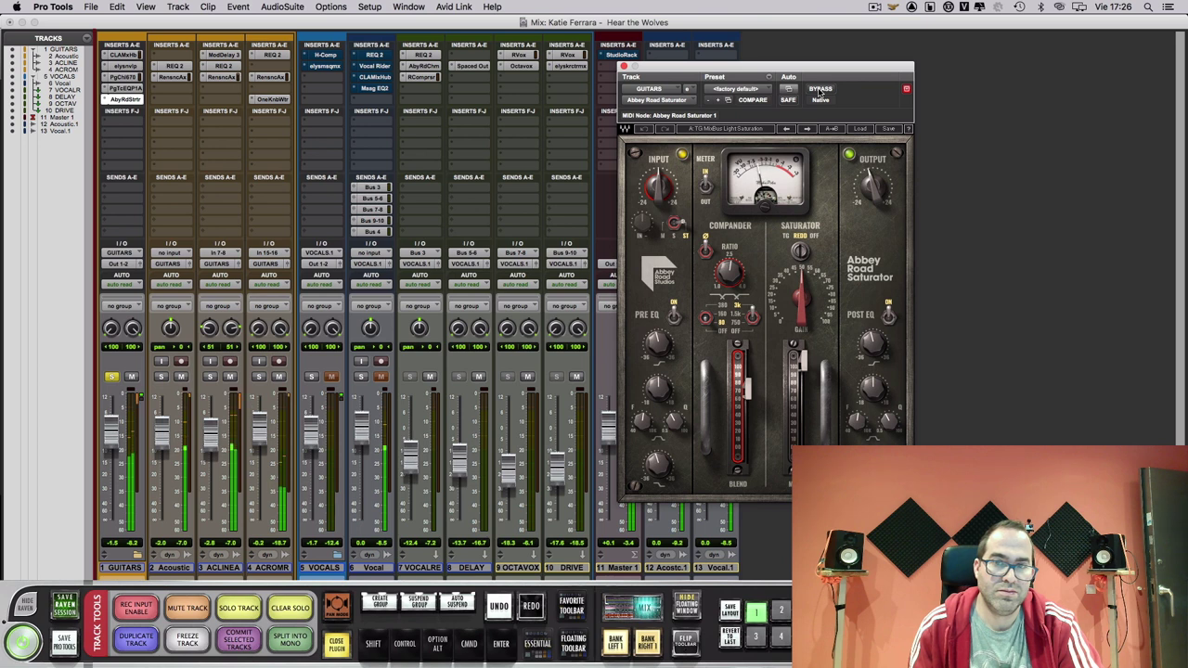
click(820, 89)
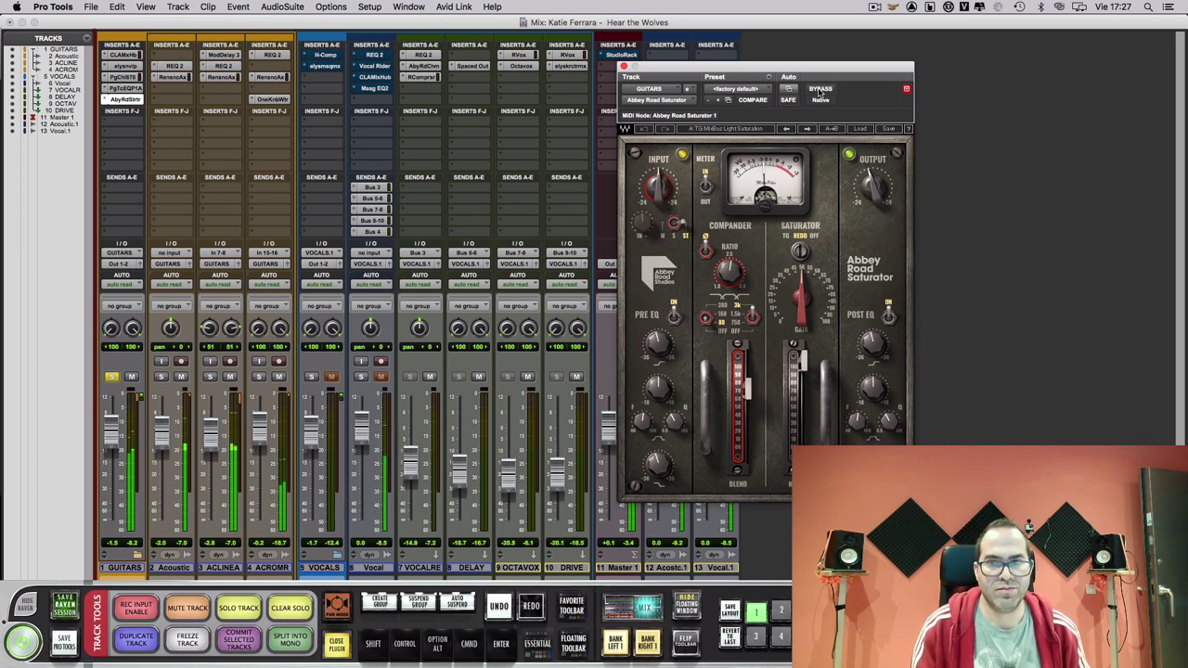
click(819, 90)
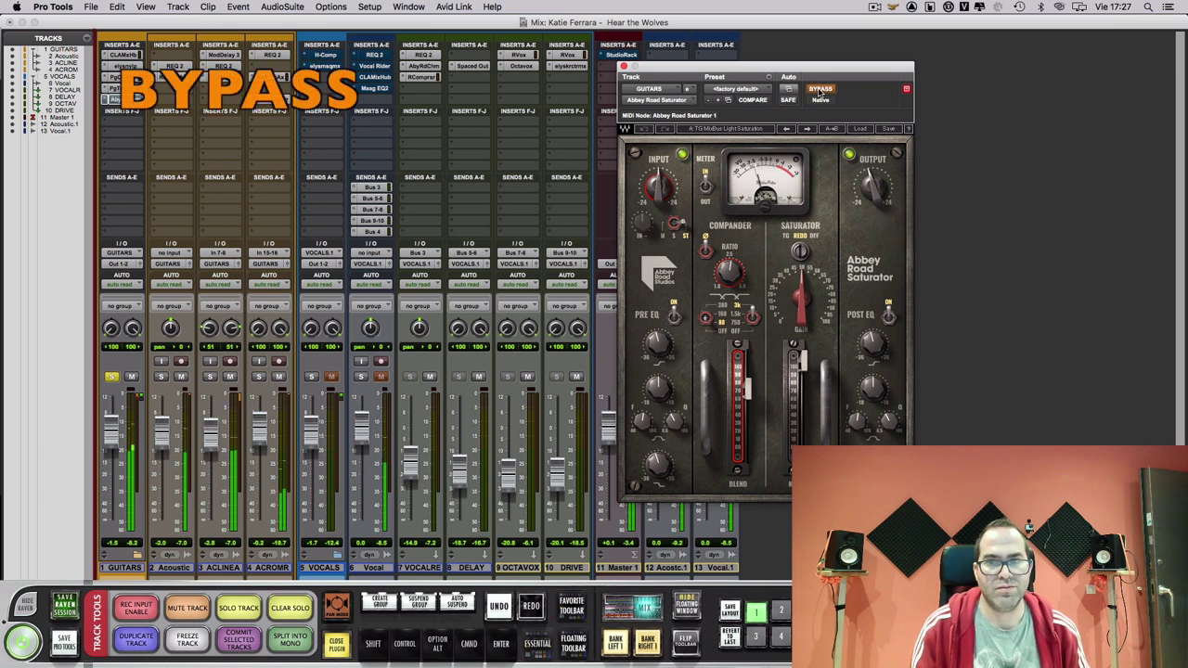
click(818, 90)
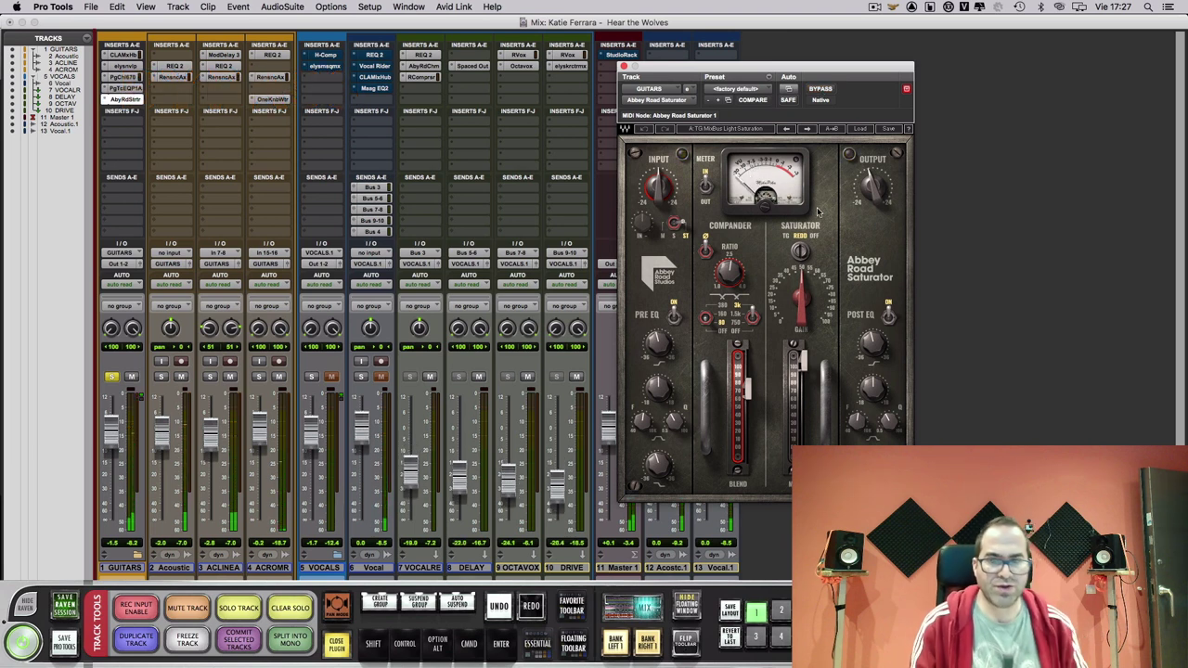
- Examine the Abbey Road Saturator's saturator section and compander ratio on GUITARS, and close the plug-in with the effect left active
mouse_move(808, 295)
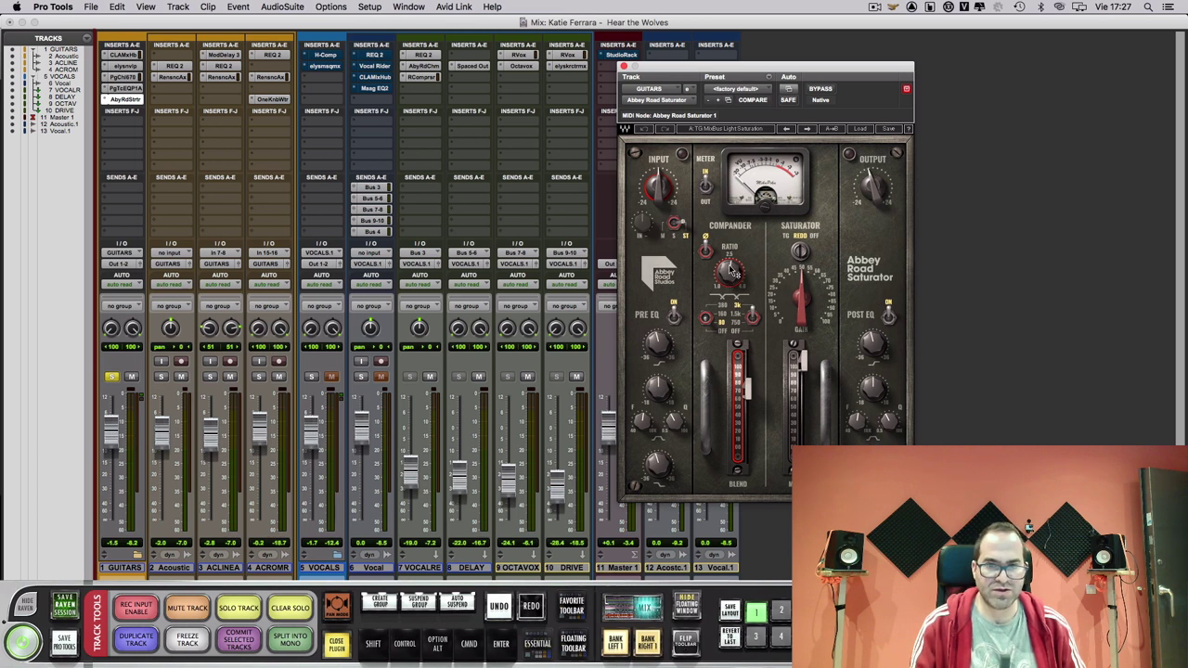
mouse_move(731, 270)
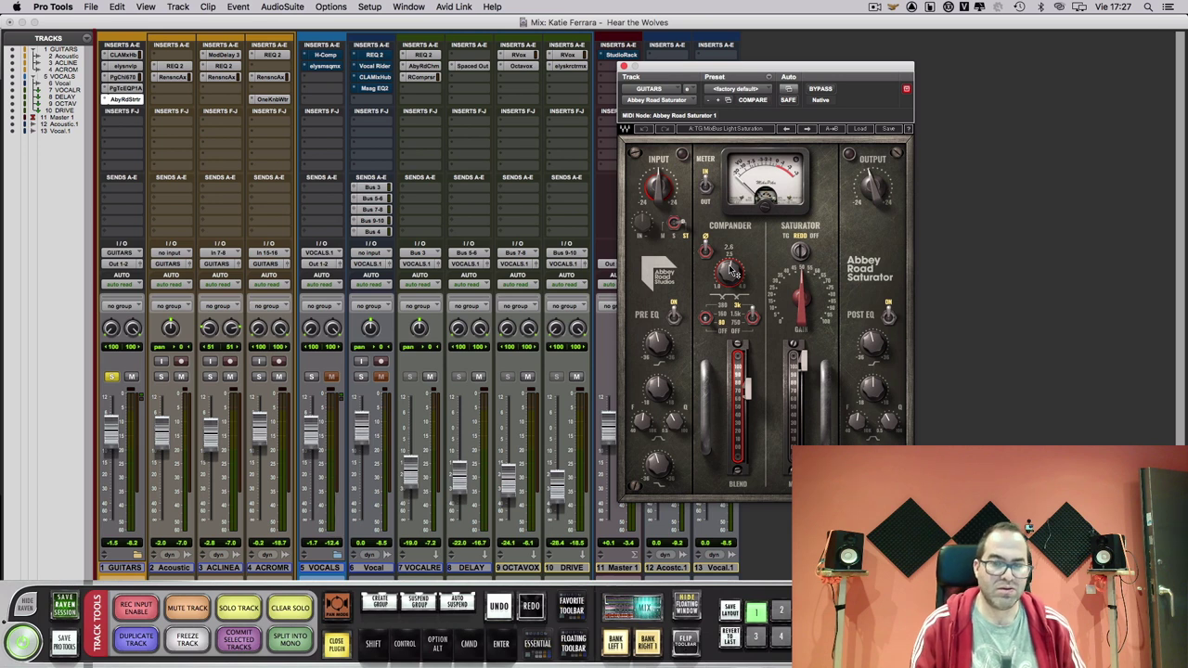
click(624, 66)
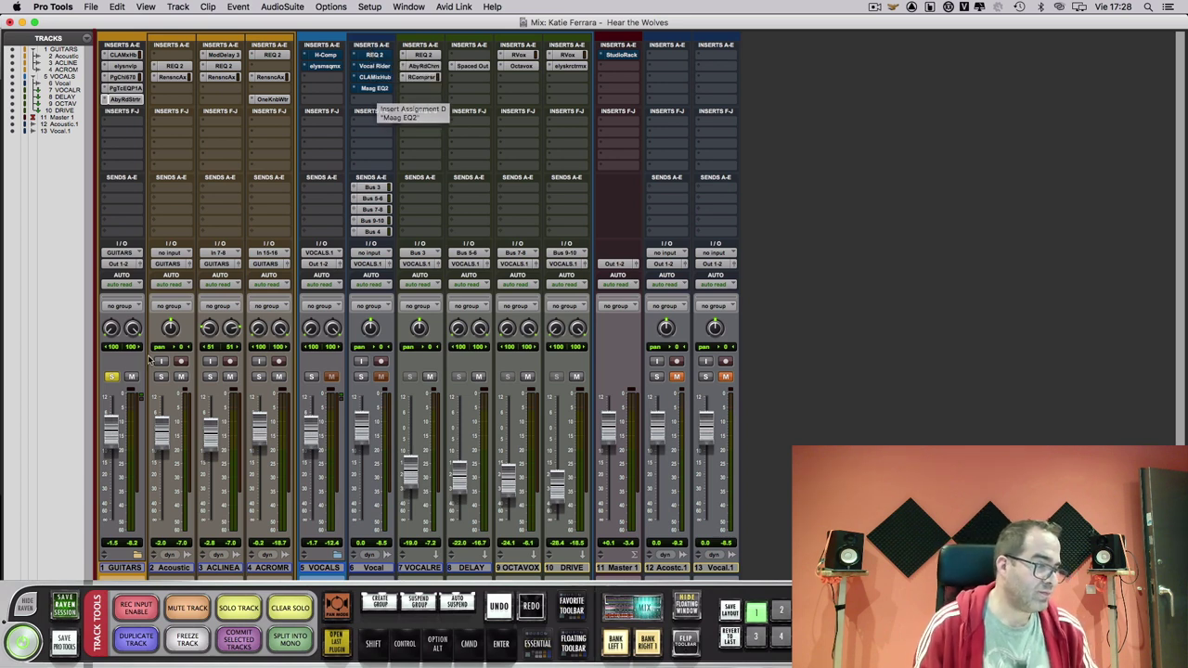
- Solo only the Vocal track and remove solo-safe from the VOCALRE, DELAY, OCTAVOX and DRIVE effect returns
click(362, 377)
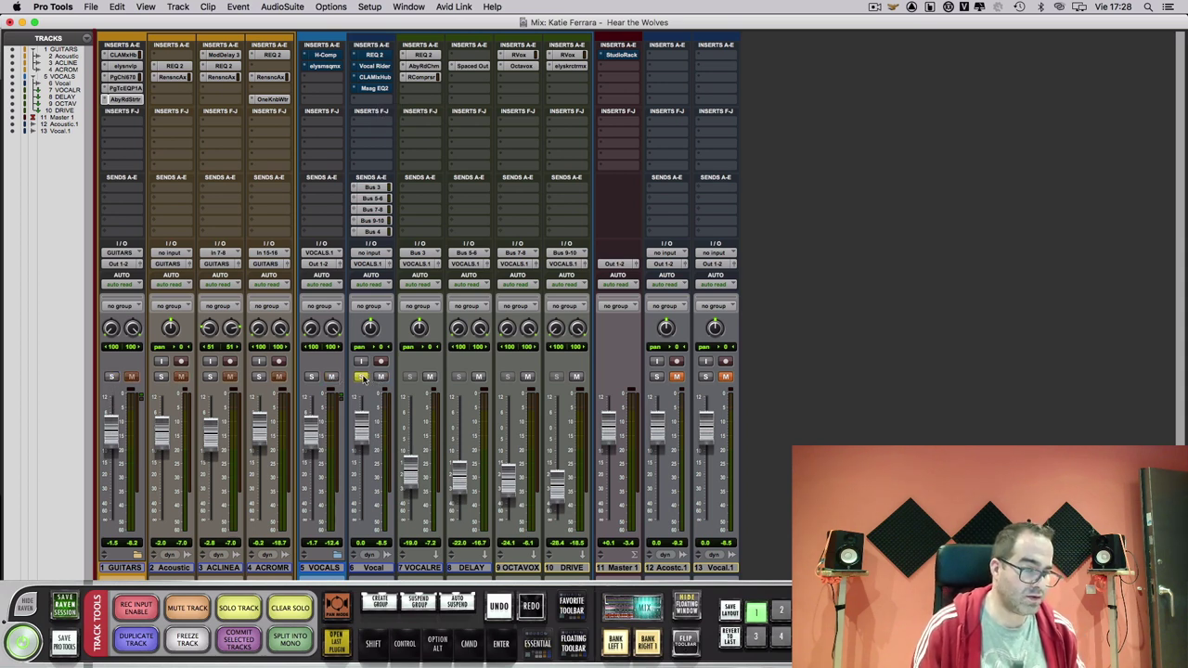
key(super)
super+click(409, 376)
super+click(459, 377)
super+click(505, 377)
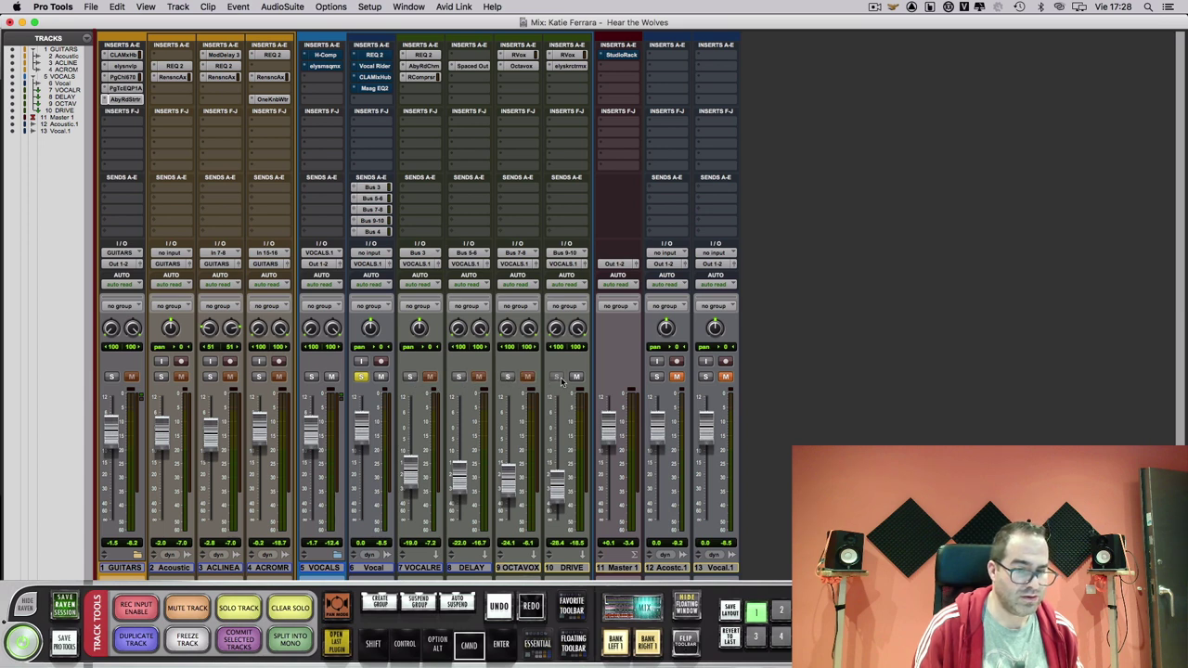
super+click(557, 377)
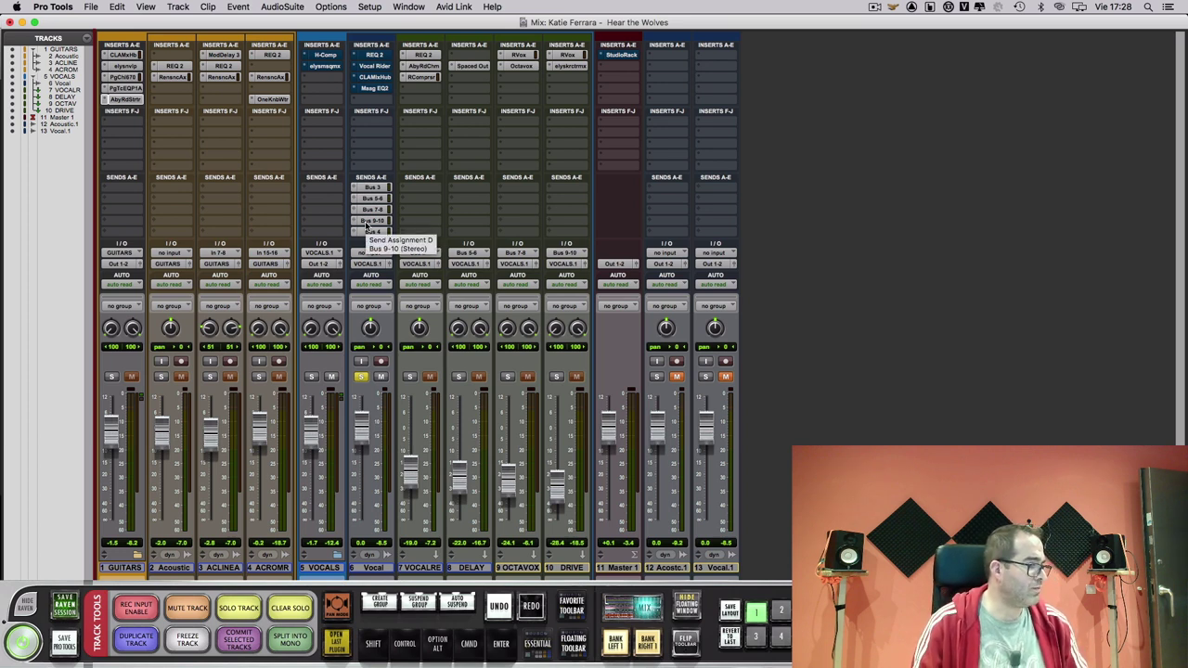
- Enable REQ 2 and Vocal Rider on Vocal, comparing Vocal Rider active and bypassed during playback and leaving both effects active
click(373, 56)
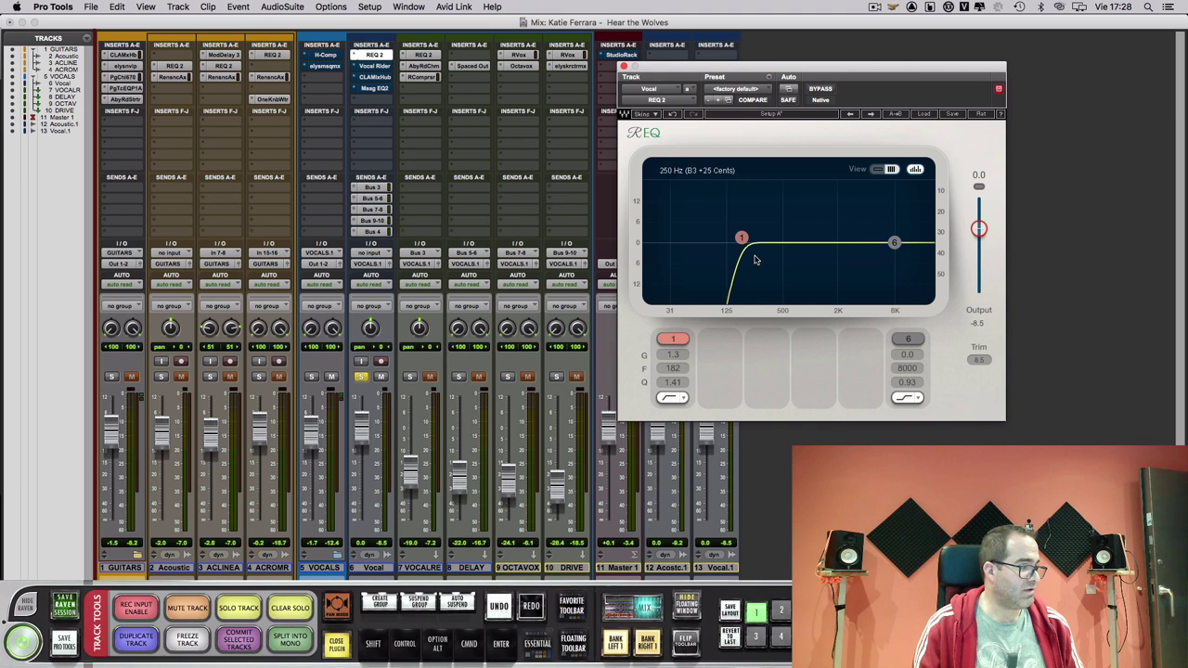
click(623, 68)
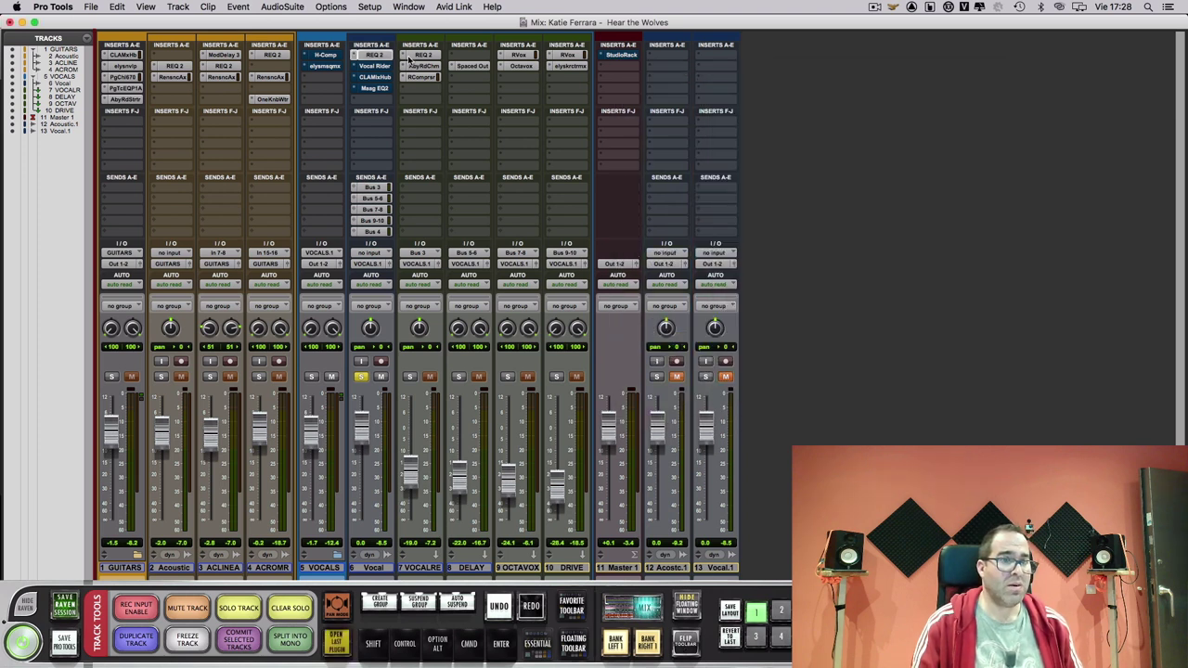
click(385, 70)
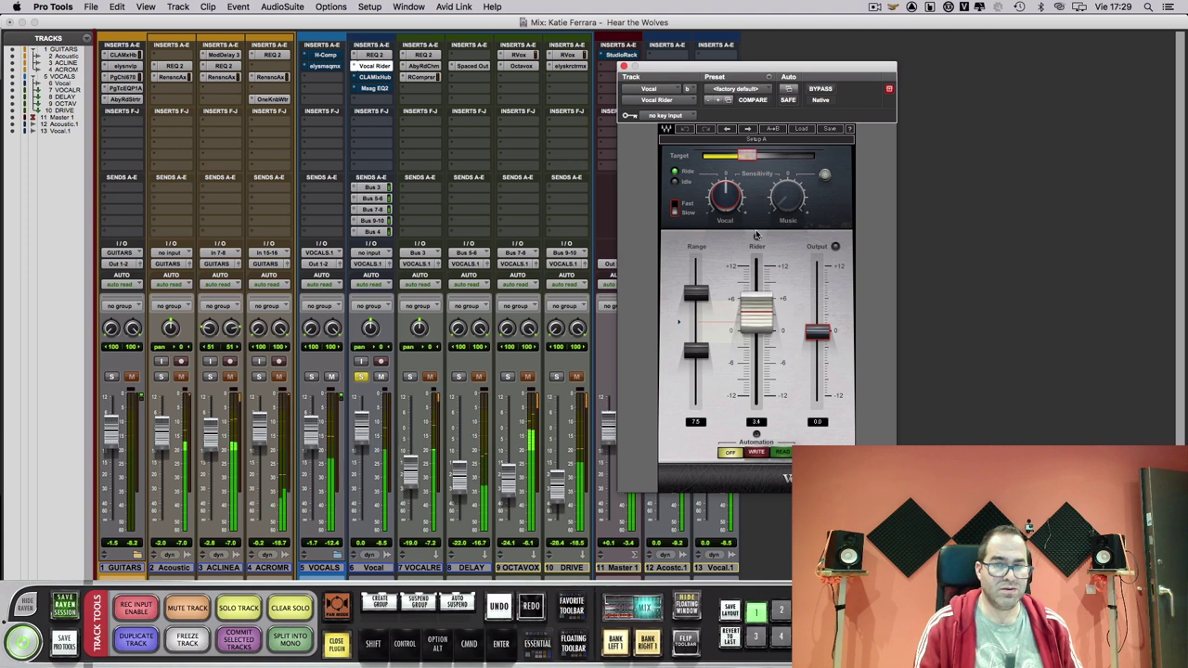
click(822, 89)
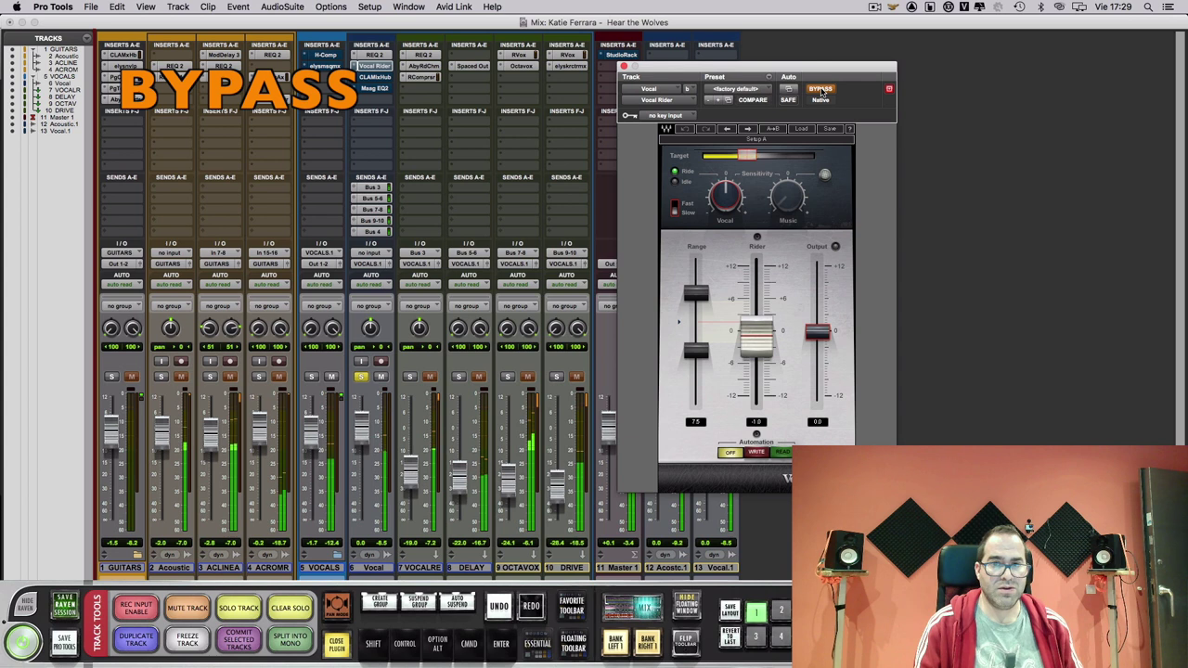
click(821, 90)
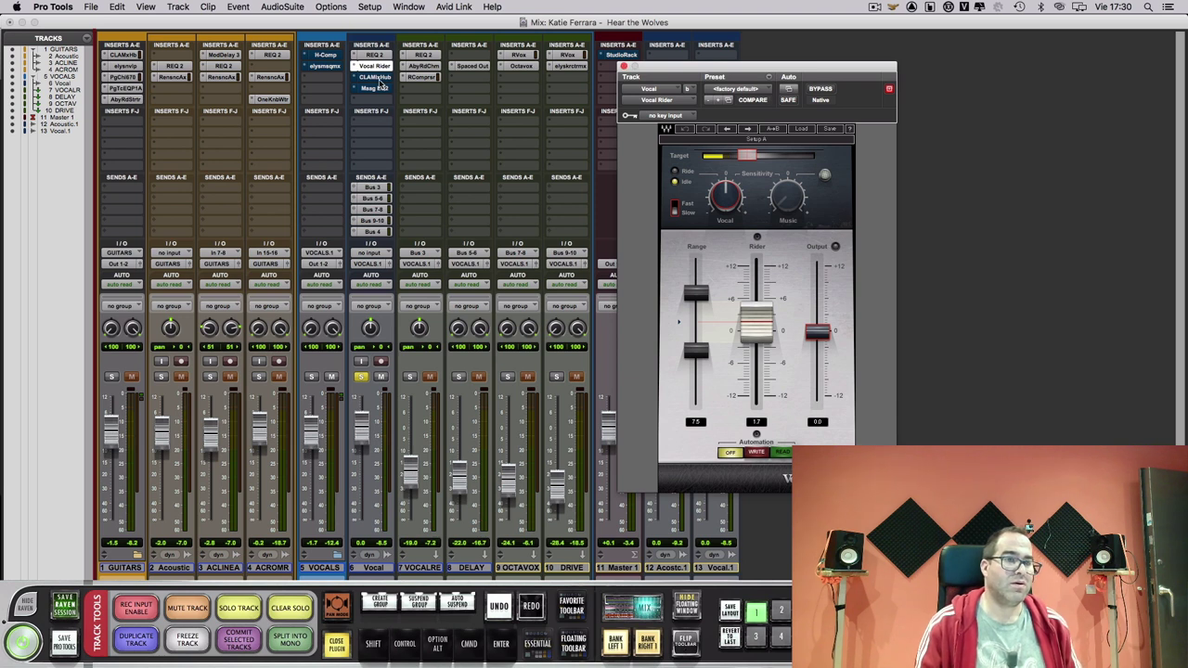
- Enable CLA MixHub on Vocal and examine its Sibilance insert during playback, returning to the main channel strip view
click(376, 78)
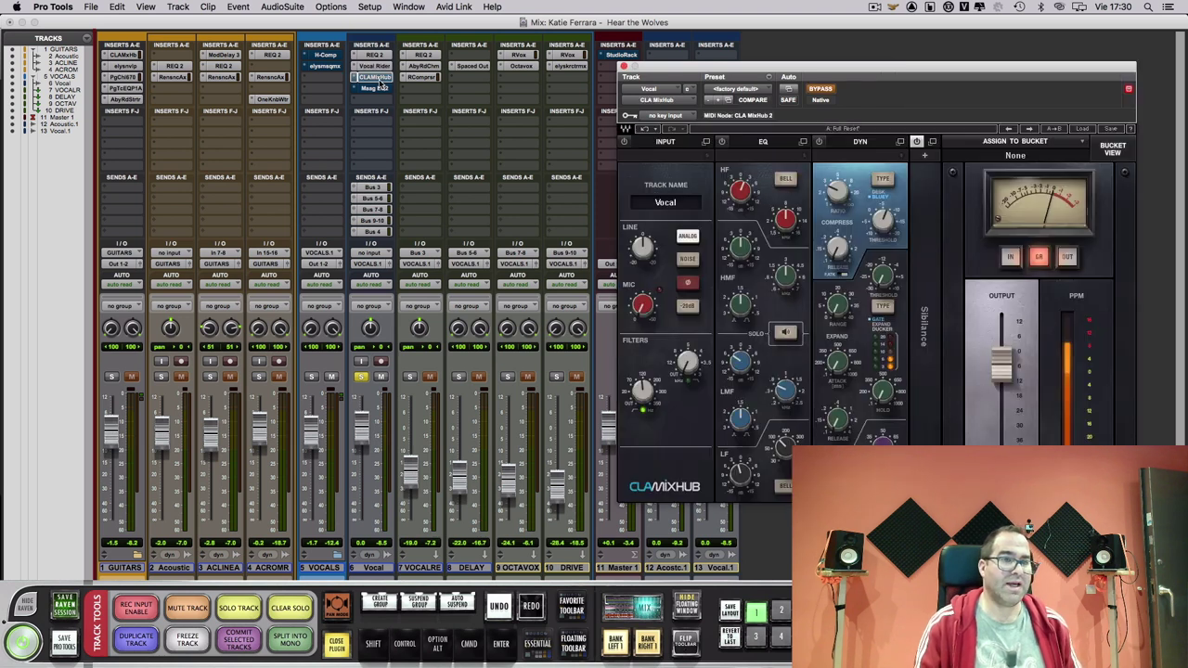
click(826, 90)
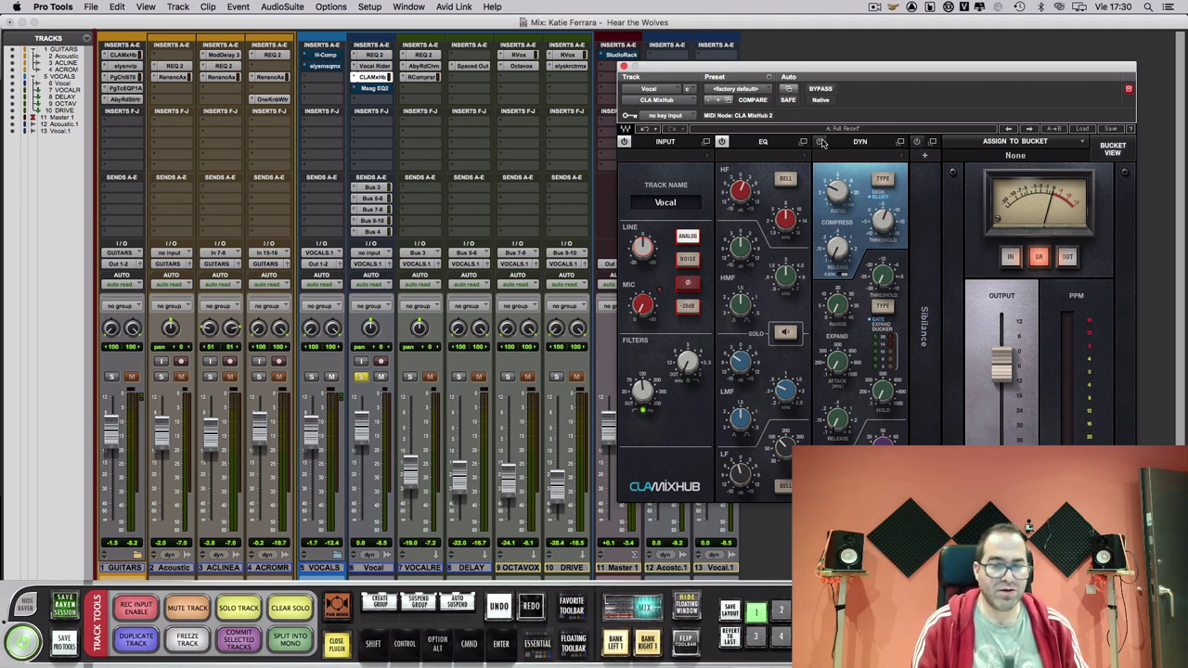
key(space)
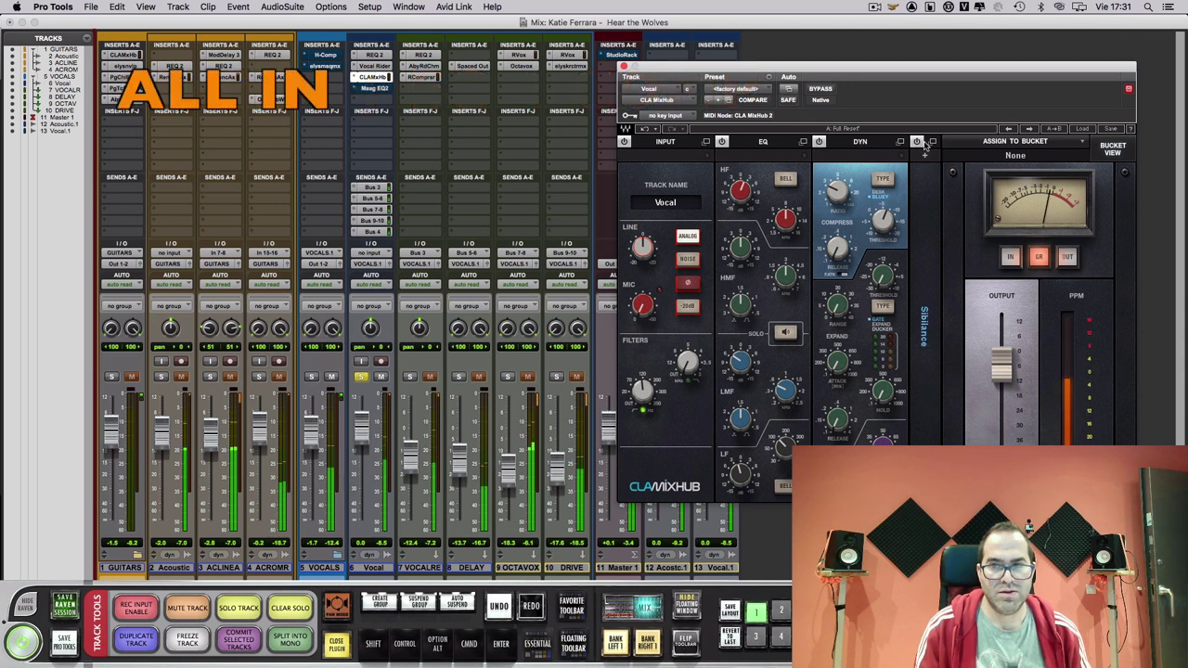
click(917, 142)
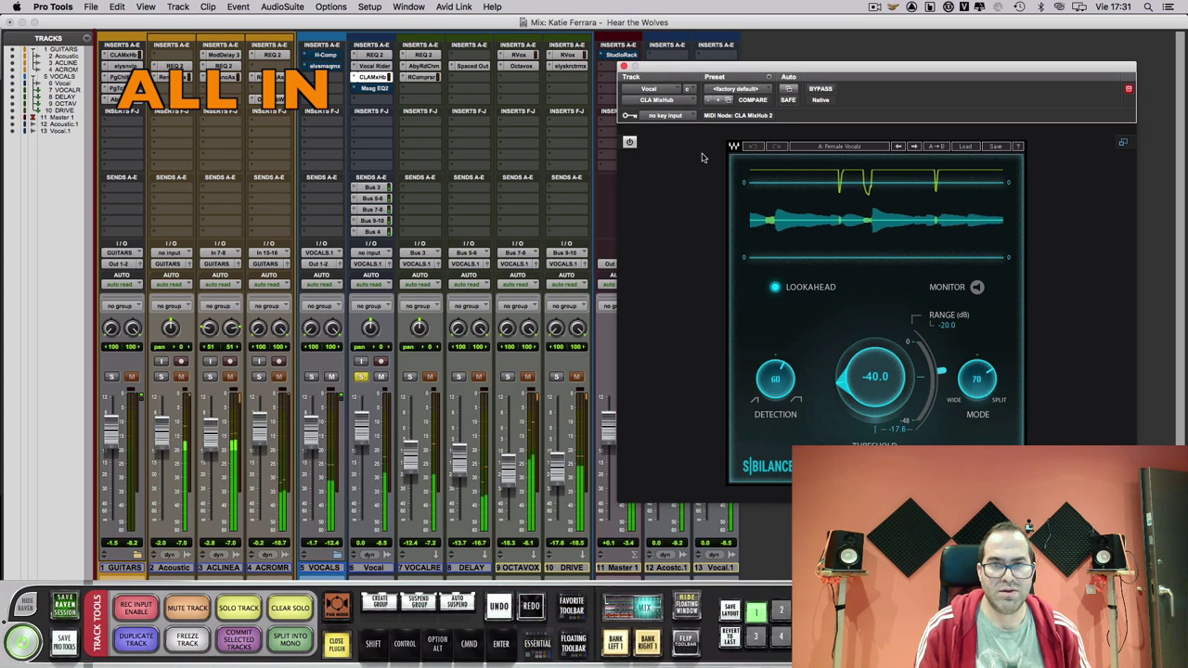
click(1120, 146)
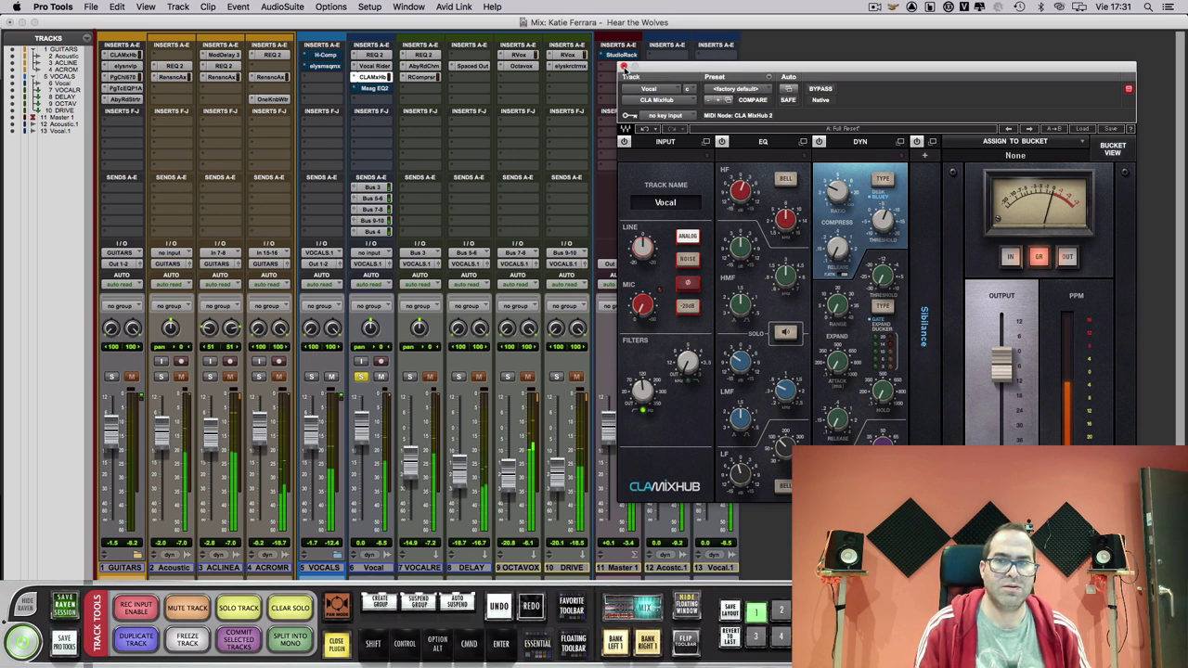
- Compare CLA MixHub bypassed and active on Vocal during playback, and close it with the effect left active
click(820, 89)
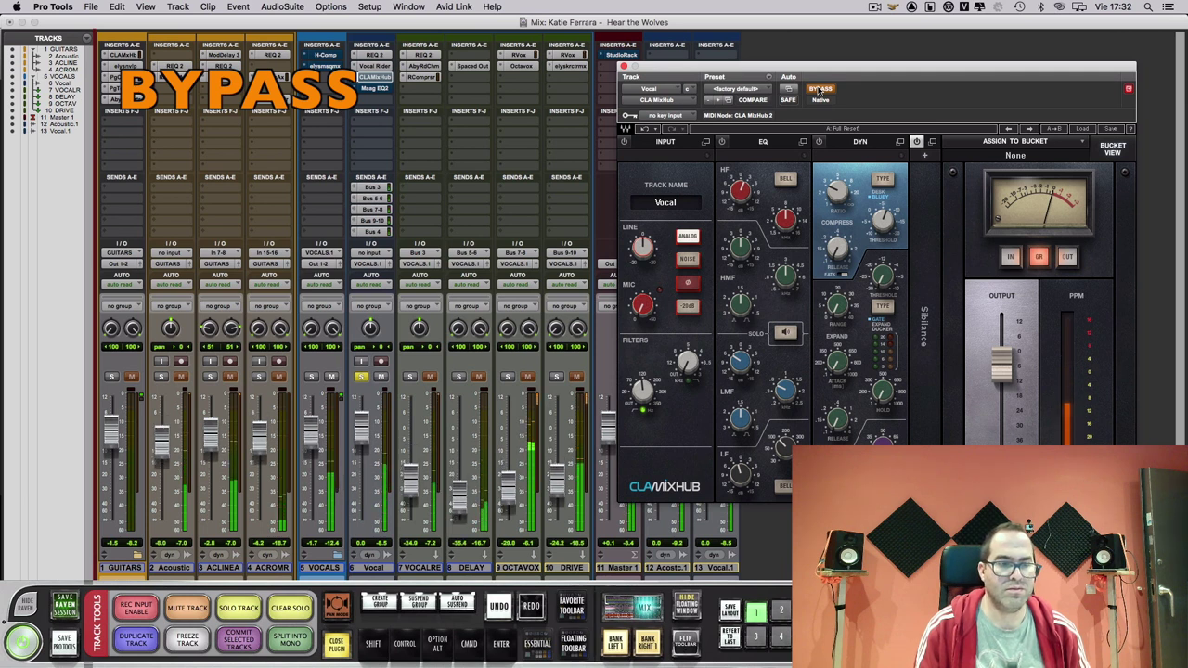
click(821, 89)
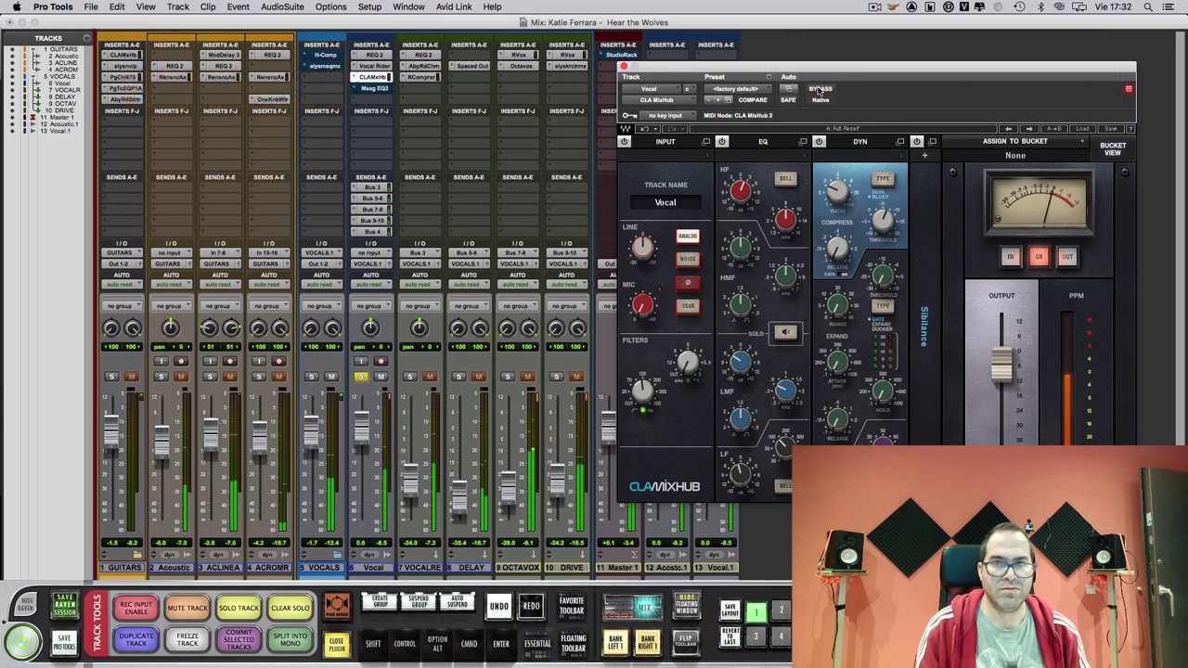
click(623, 68)
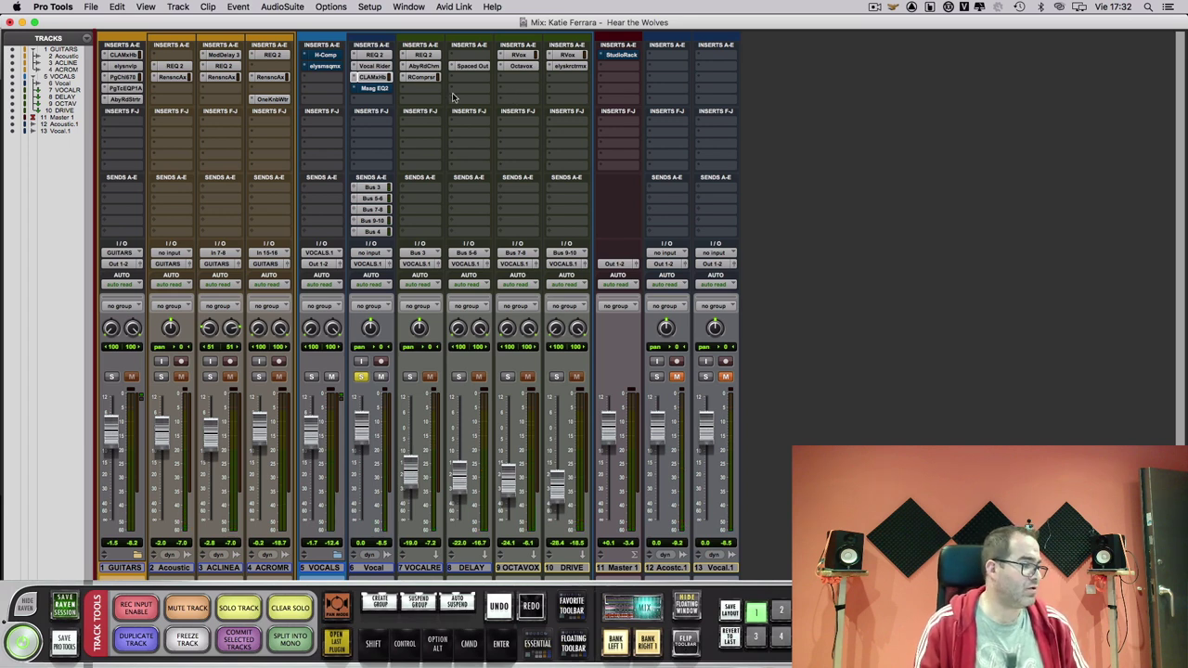
- Enable Maag EQ2 on Vocal, compare it active and bypassed during playback, check its air band gain, and close it left active
click(376, 88)
super+click(376, 88)
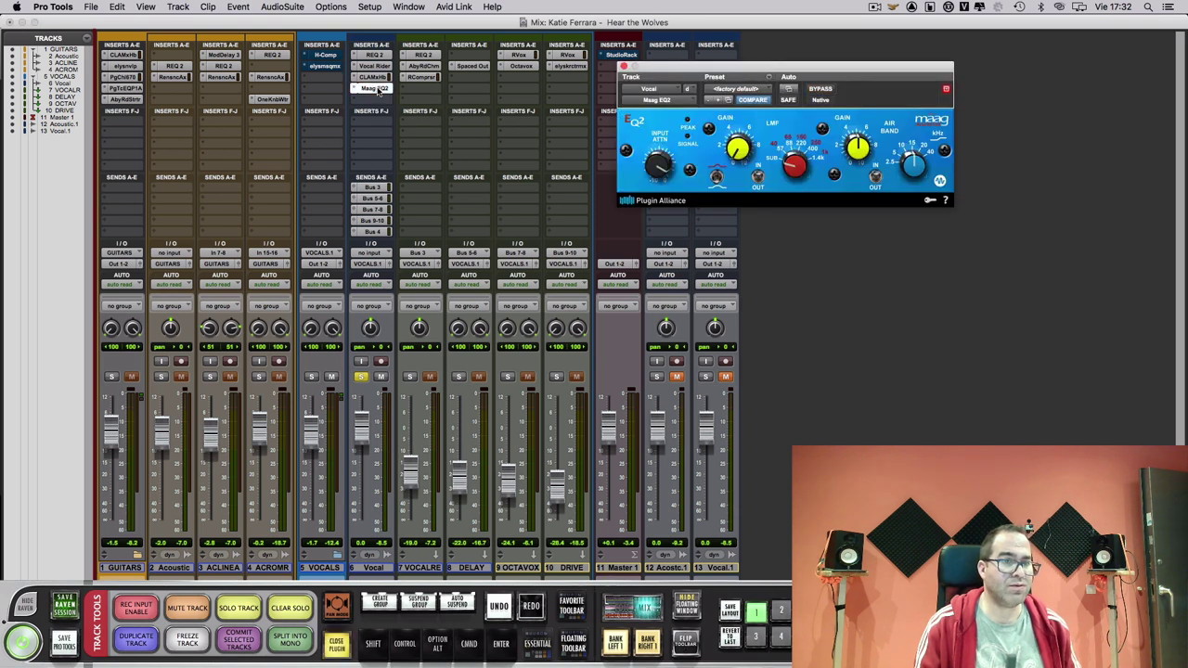
click(822, 89)
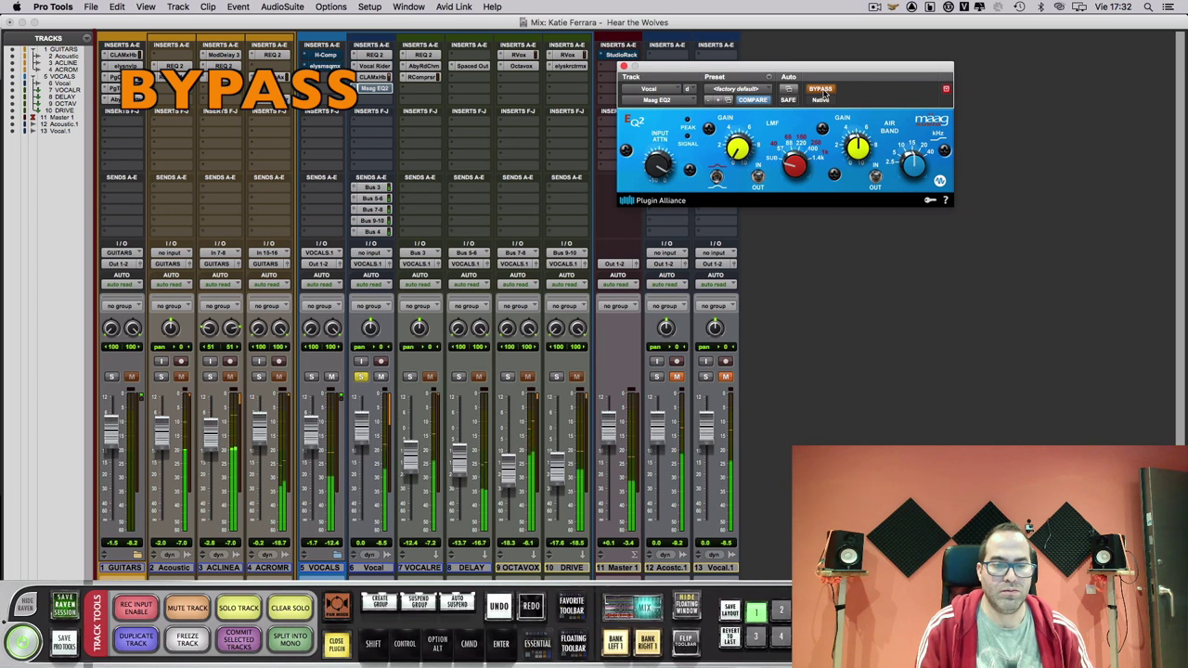
click(821, 90)
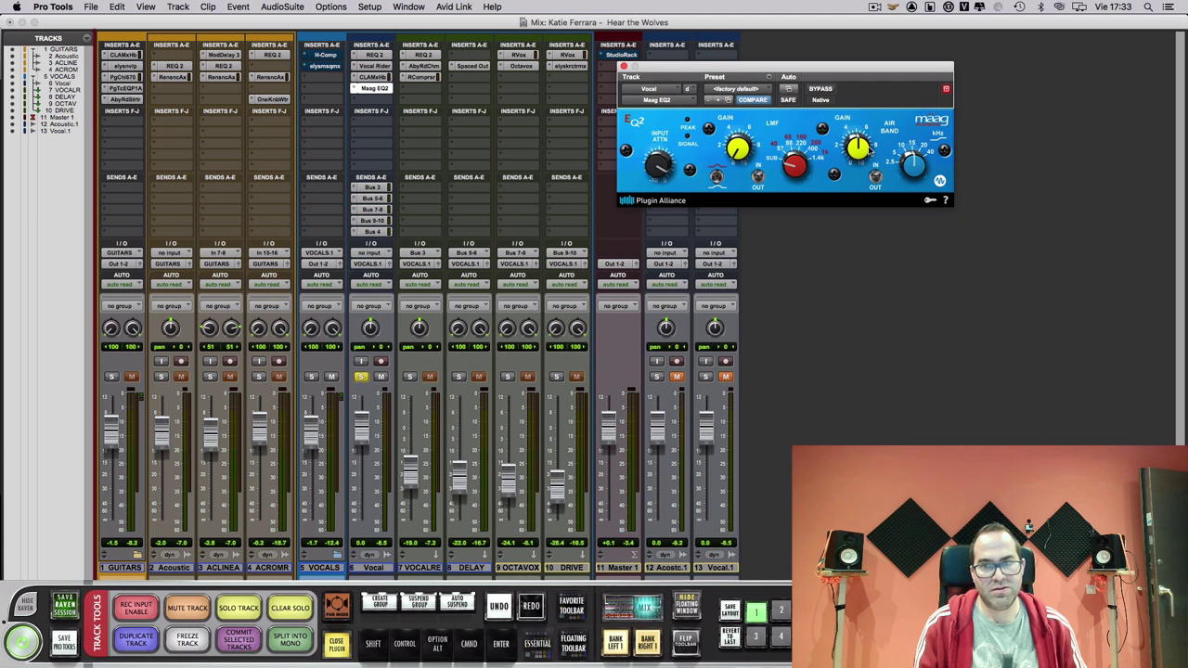
mouse_move(866, 151)
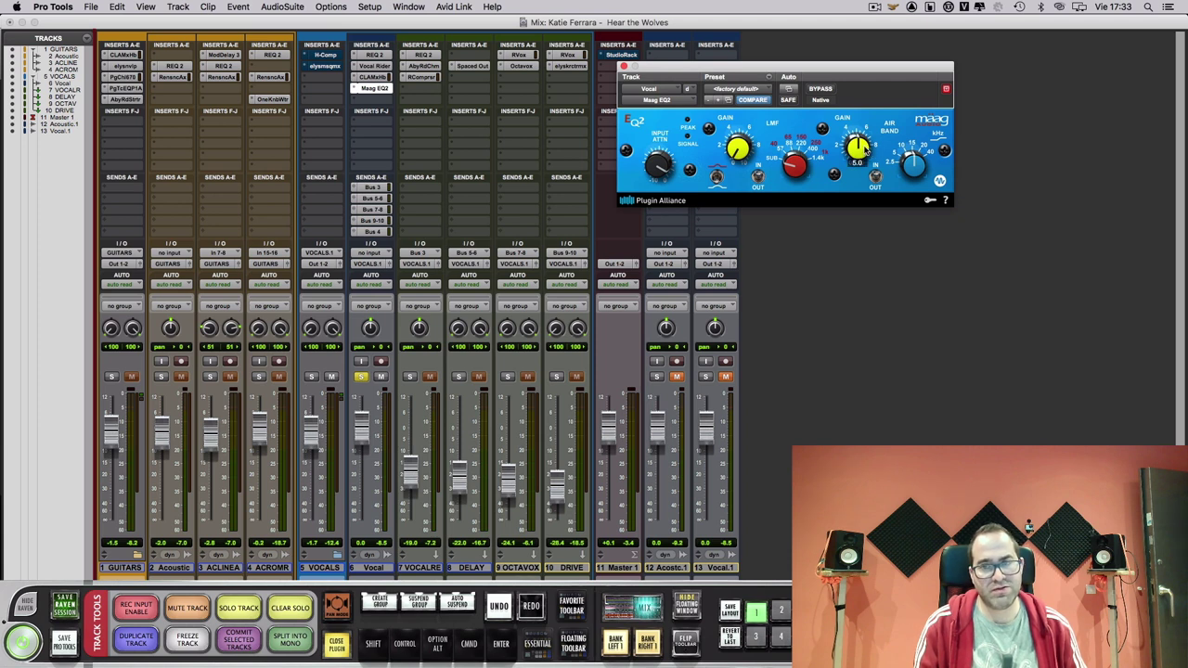
click(375, 88)
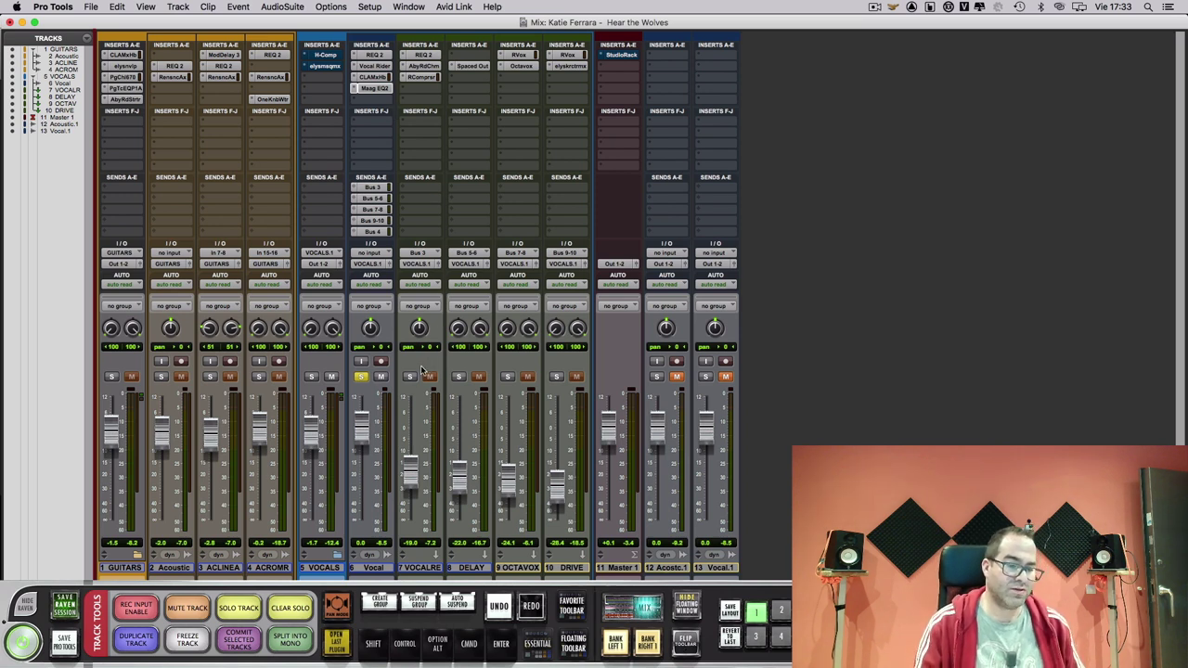
- Check the session timeline in the Edit window and solo the VOCALRE reverb return together with Vocal in the mixer
key(super+equal)
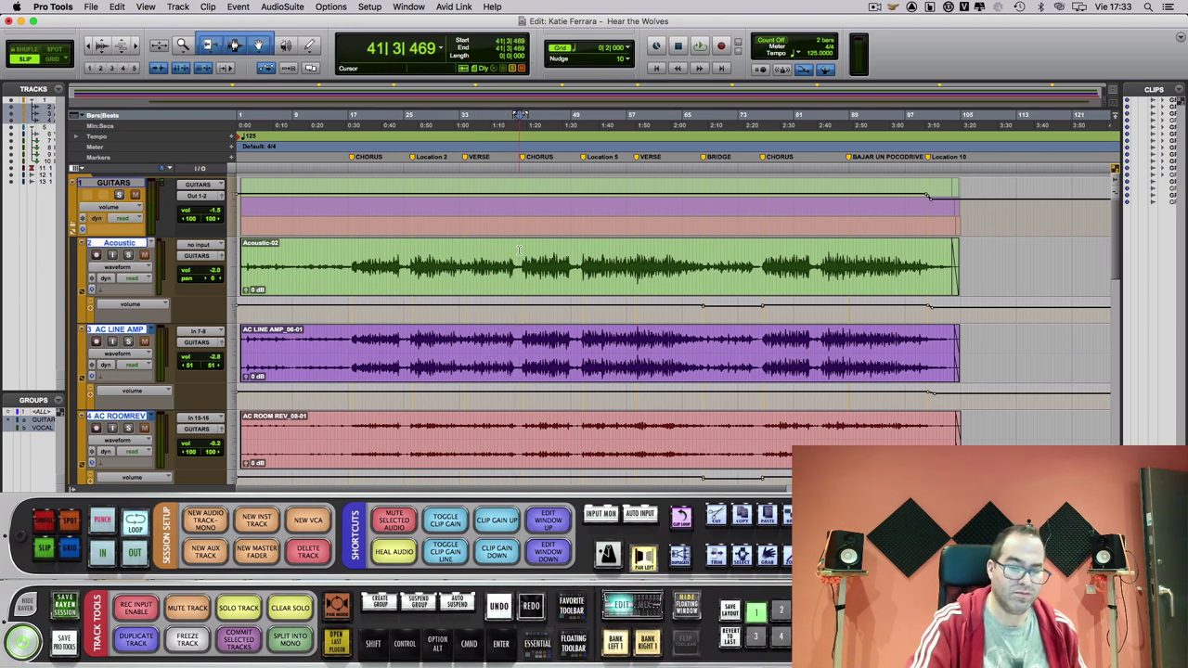
key(super+equal)
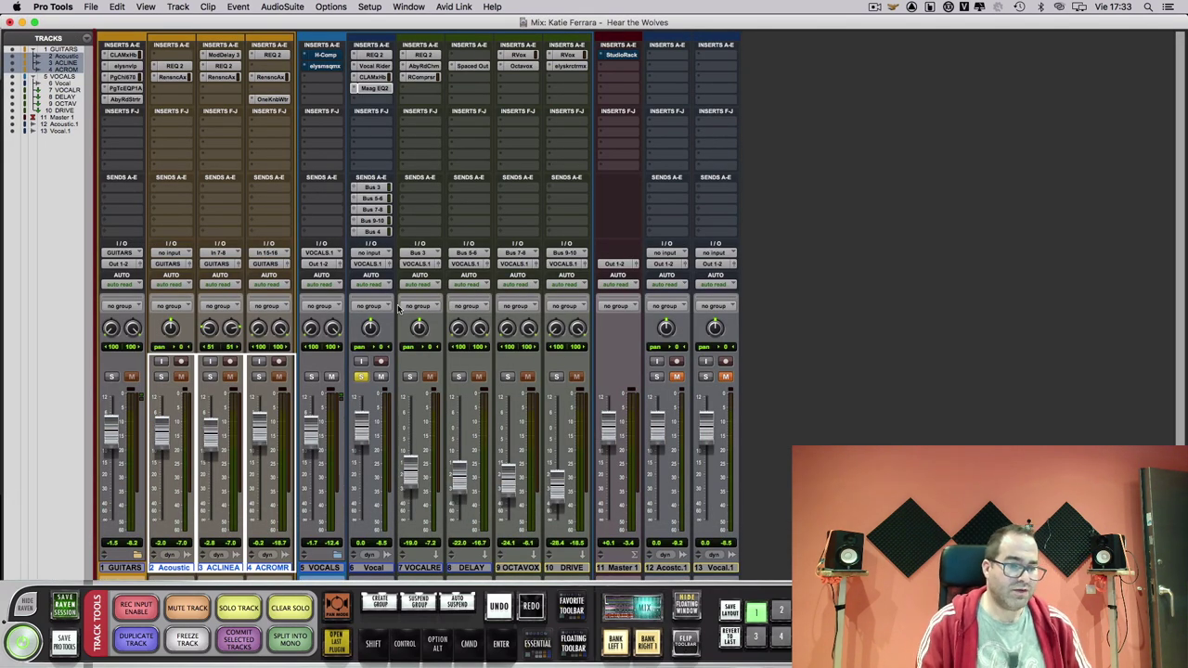
click(410, 377)
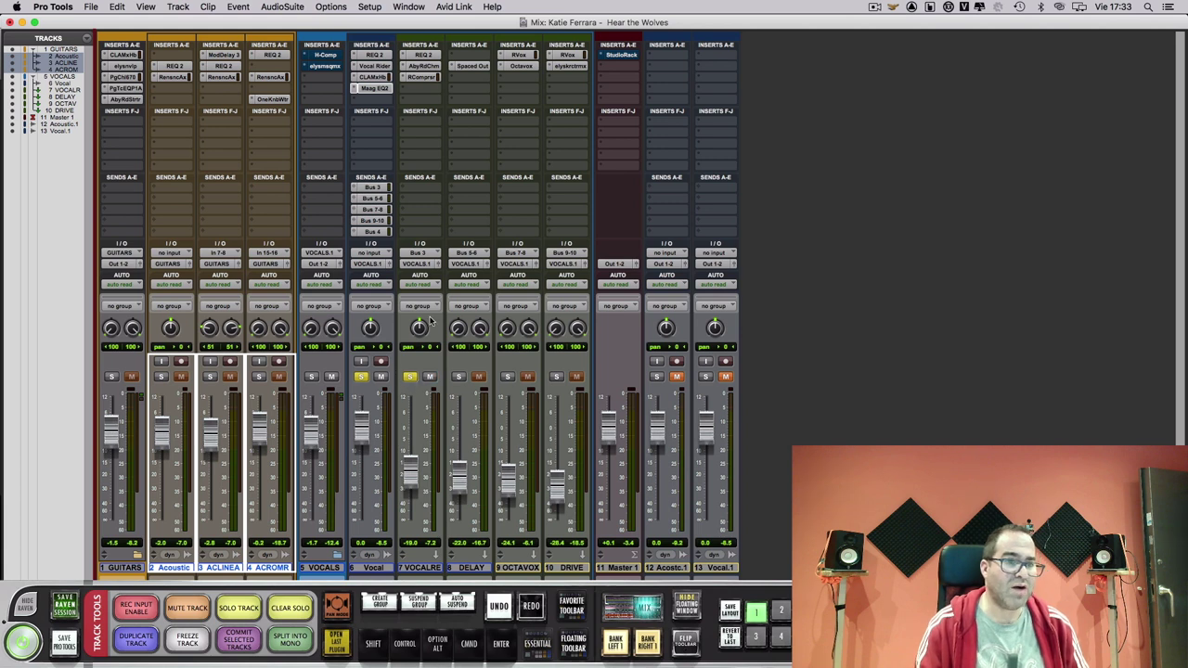
- Examine Abbey Road Chambers and the REQ 2 filter curve on VOCALRE, keeping only the Chambers window open
click(435, 67)
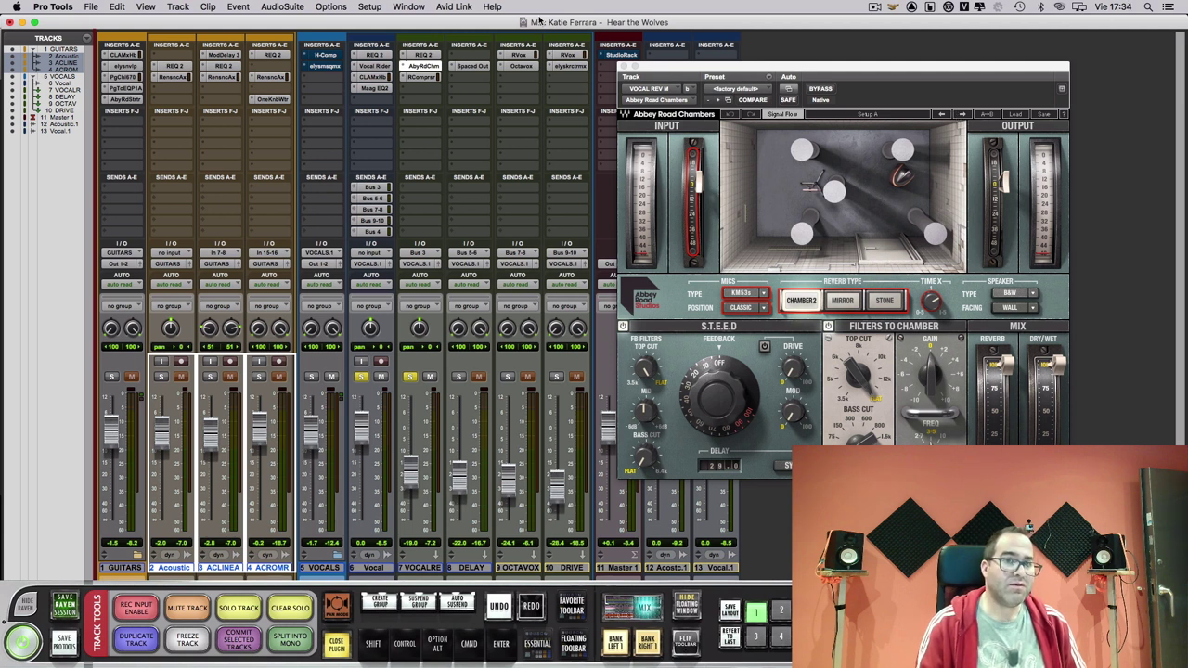
click(425, 55)
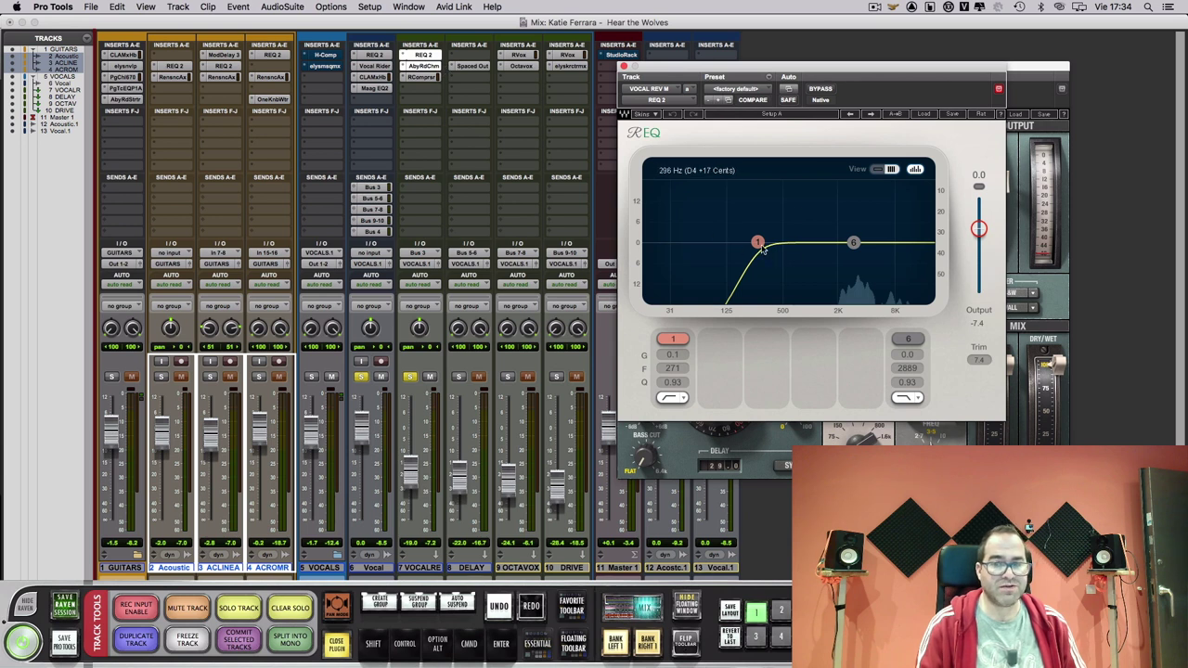
click(623, 66)
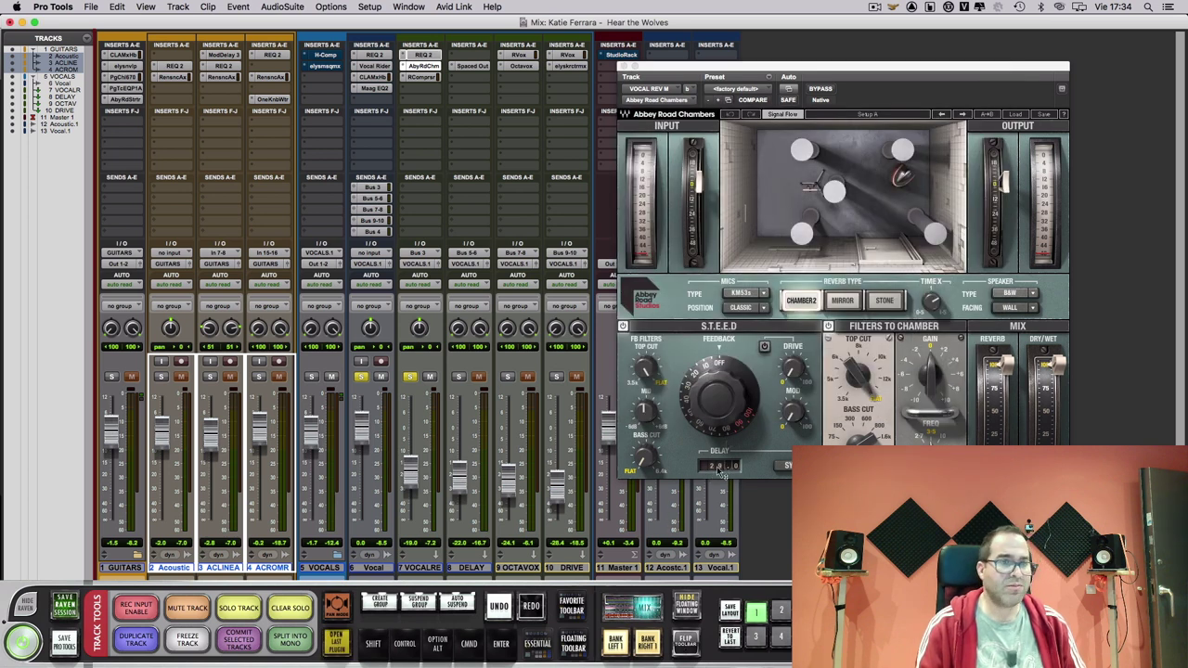
- Open RCompressor on VOCALRE, place its window clear of Abbey Road Chambers and the soloed channels, and start playback
click(422, 78)
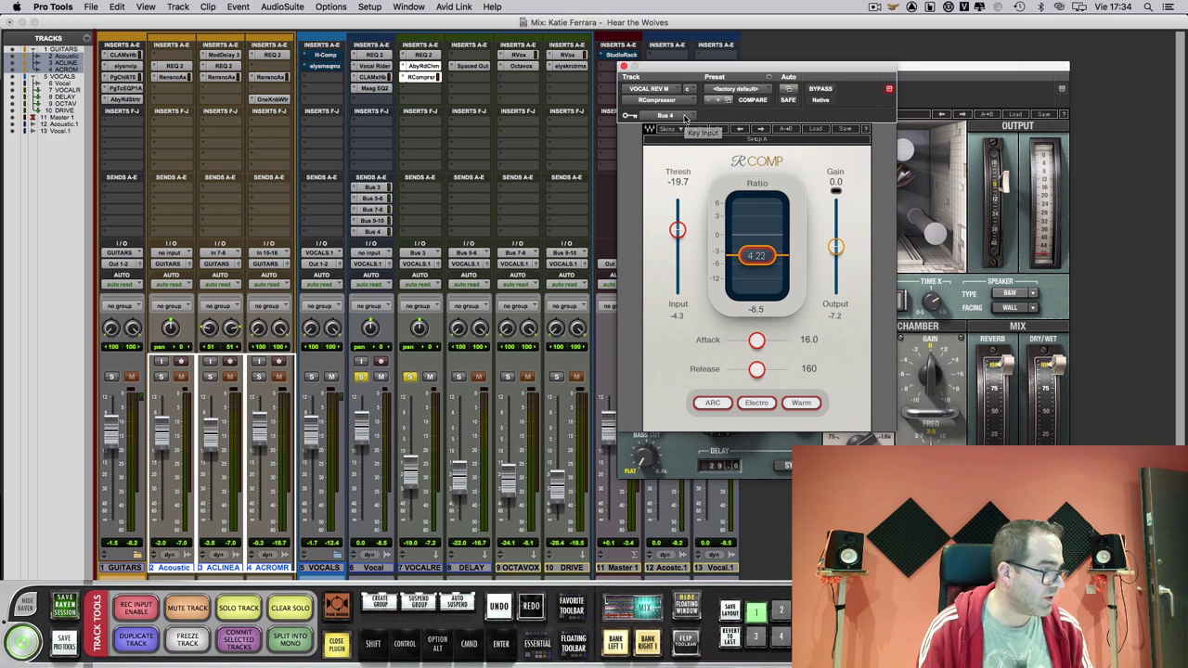
drag(740, 69, 295, 96)
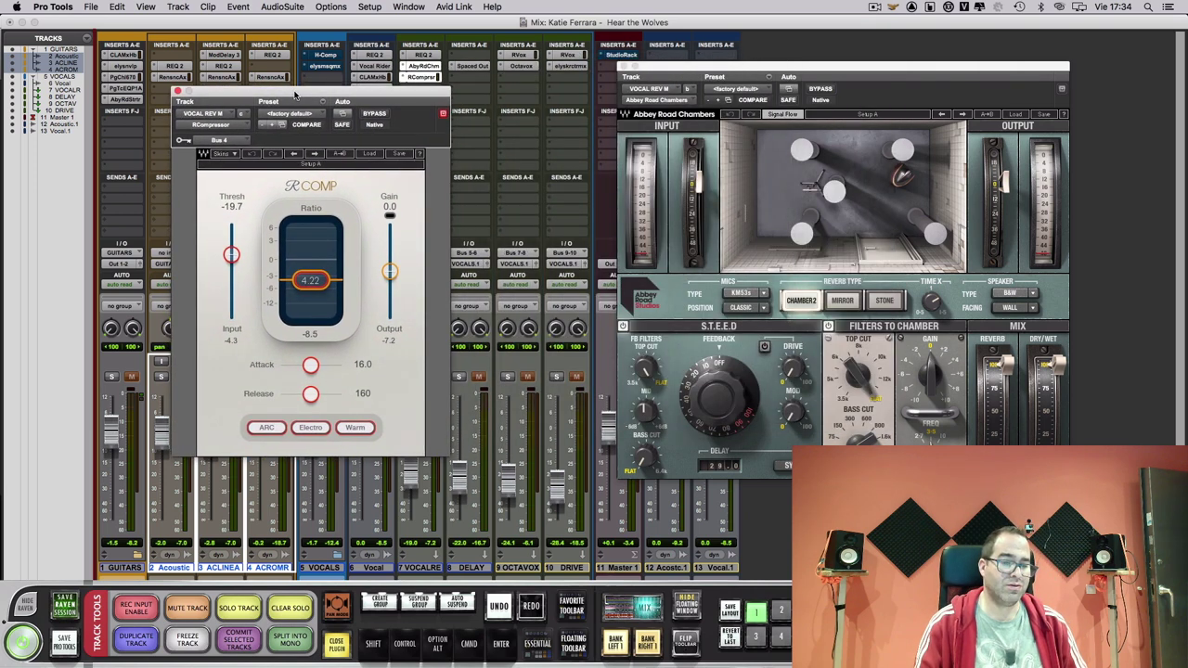
key(space)
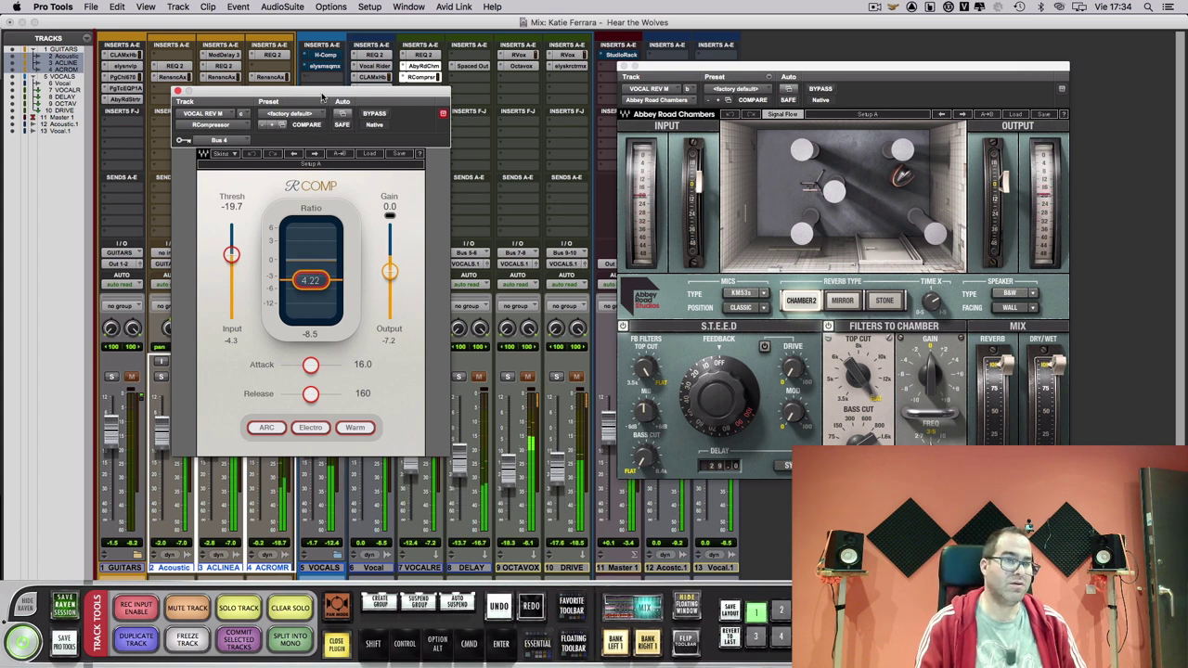
drag(322, 97, 214, 93)
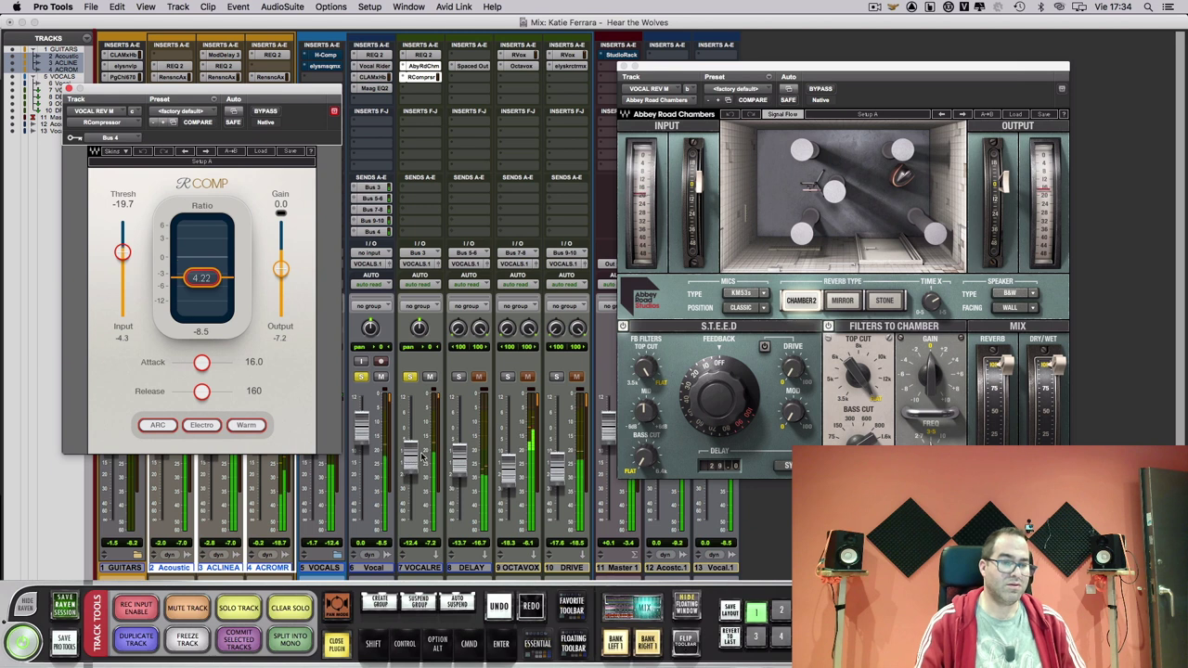
- Compare the vocal with the VOCALRE return muted and unmuted during playback, and close its RCompressor and Abbey Road Chambers windows
click(430, 377)
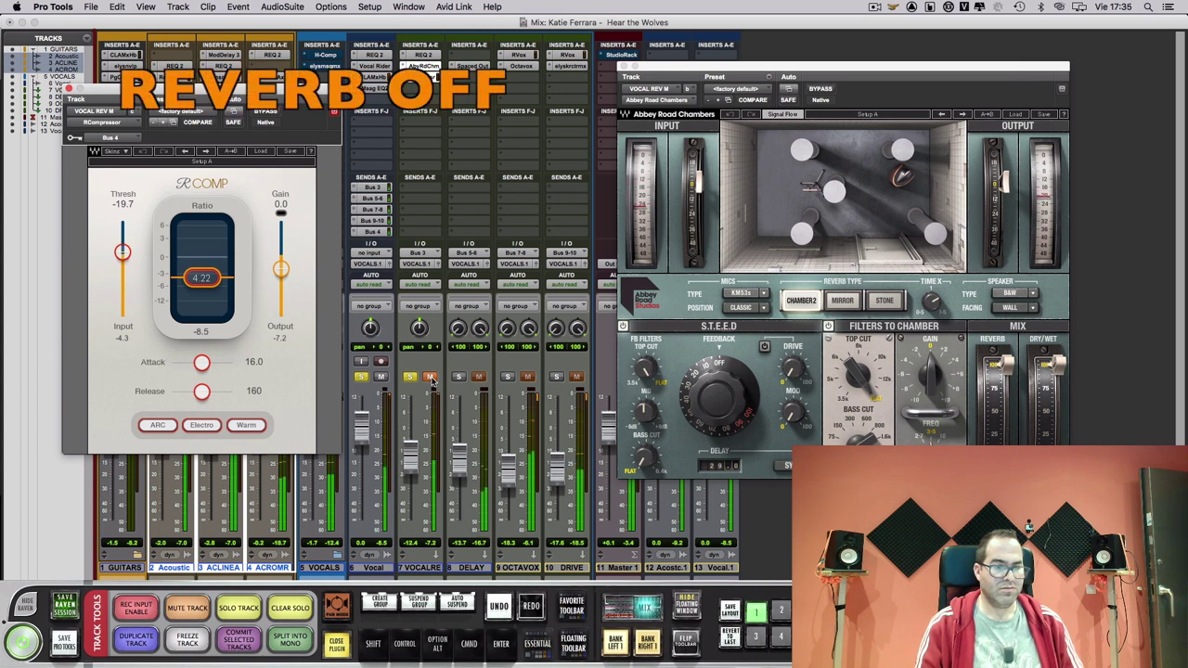
click(431, 377)
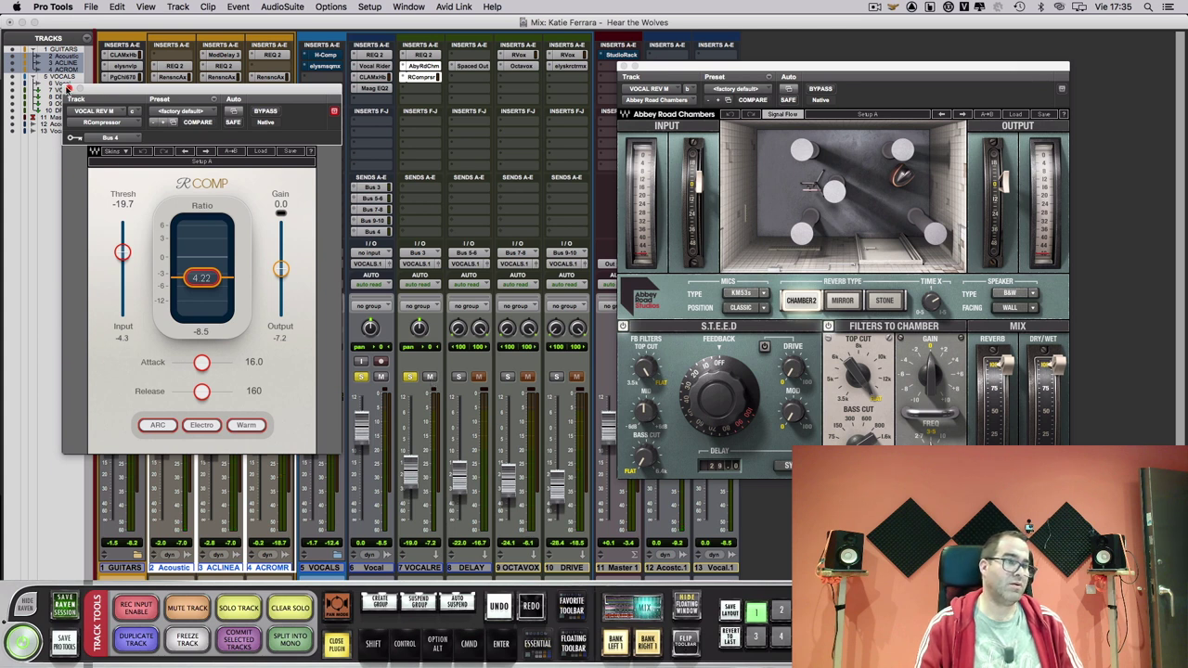
click(68, 88)
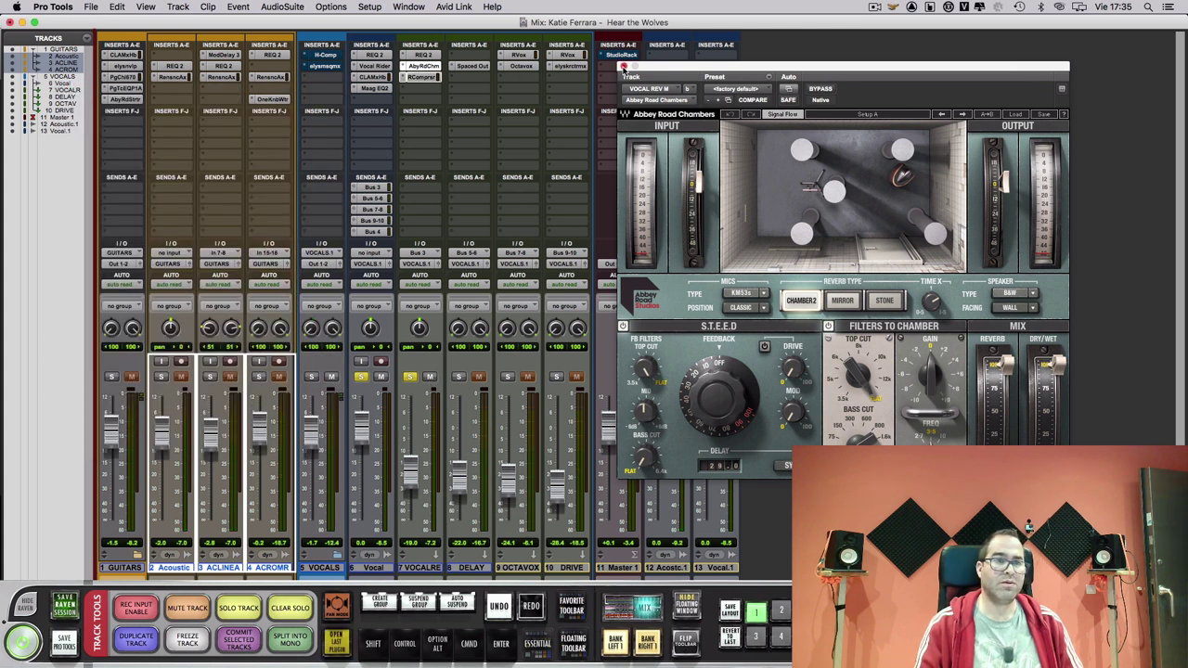
click(623, 67)
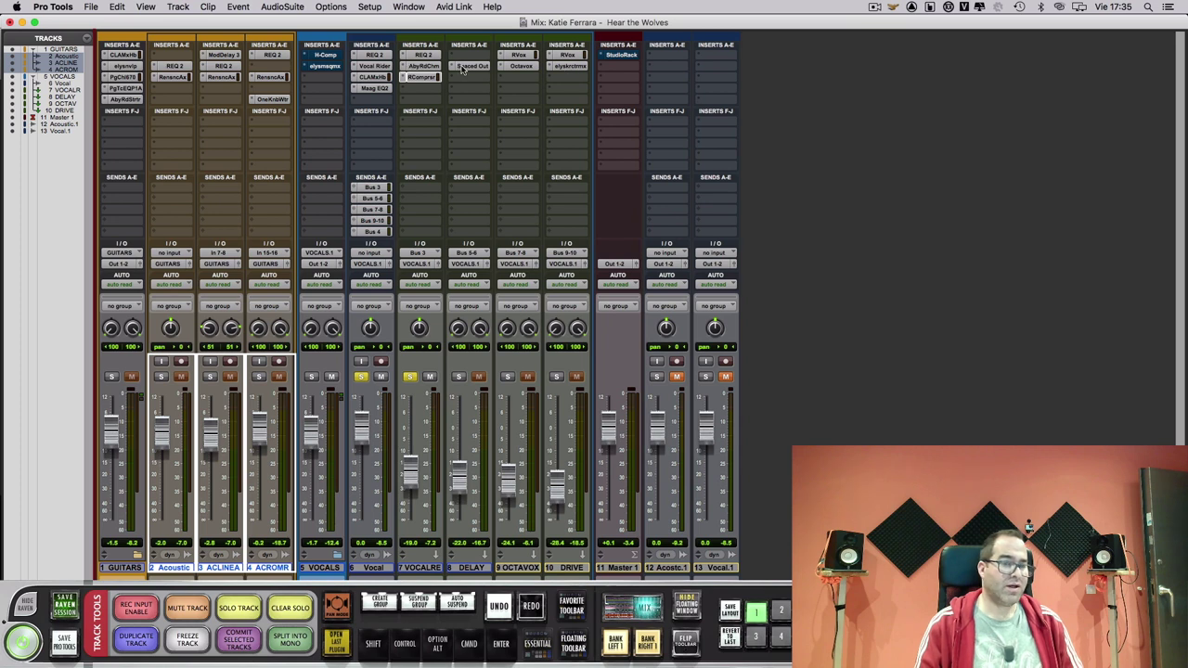
- Solo the DELAY return, examine its Spaced Out plug-in and compare the return muted and unmuted, leaving it unmuted with the plug-in closed
click(463, 67)
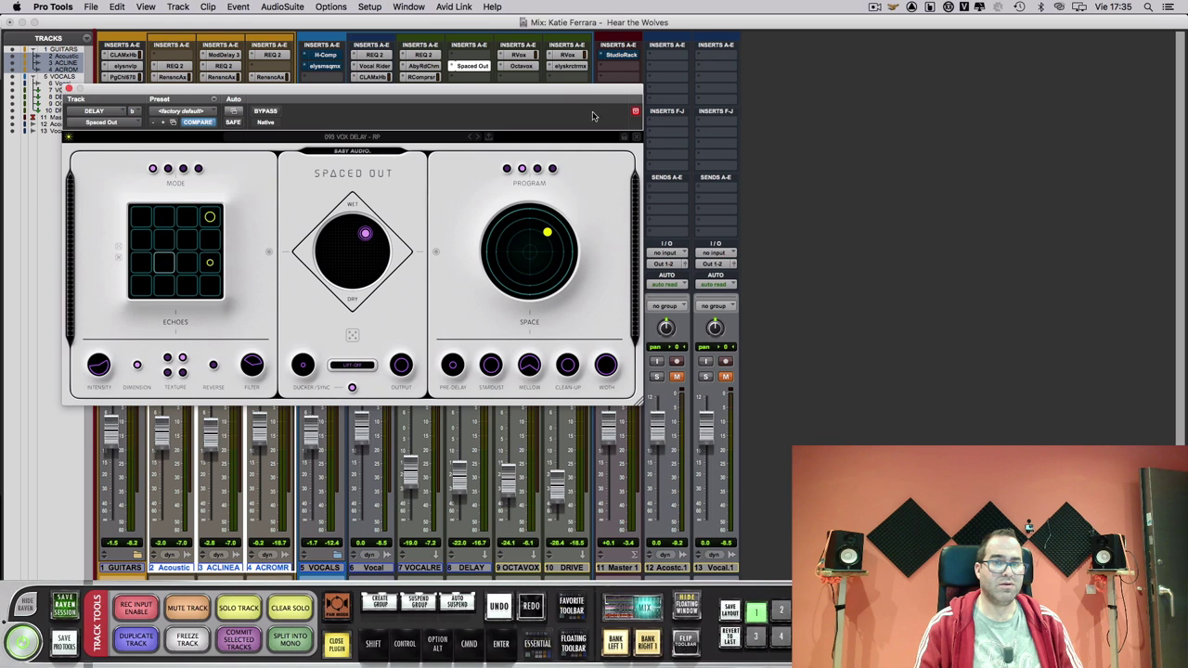
drag(542, 92, 957, 39)
click(460, 377)
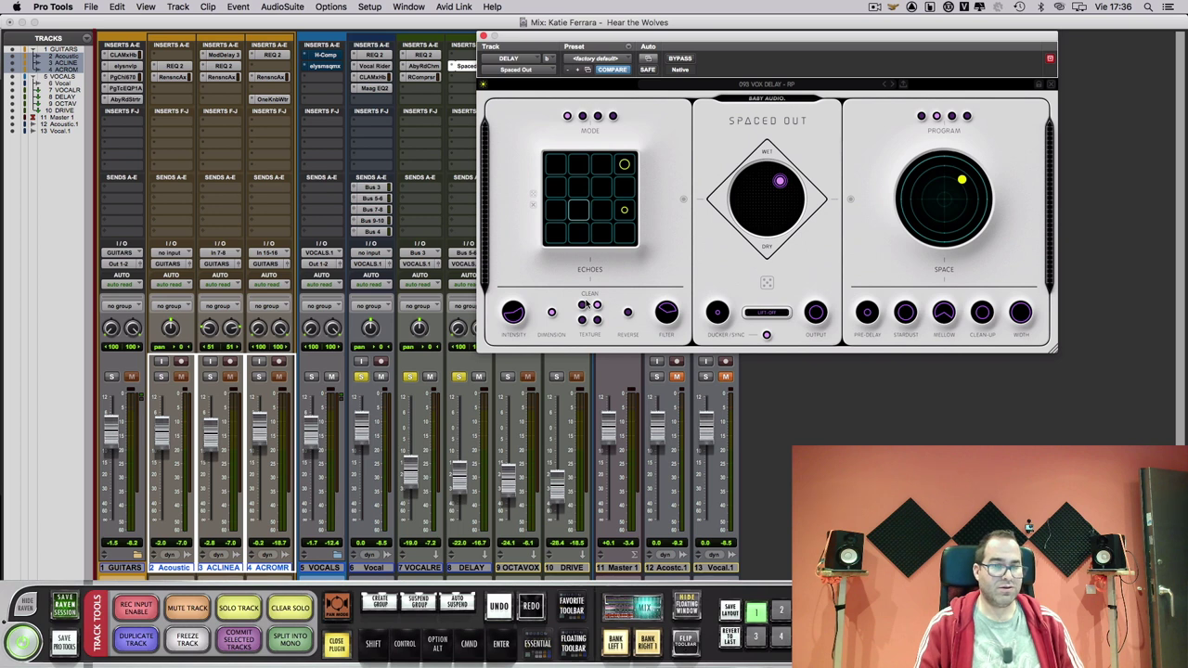
click(478, 377)
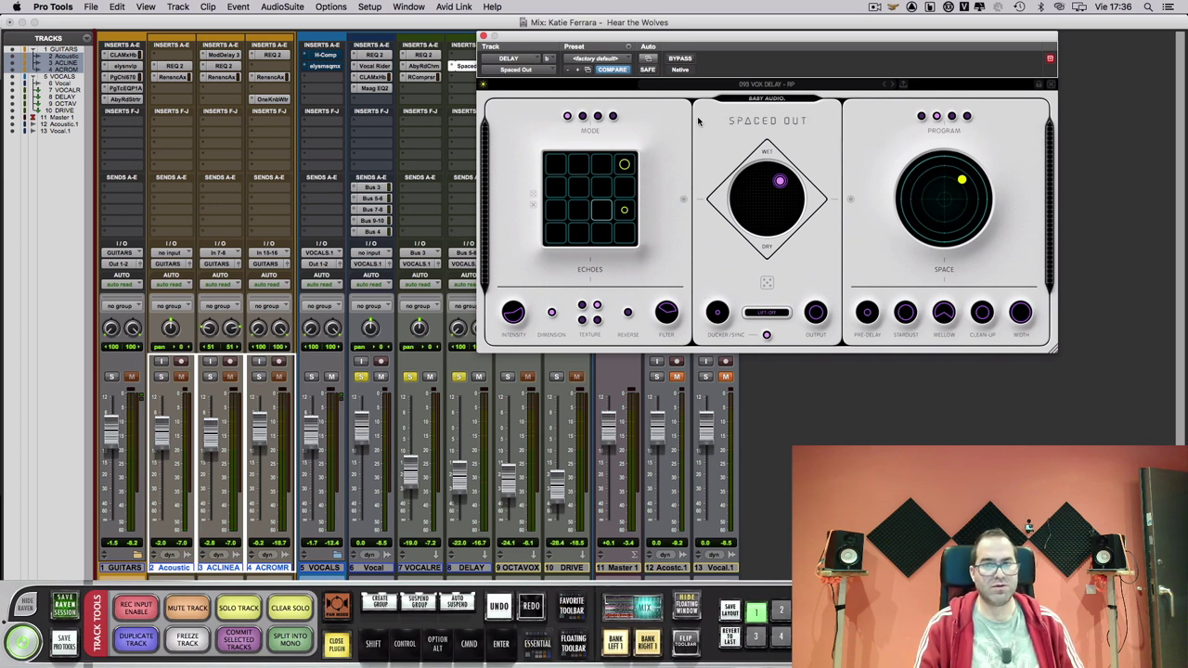
click(483, 36)
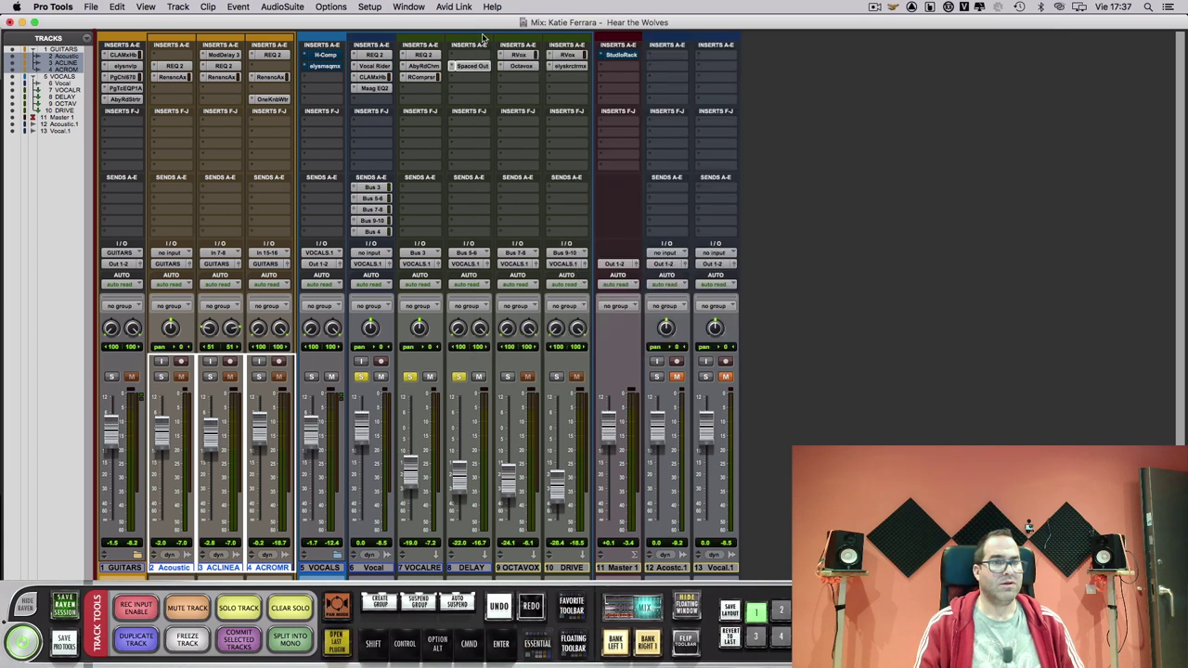
- Solo the OCTAVOX return and examine its Octavox and RVox settings, leaving the Octavox window open clear of the soloed channels
click(505, 377)
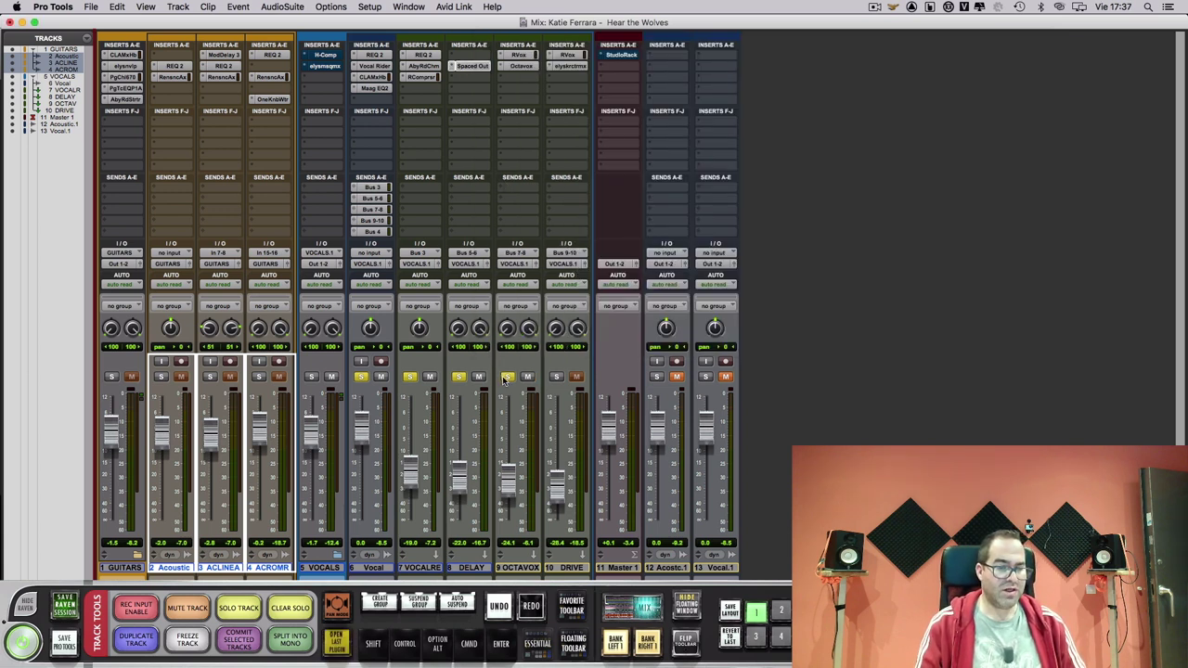
click(523, 67)
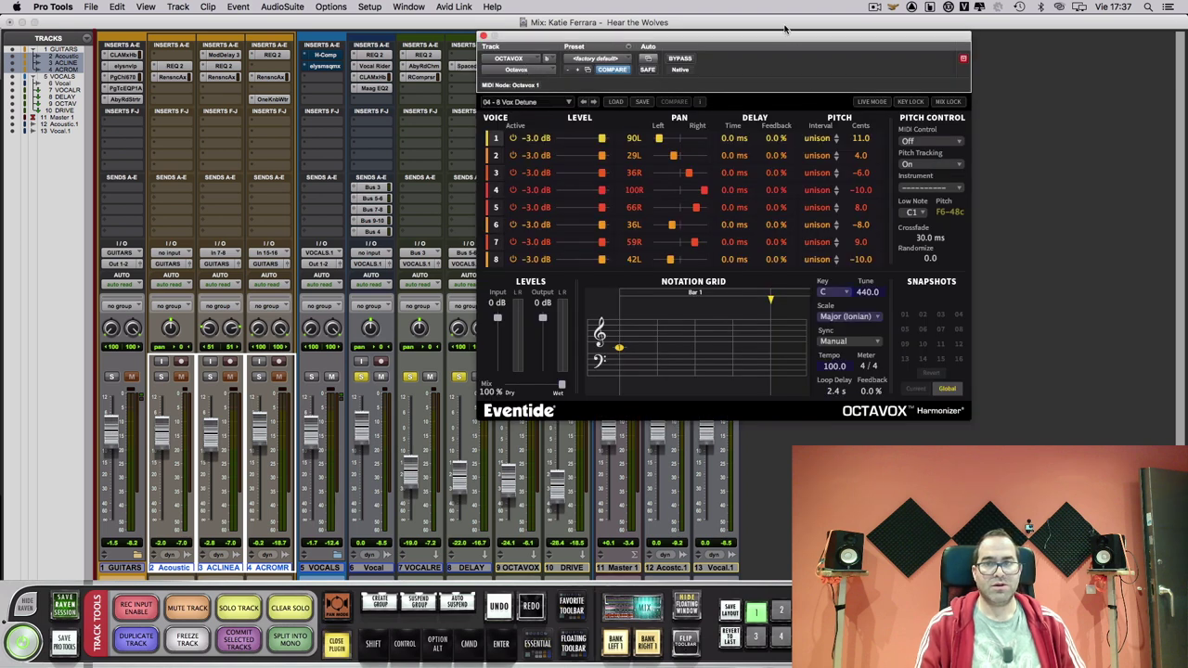
drag(785, 38, 884, 79)
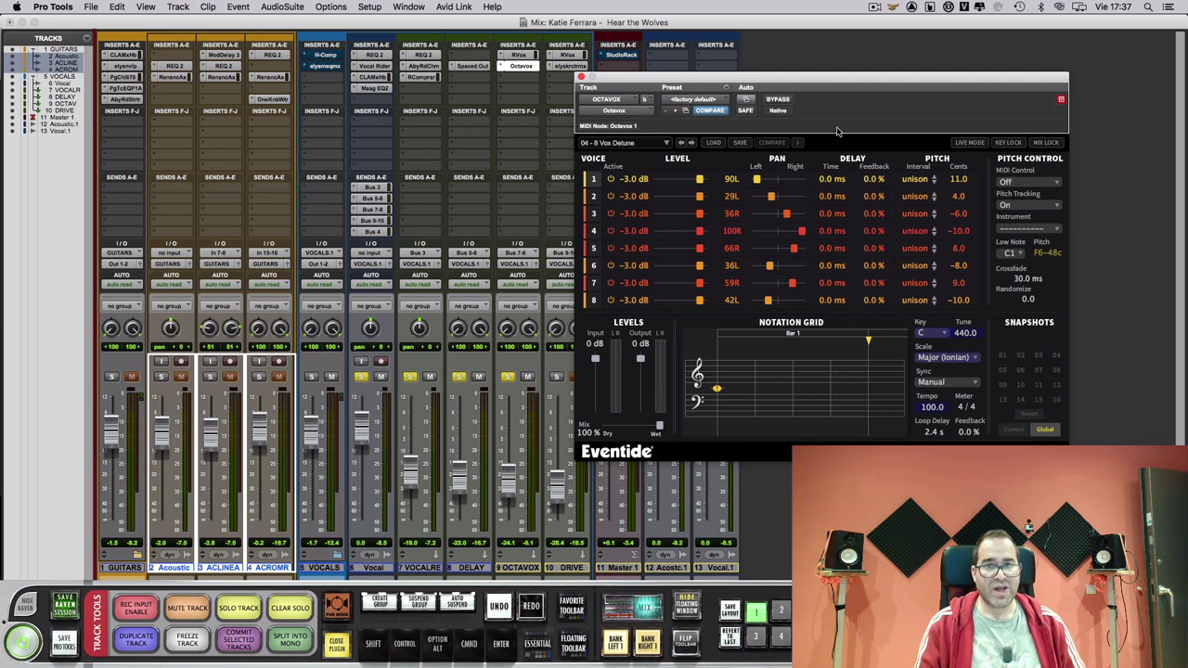
drag(822, 77, 860, 81)
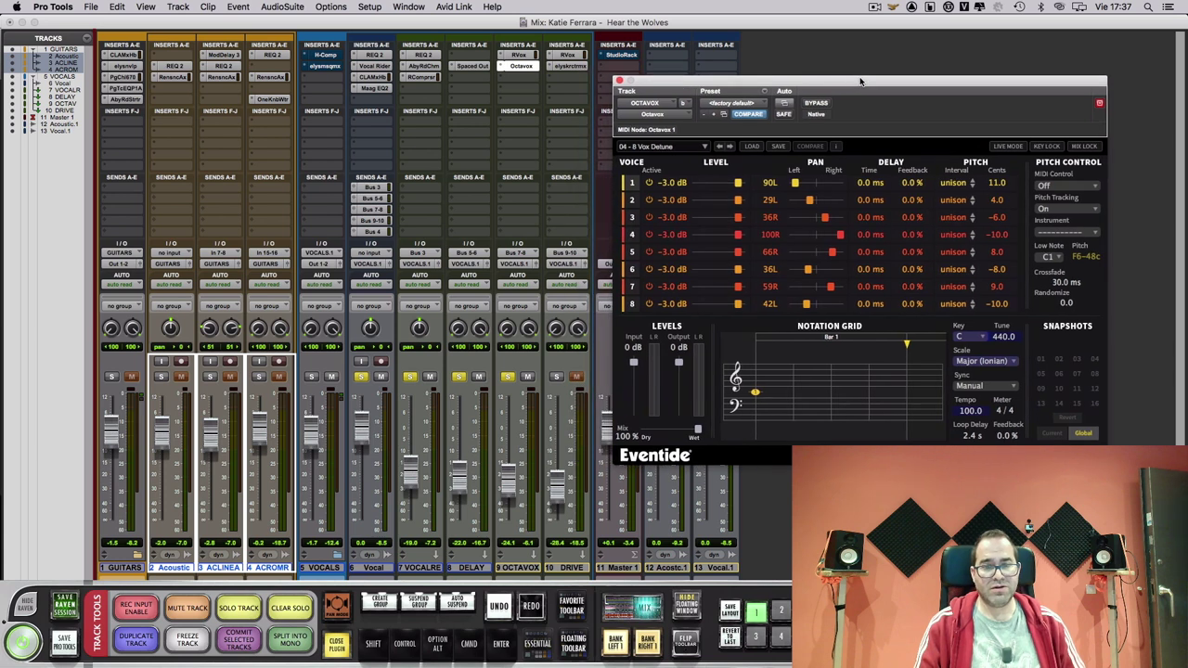
click(529, 55)
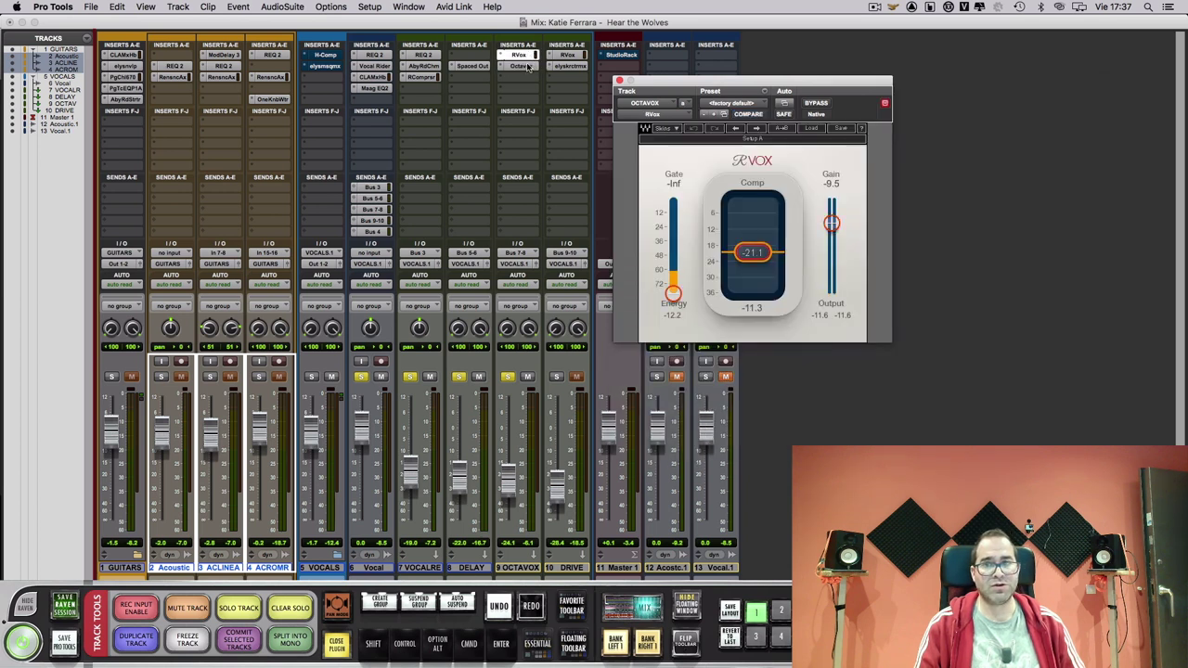
click(528, 66)
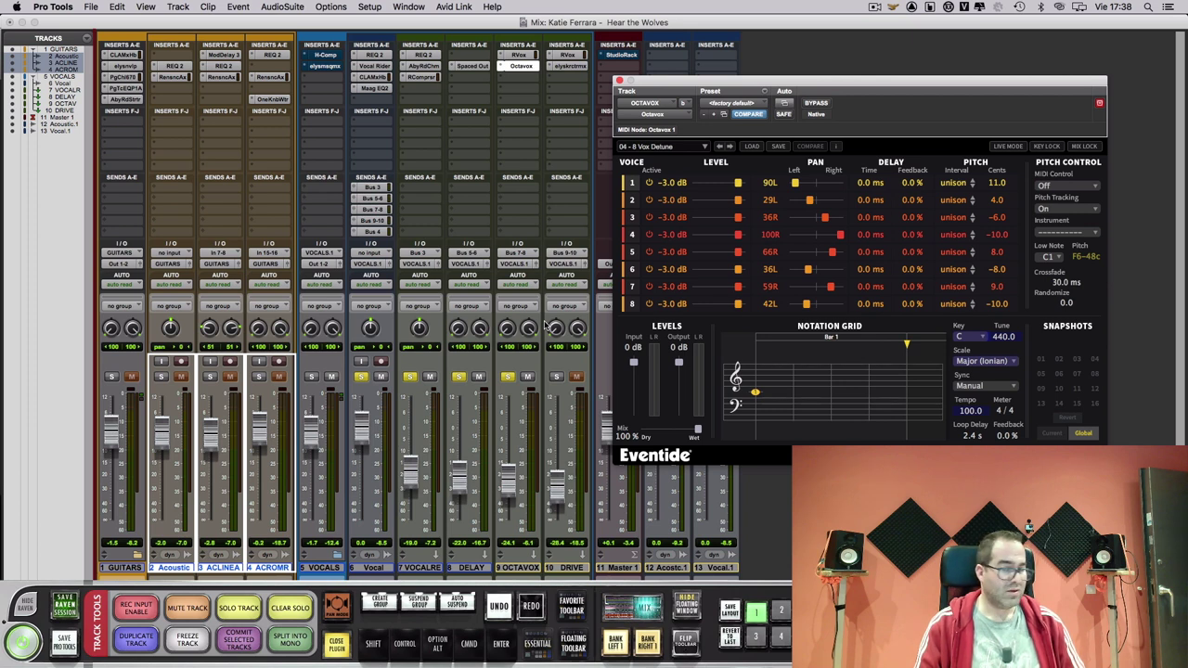
- Play the vocal and compare the OCTAVOX return muted and unmuted, leaving it unmuted with the Octavox window closed
key(space)
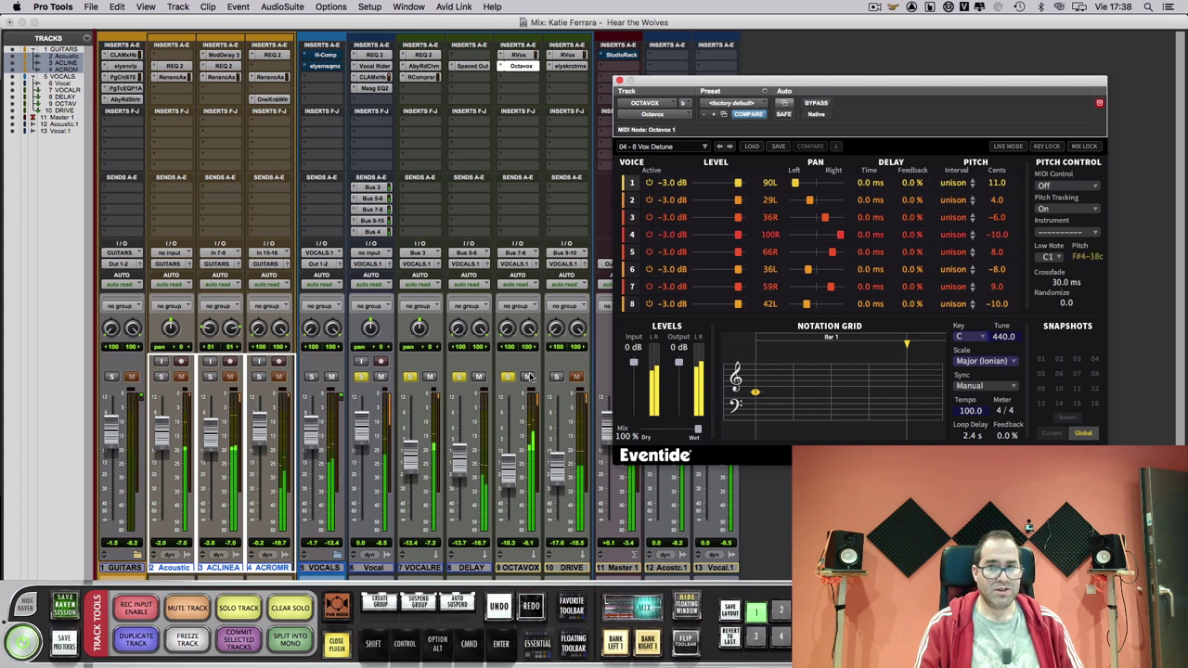
click(527, 375)
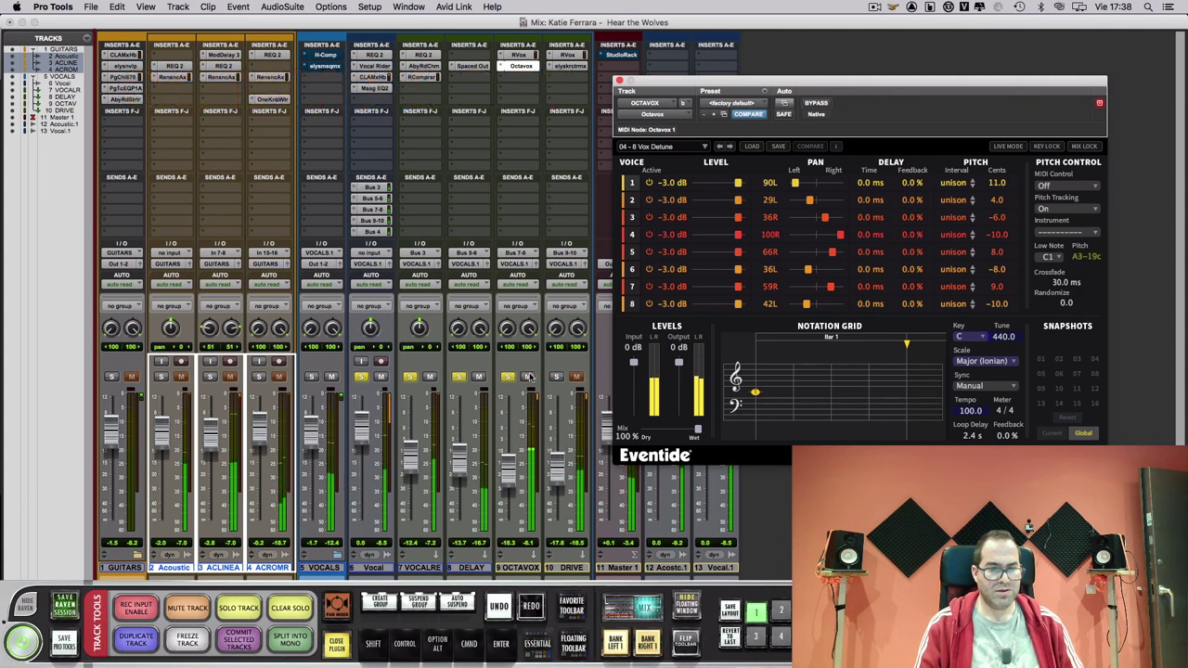
click(619, 82)
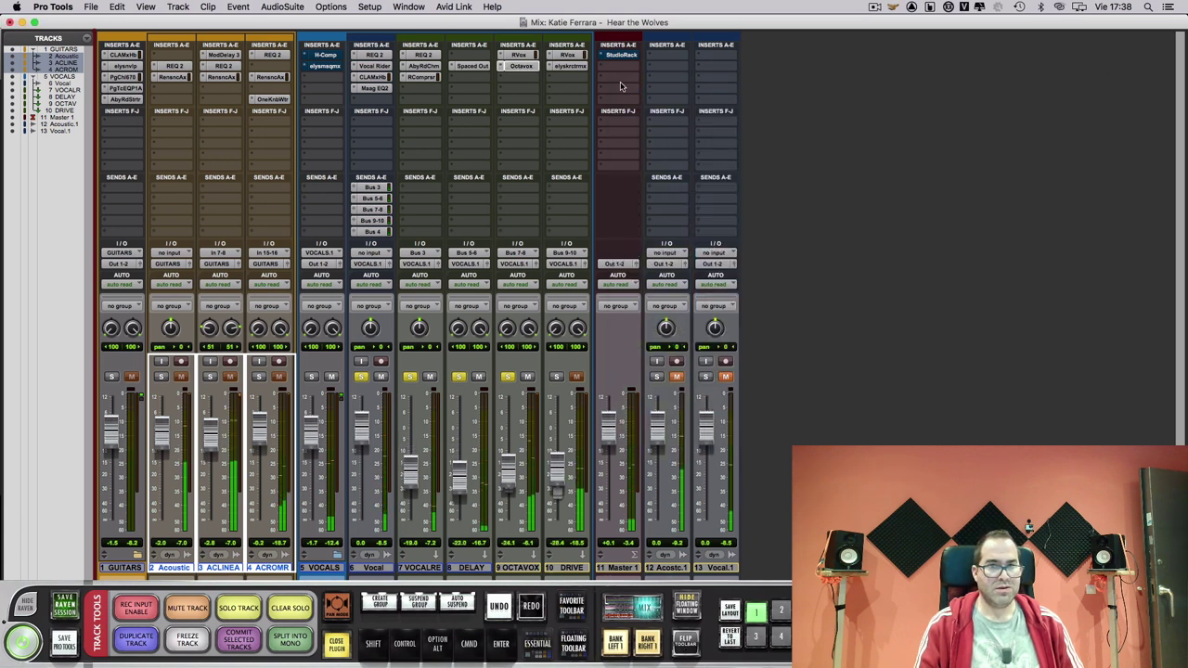
- Solo the DRIVE return, open its elysia karacter mix saturator in a clear area of the mixer, and start playback
click(558, 377)
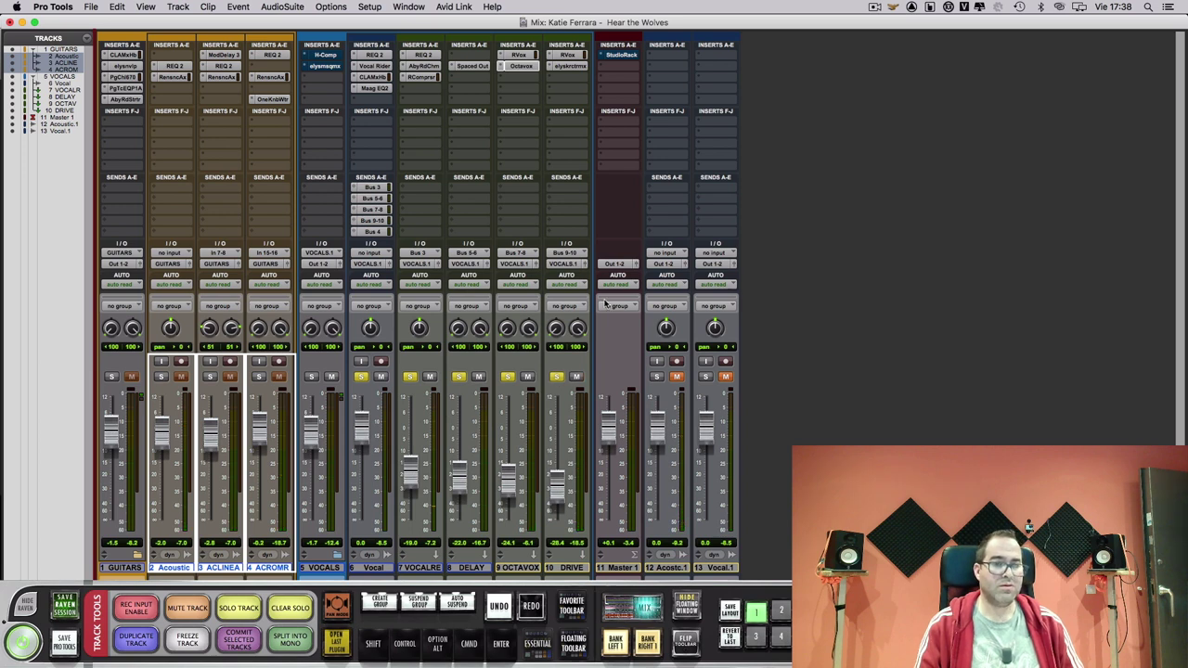
click(570, 67)
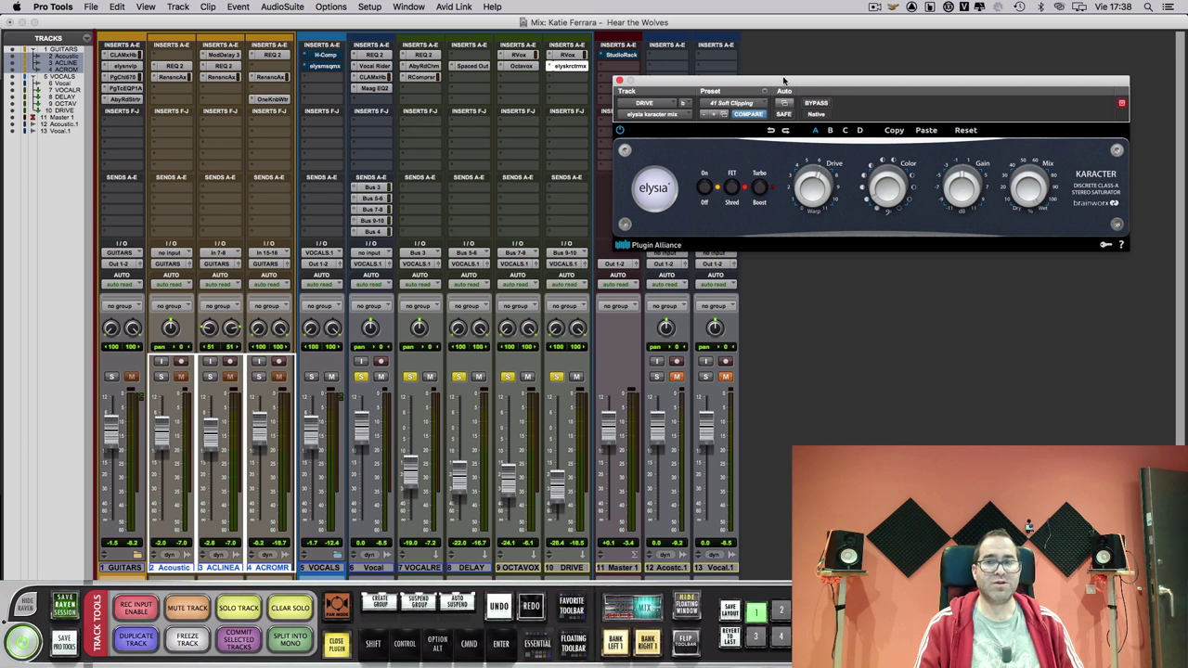
drag(784, 81, 778, 117)
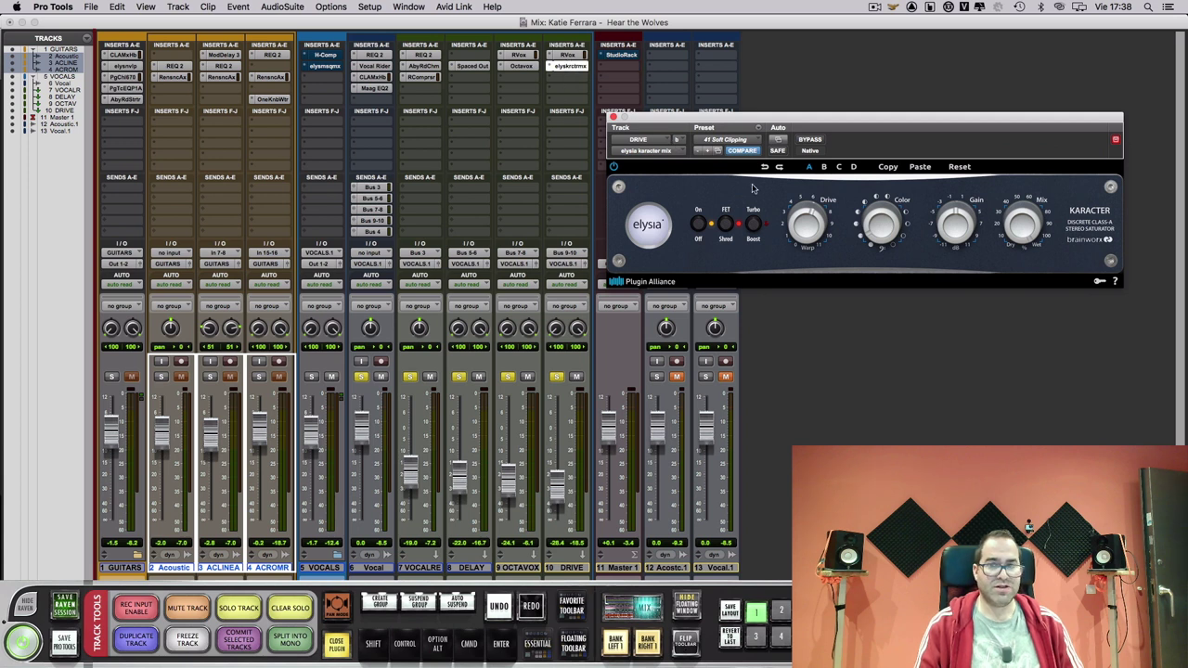
key(space)
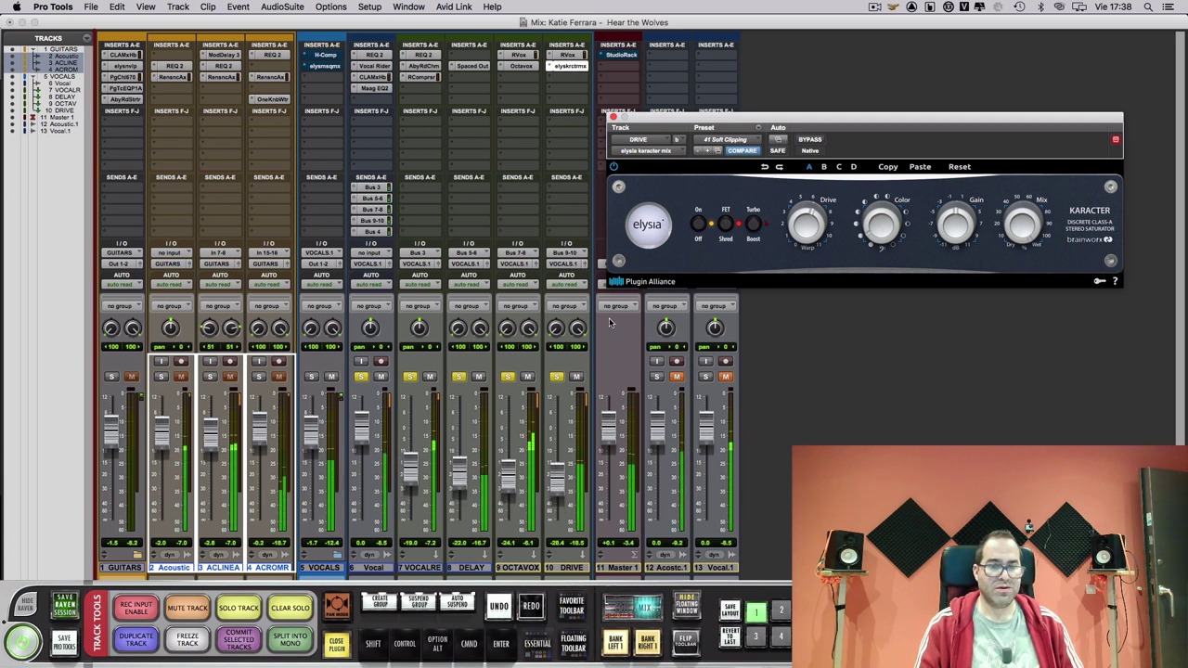
- Compare the DRIVE return muted and unmuted during playback, leave it unmuted and close elysia karacter mix
click(577, 377)
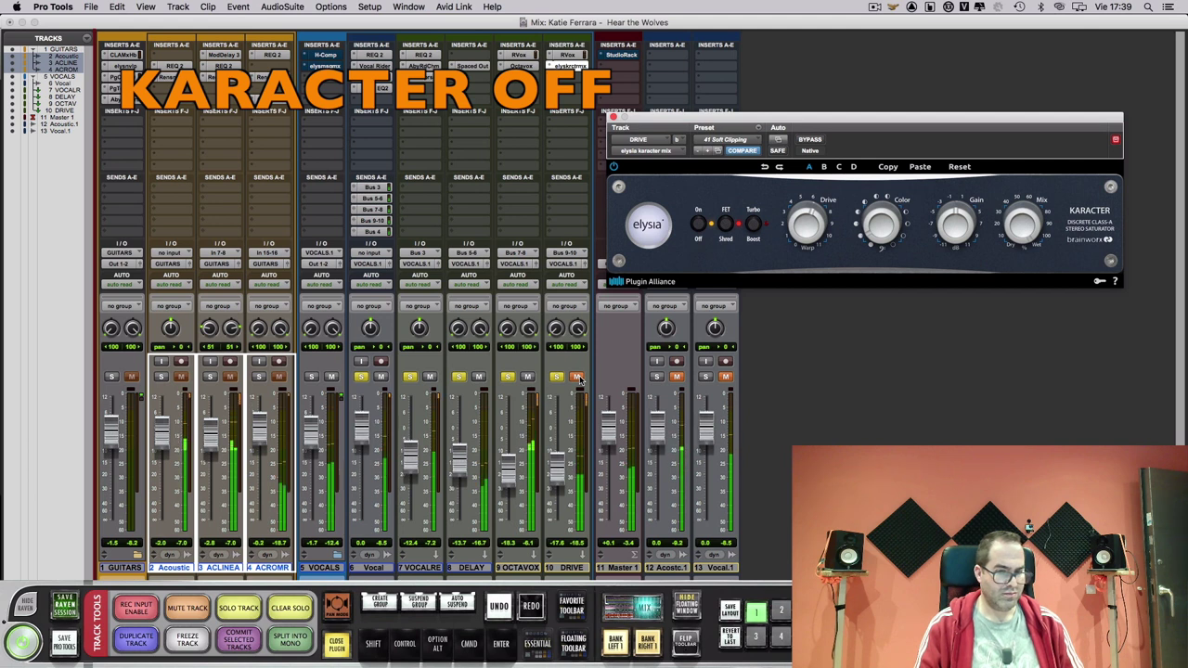
click(576, 376)
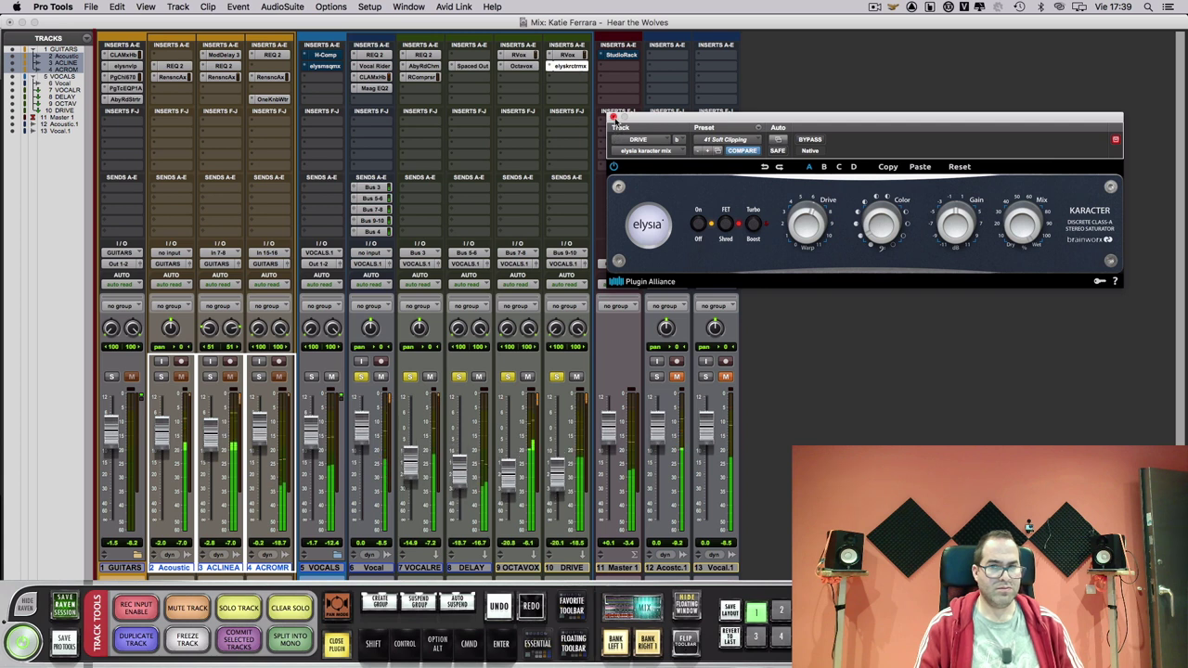
click(613, 118)
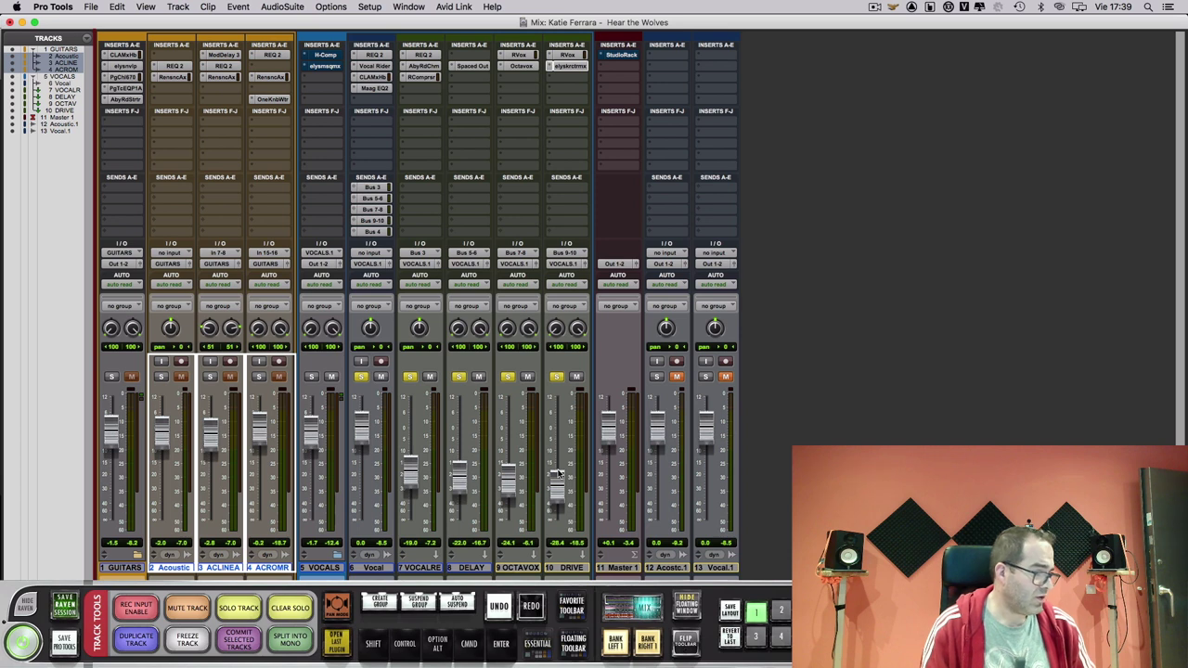
- Replace the solos on Vocal and its effect returns with a solo on the VOCALS bus, and enable that bus's H-Comp
drag(557, 376, 361, 376)
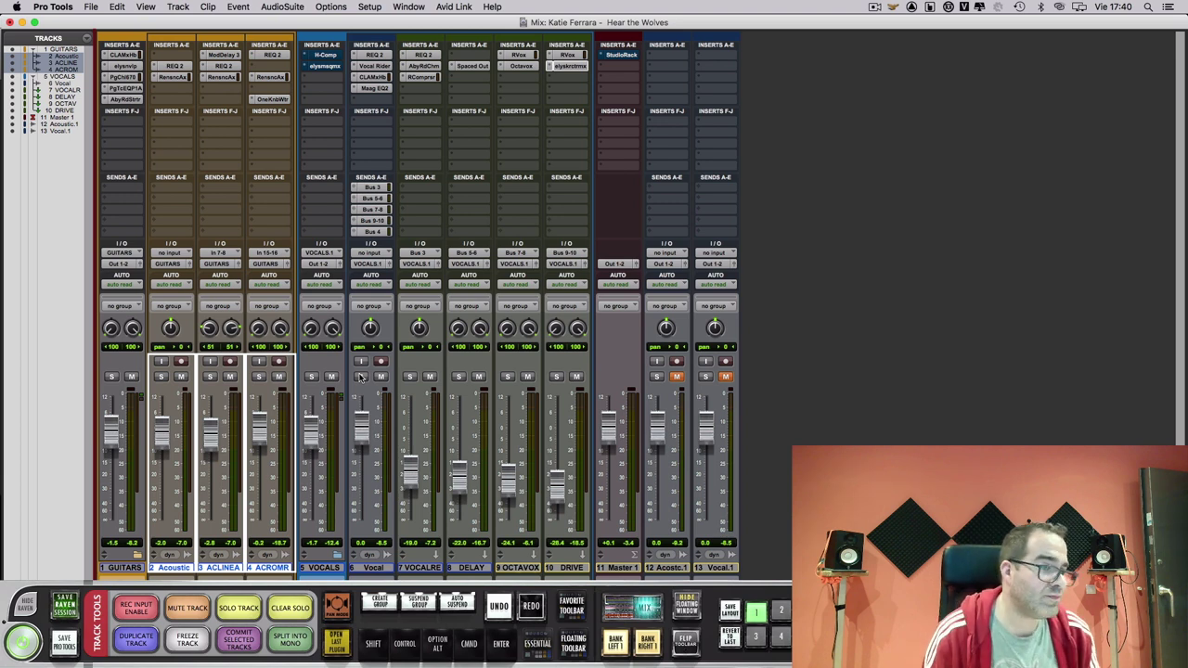
click(324, 56)
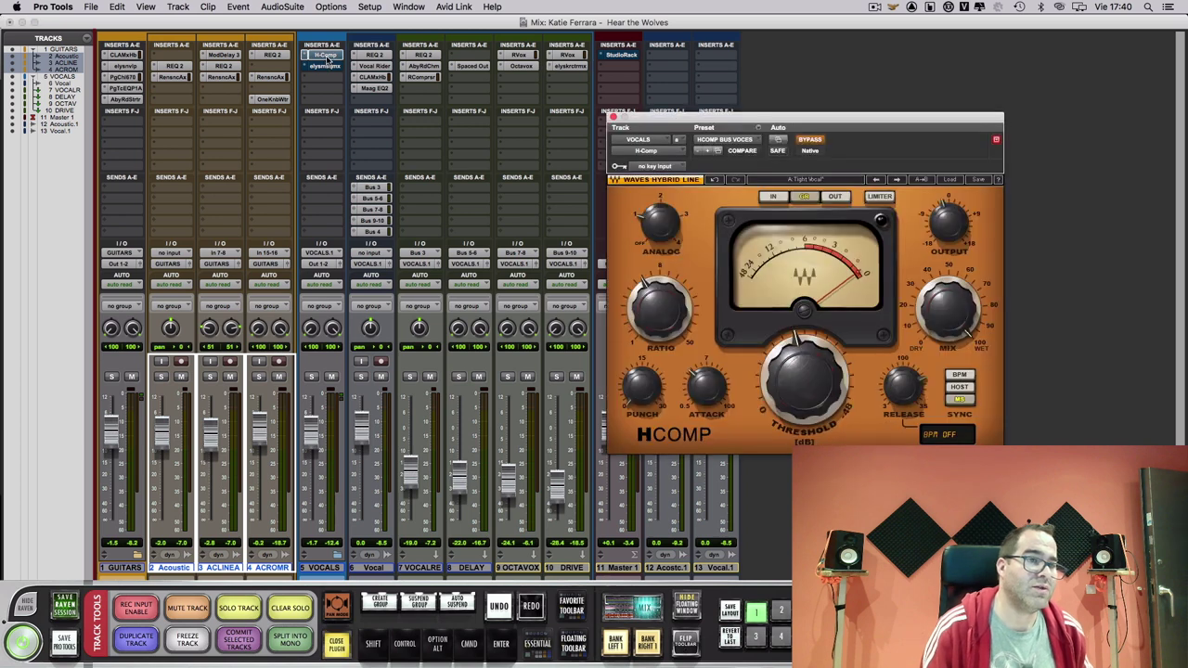
click(813, 140)
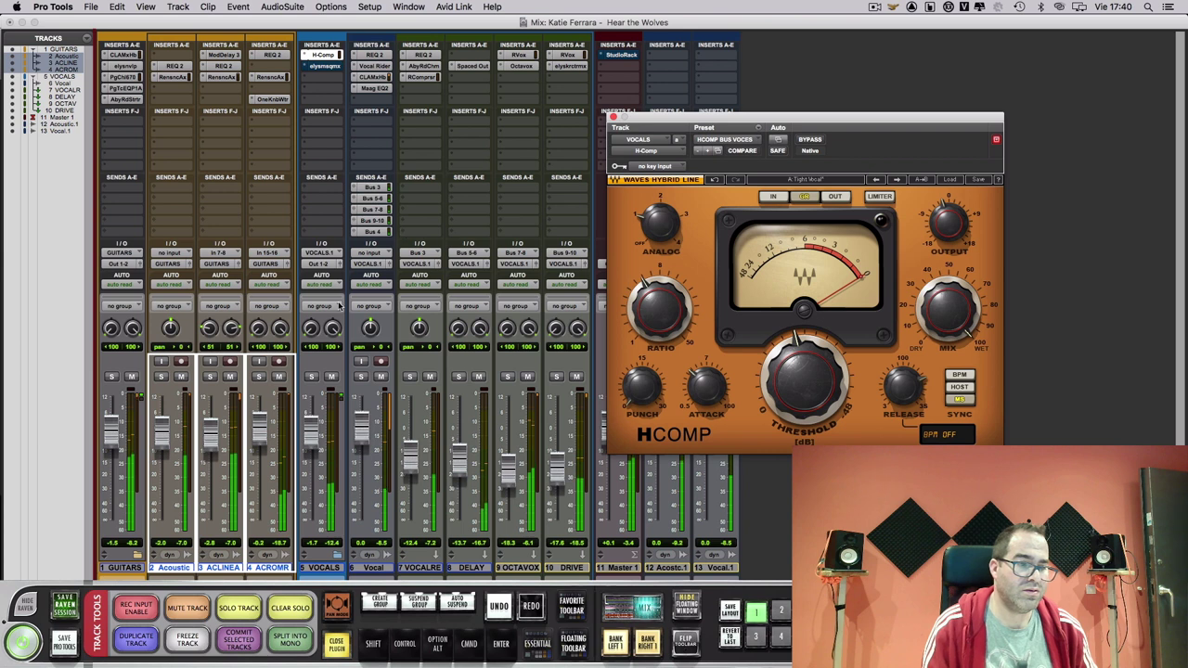
click(312, 376)
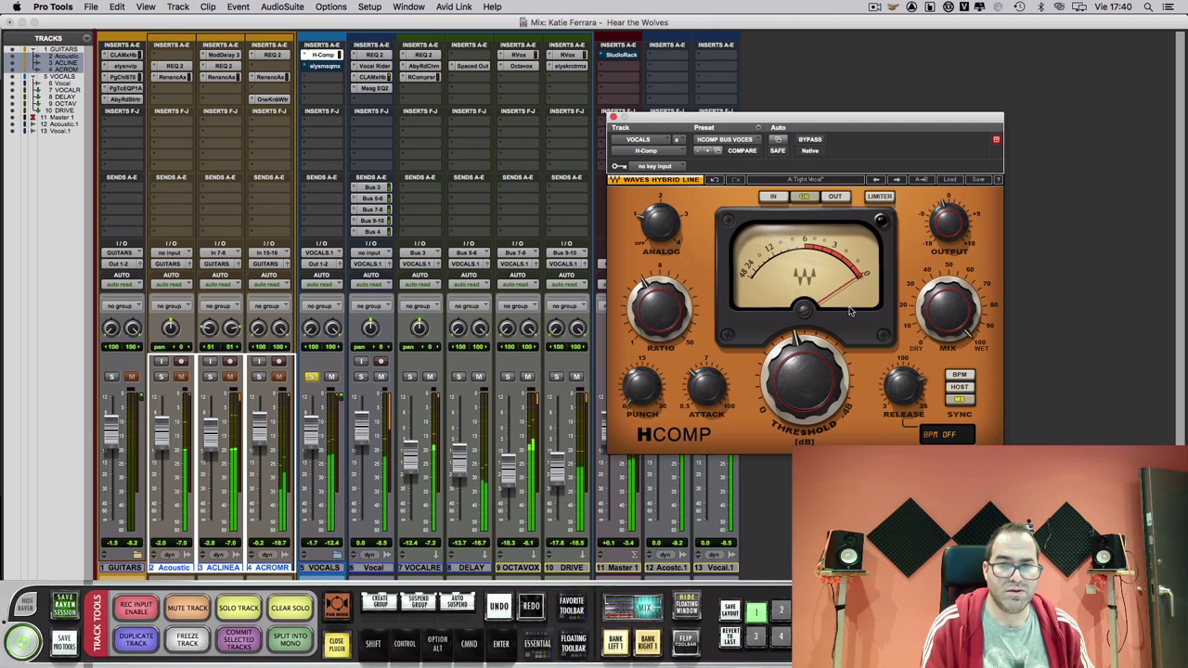
- Compare H-Comp bypassed and active on the VOCALS bus, and close it left active
click(813, 140)
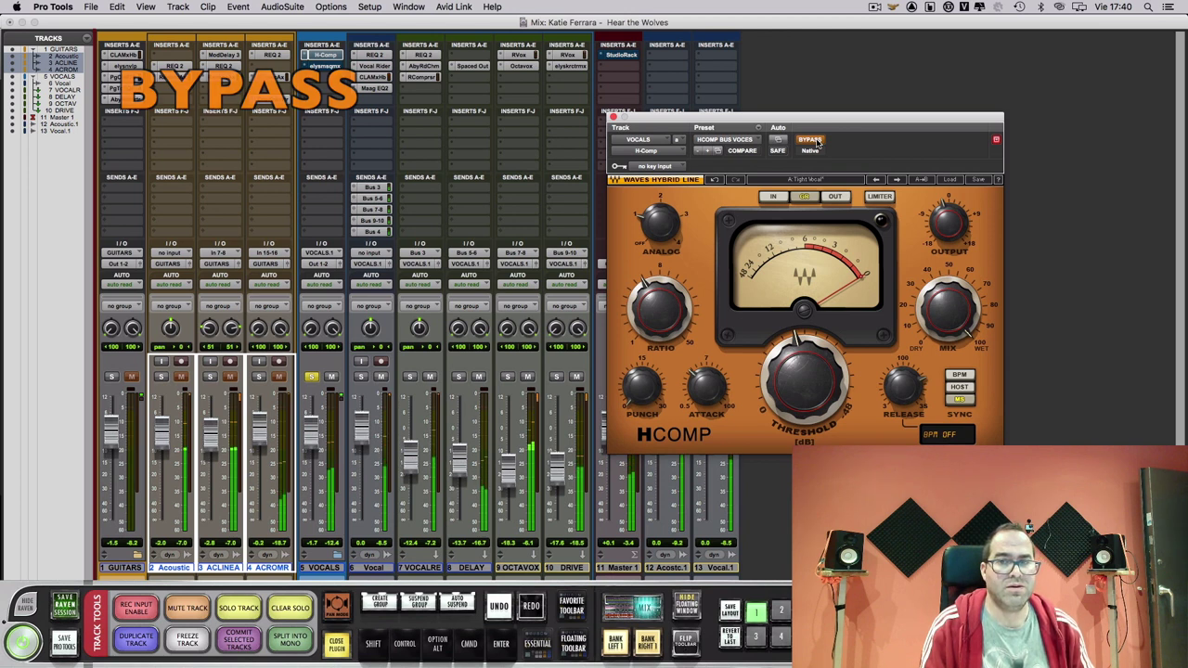
click(813, 140)
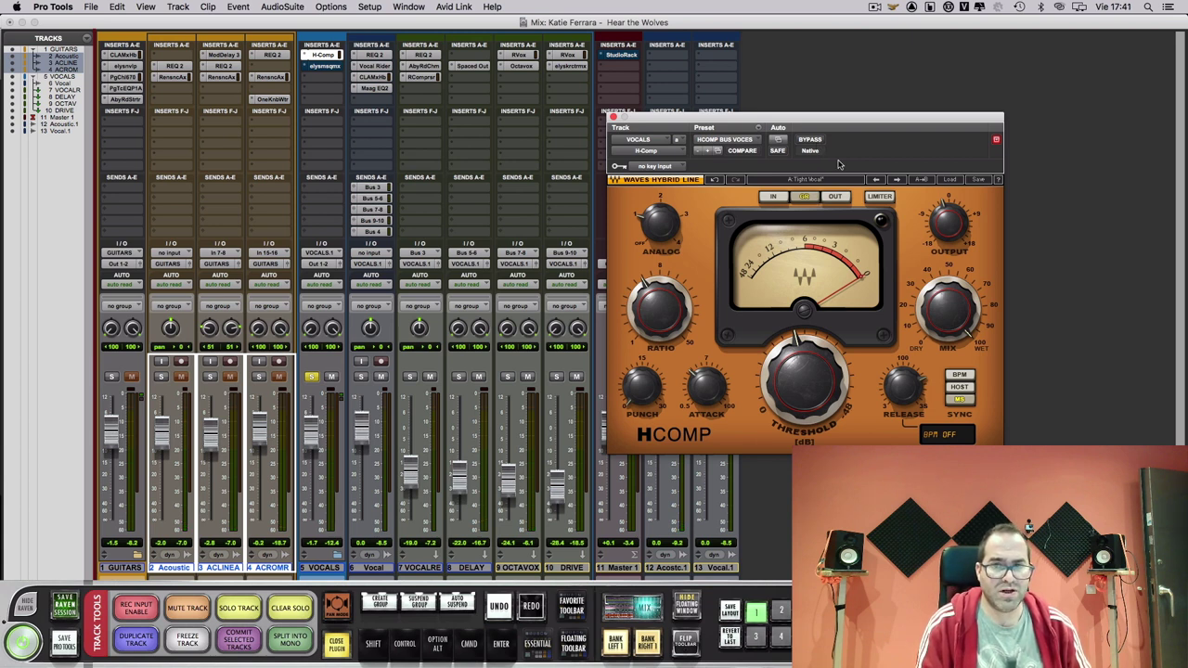
click(612, 118)
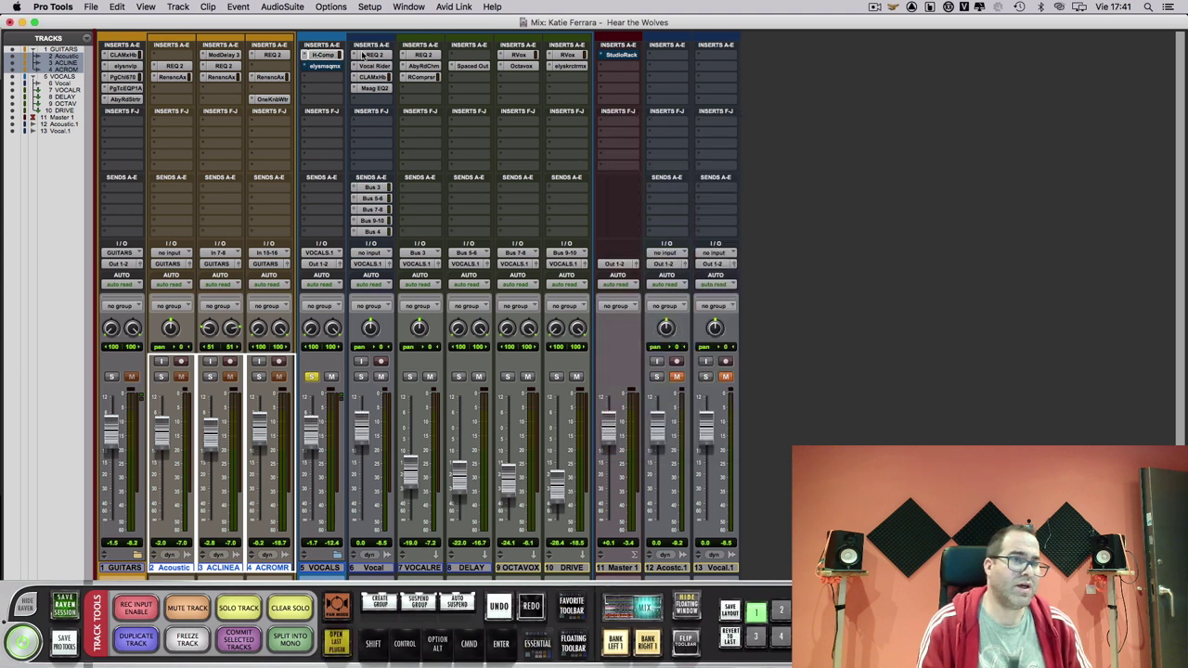
- Enable elysia museq mix on the VOCALS bus, compare it active and bypassed during playback, and close it left active
click(334, 66)
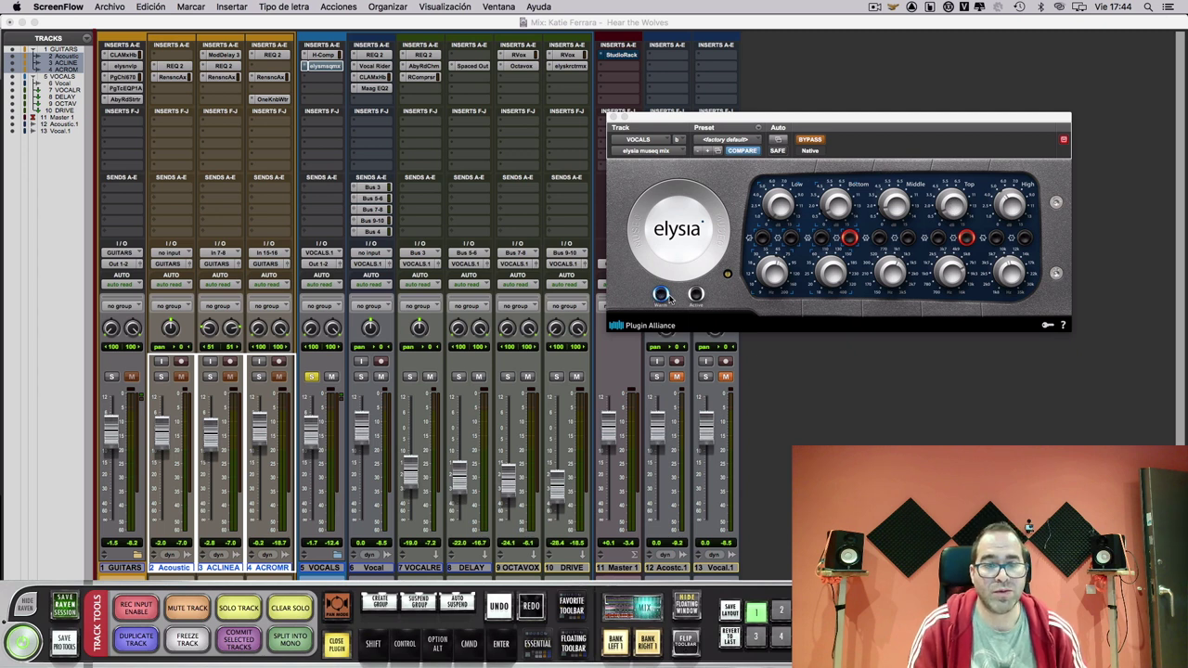
click(810, 139)
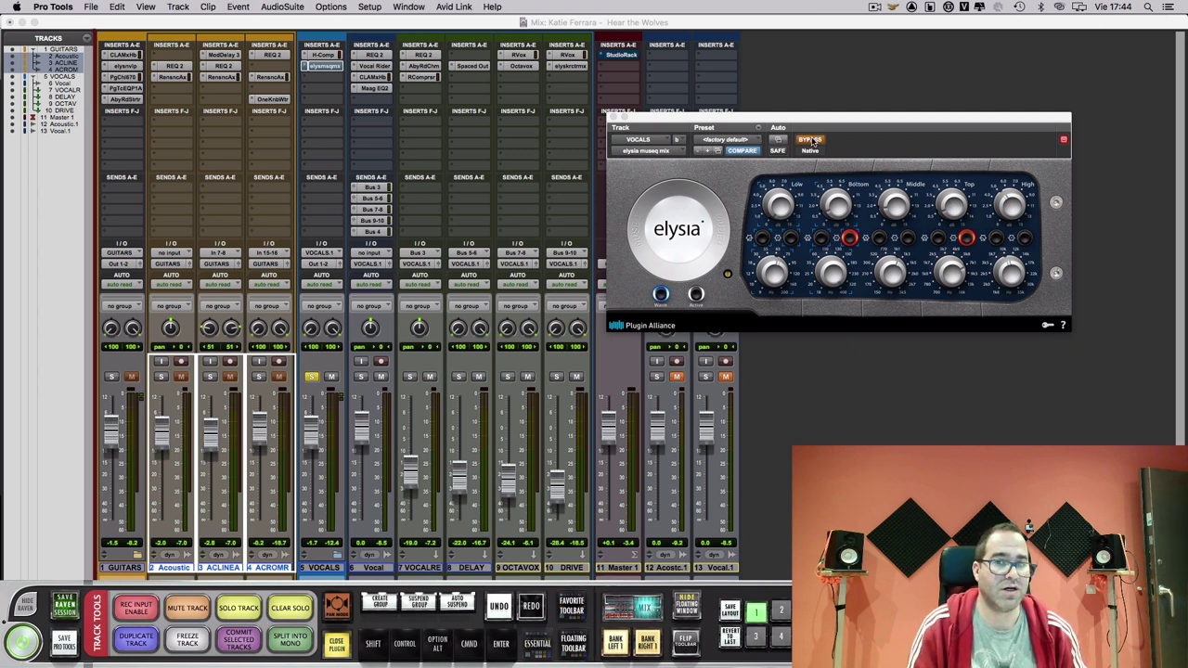
click(811, 139)
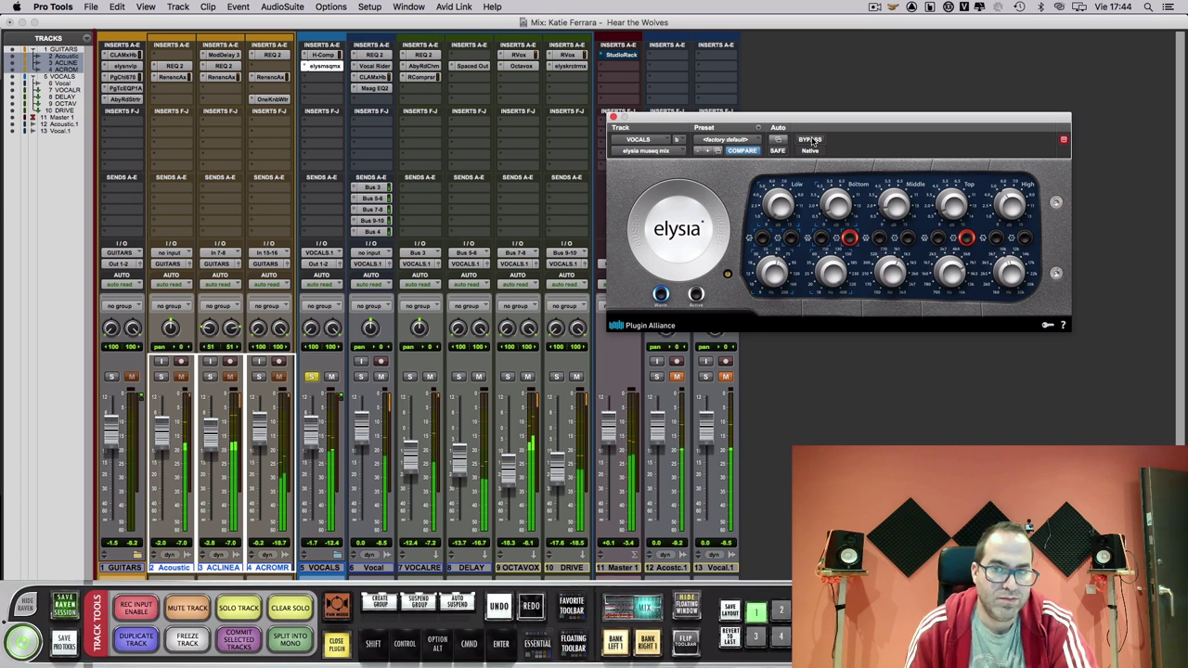
click(810, 139)
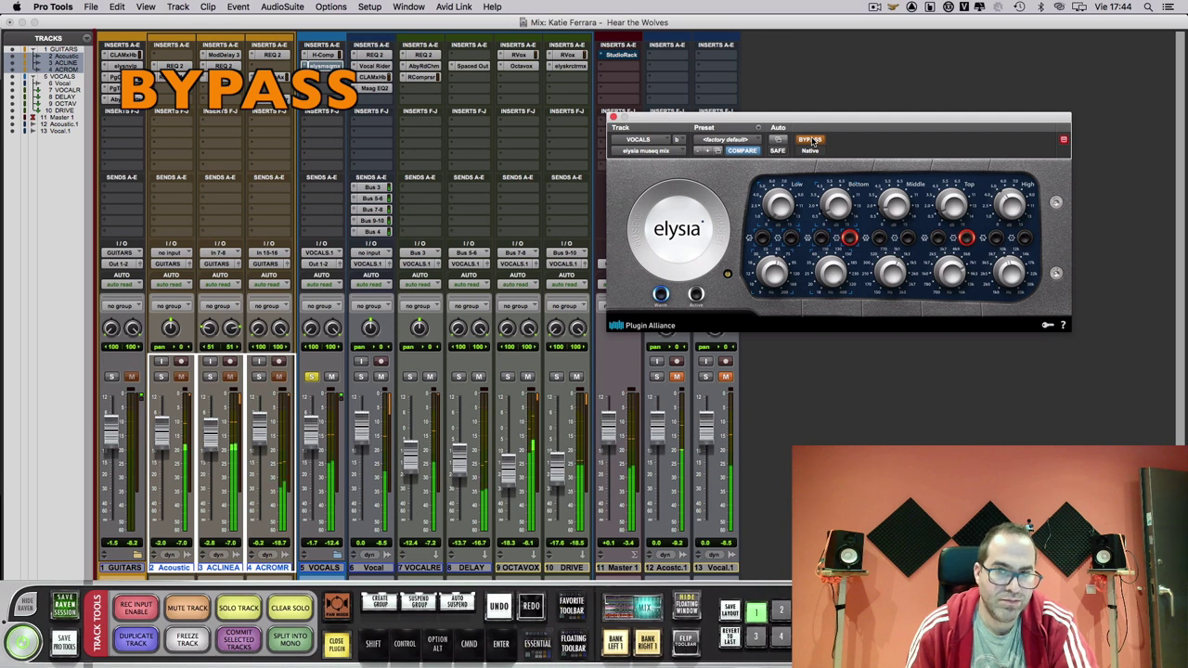
click(812, 140)
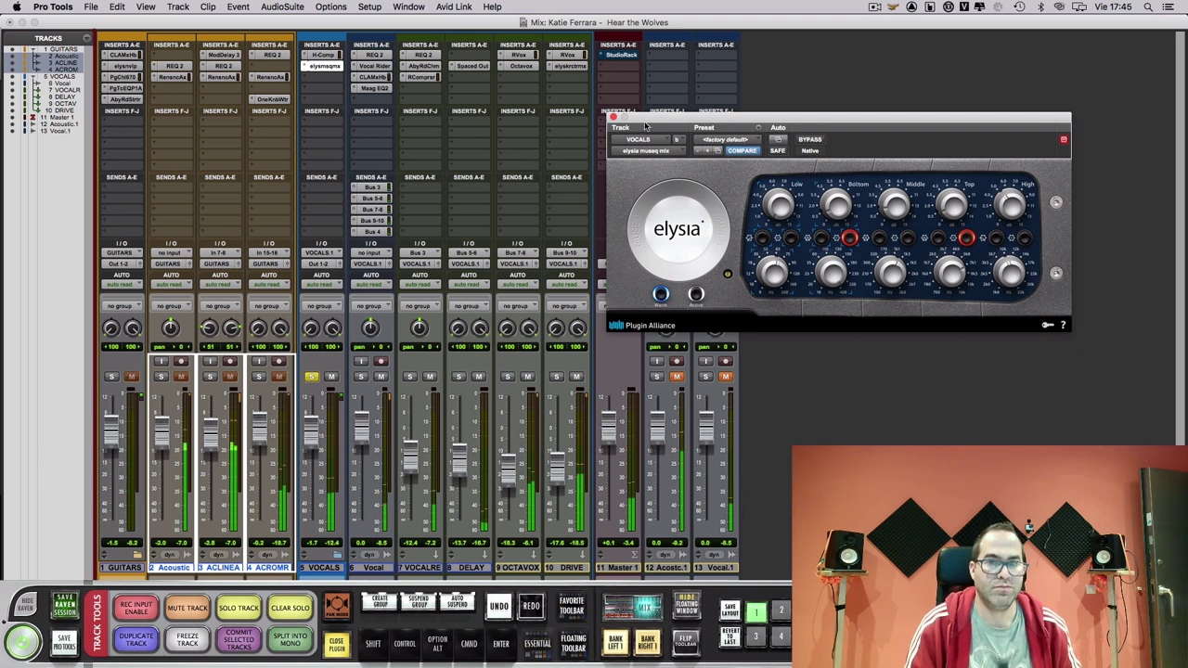
click(613, 118)
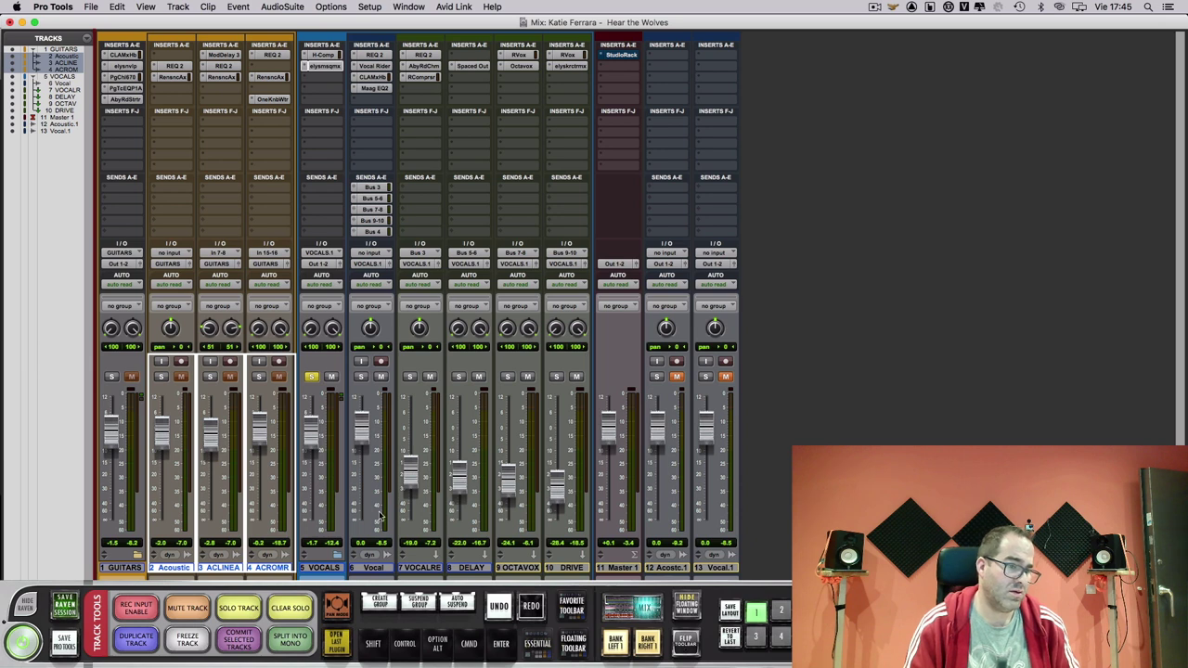
- Unsolo the VOCALS bus, compare its elysia museq mix bypassed and active within the full mix, and close it left active
click(312, 377)
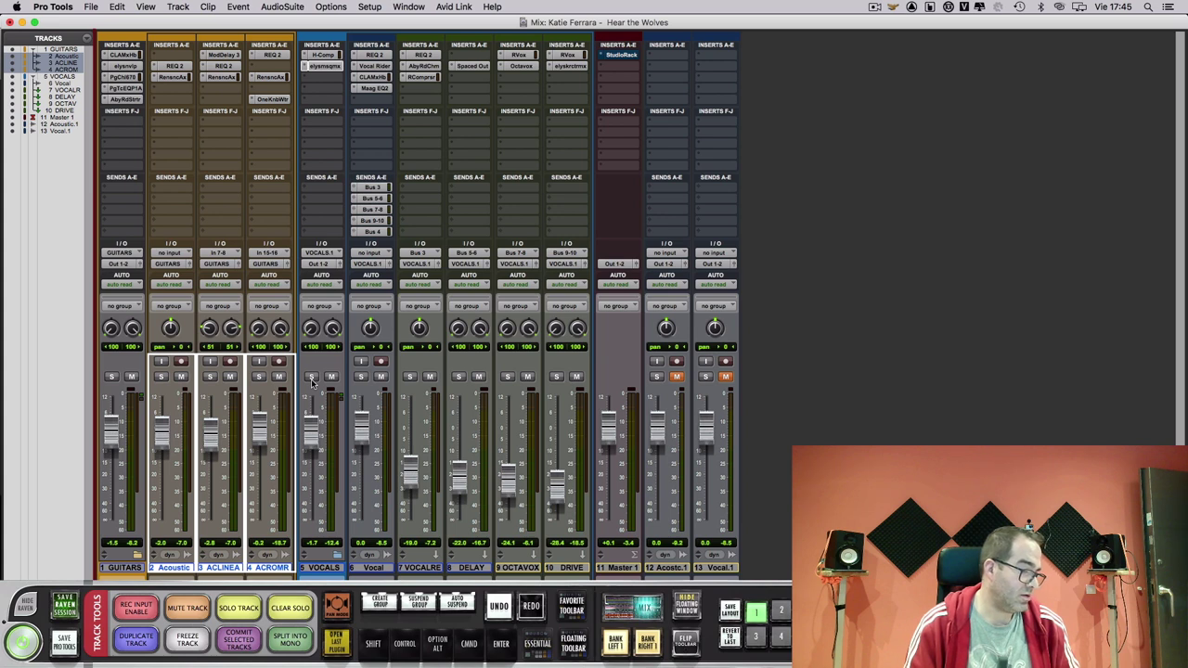
click(319, 67)
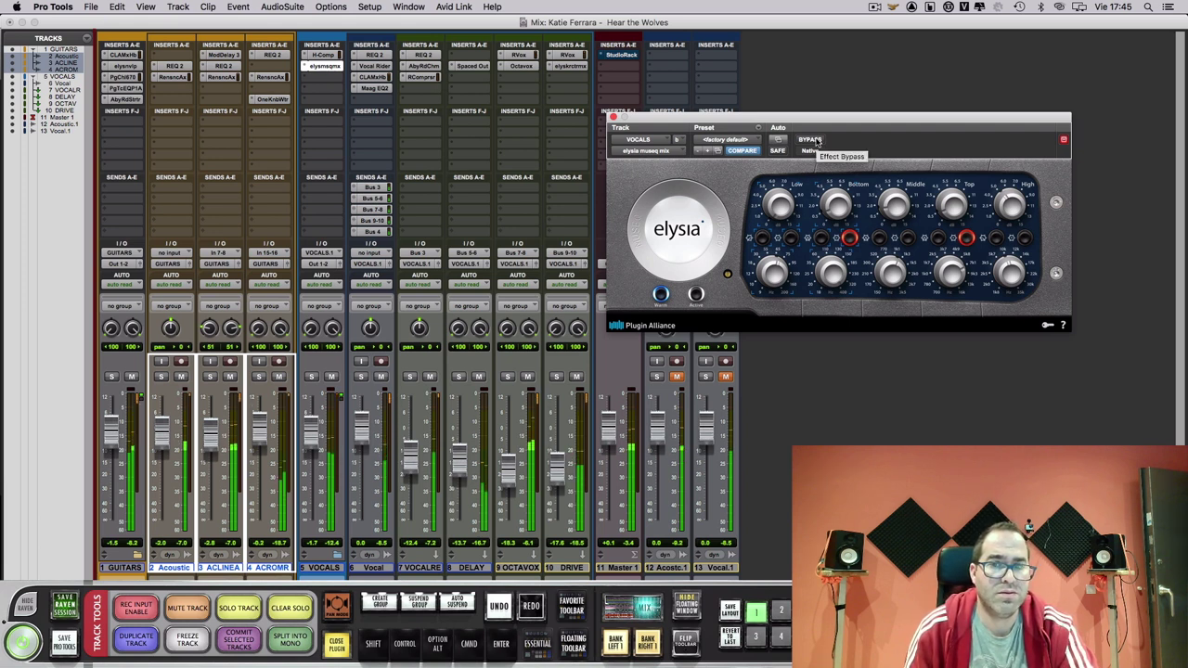
click(816, 140)
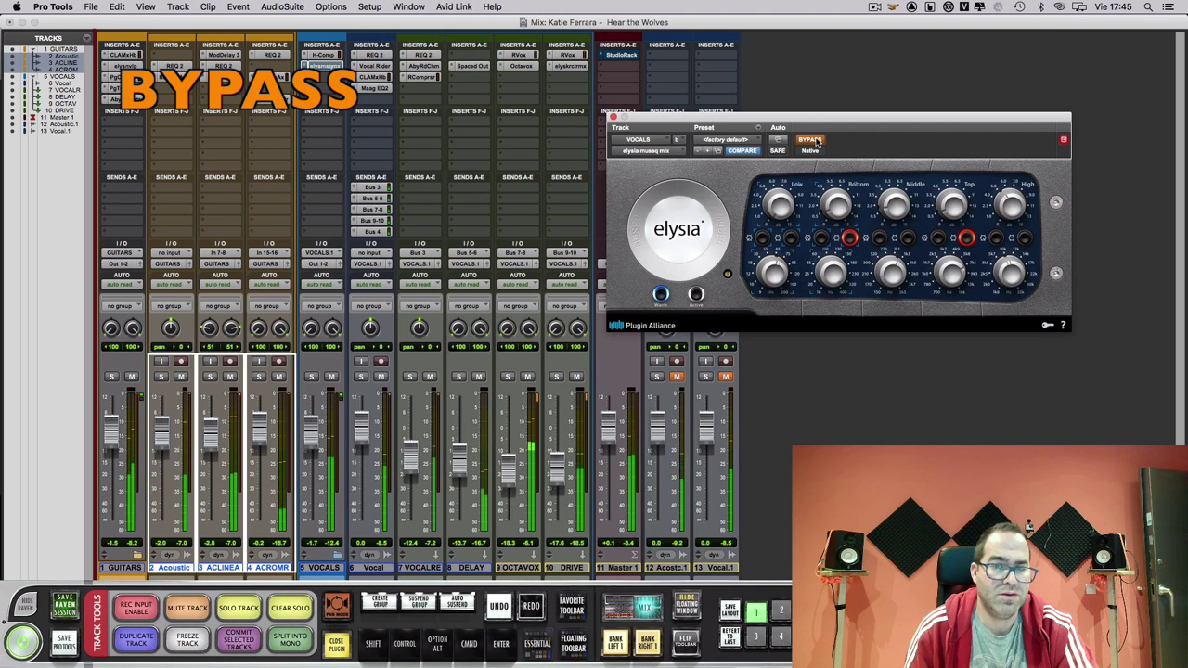
click(816, 140)
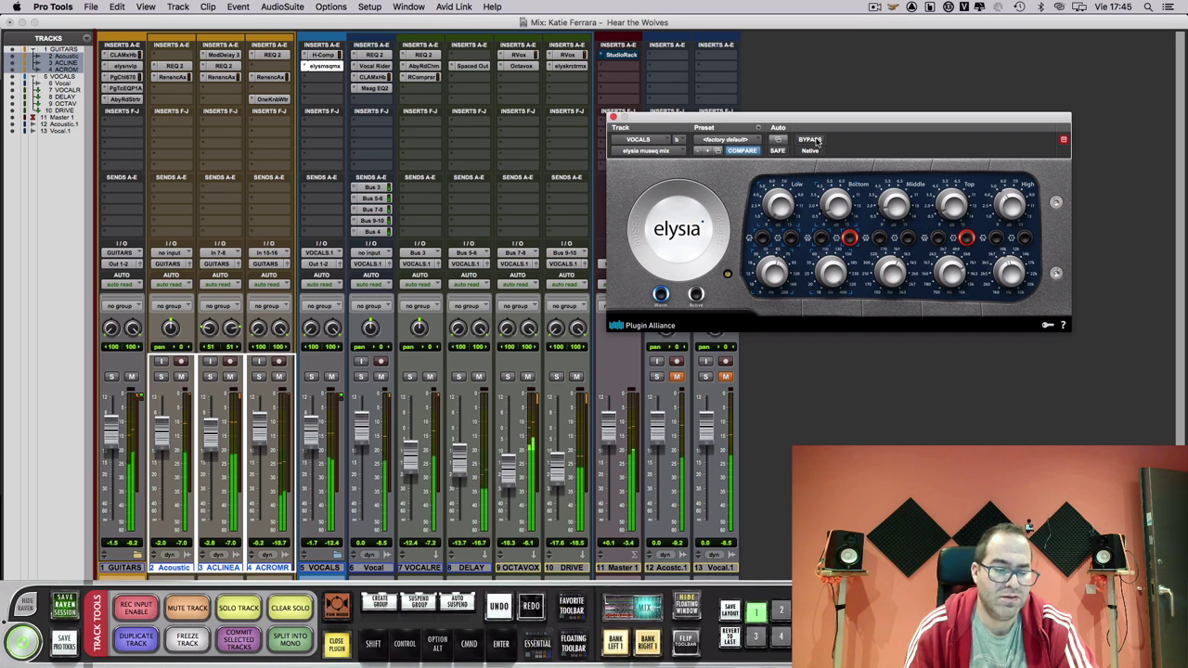
click(810, 139)
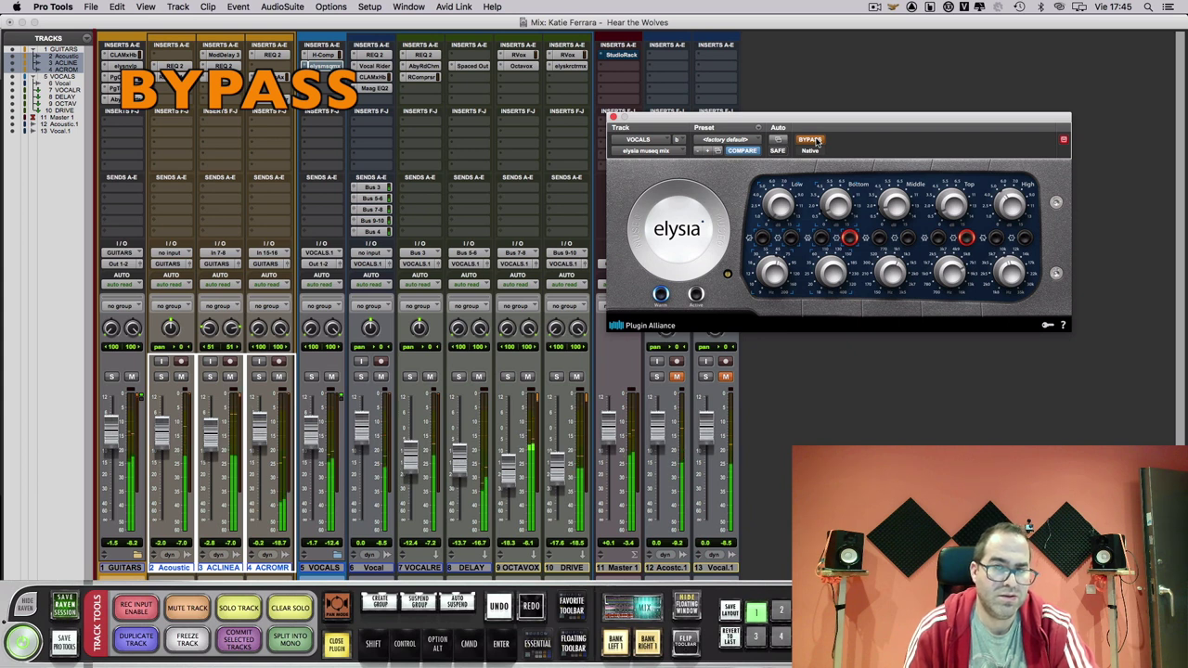
click(817, 141)
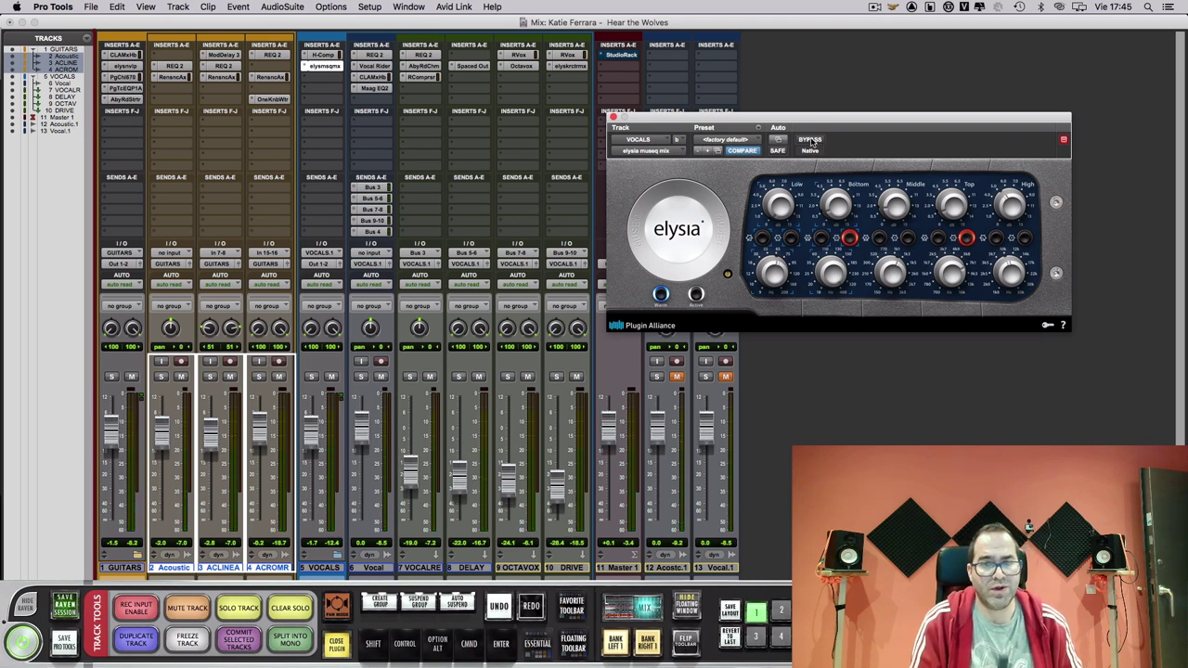
click(612, 117)
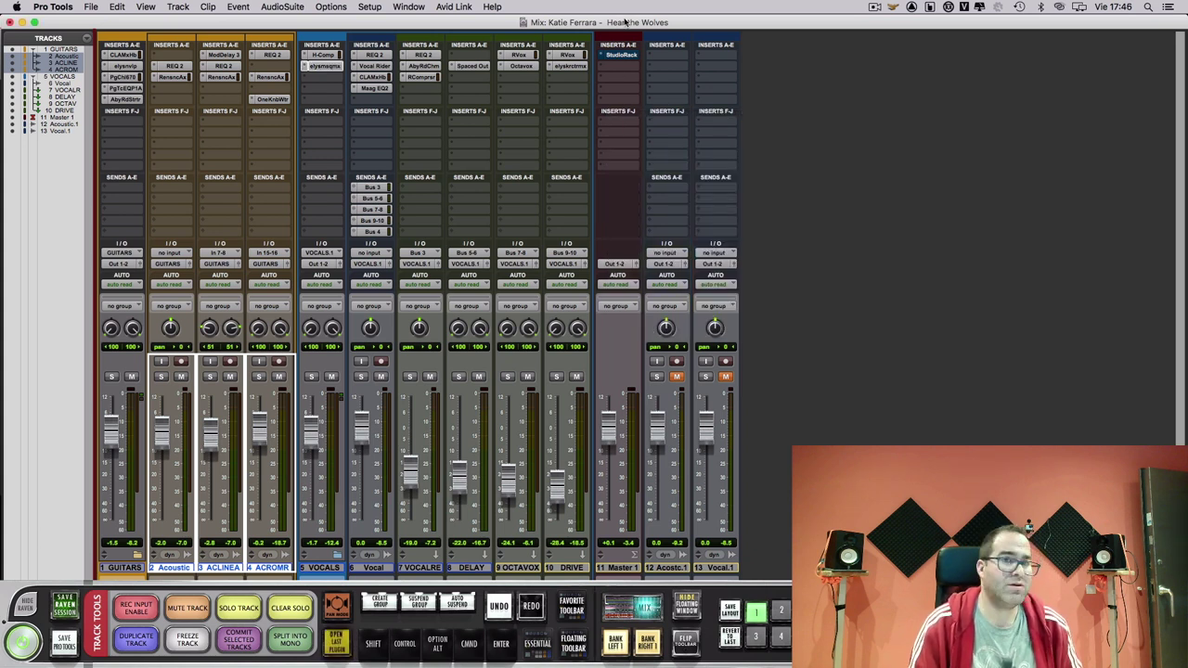
- Open StudioRack on Master 1 in a clear area and inspect its J37, L2 and CLA MixDown plug-ins
click(624, 59)
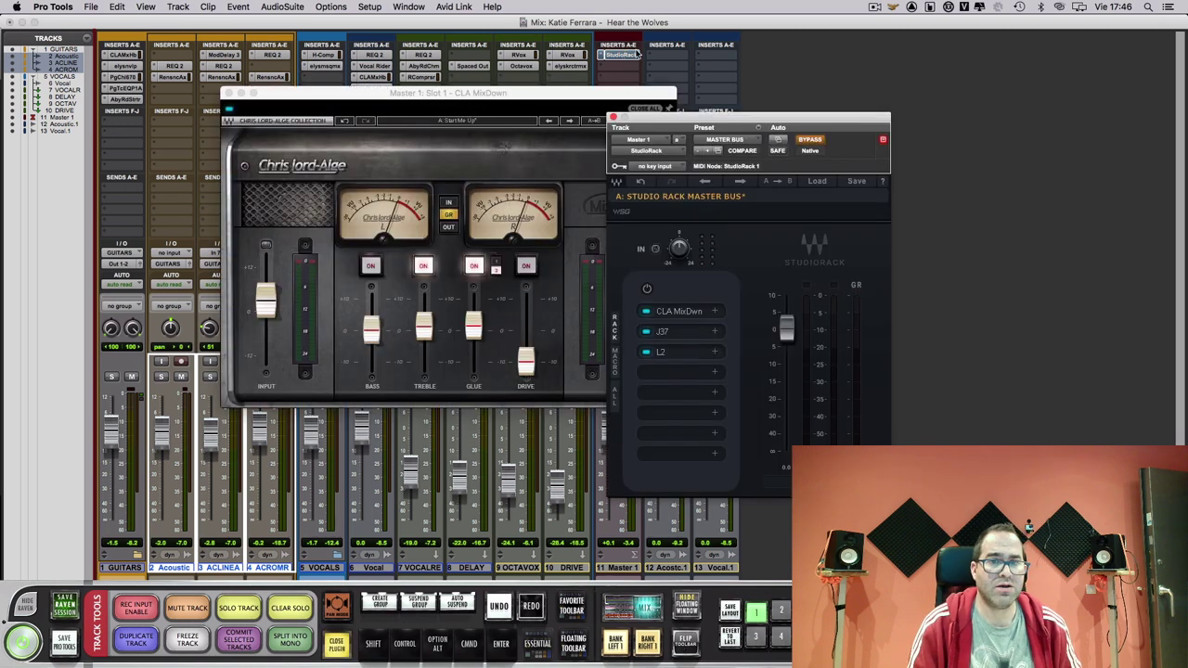
drag(710, 120, 878, 112)
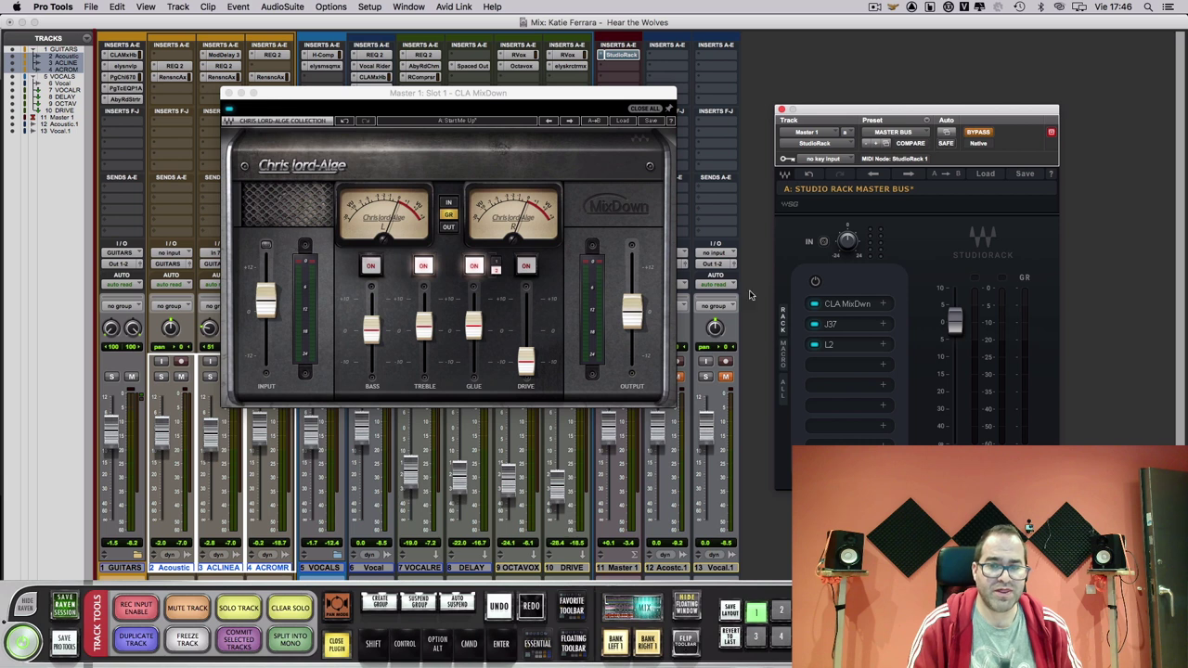
click(841, 329)
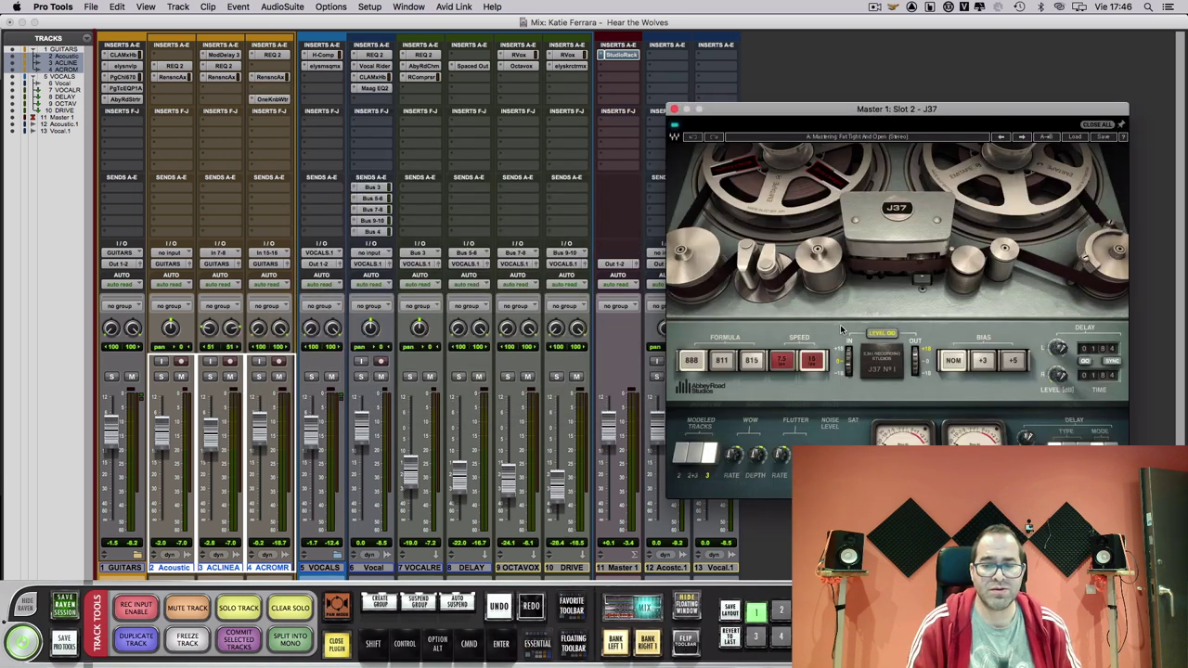
click(675, 109)
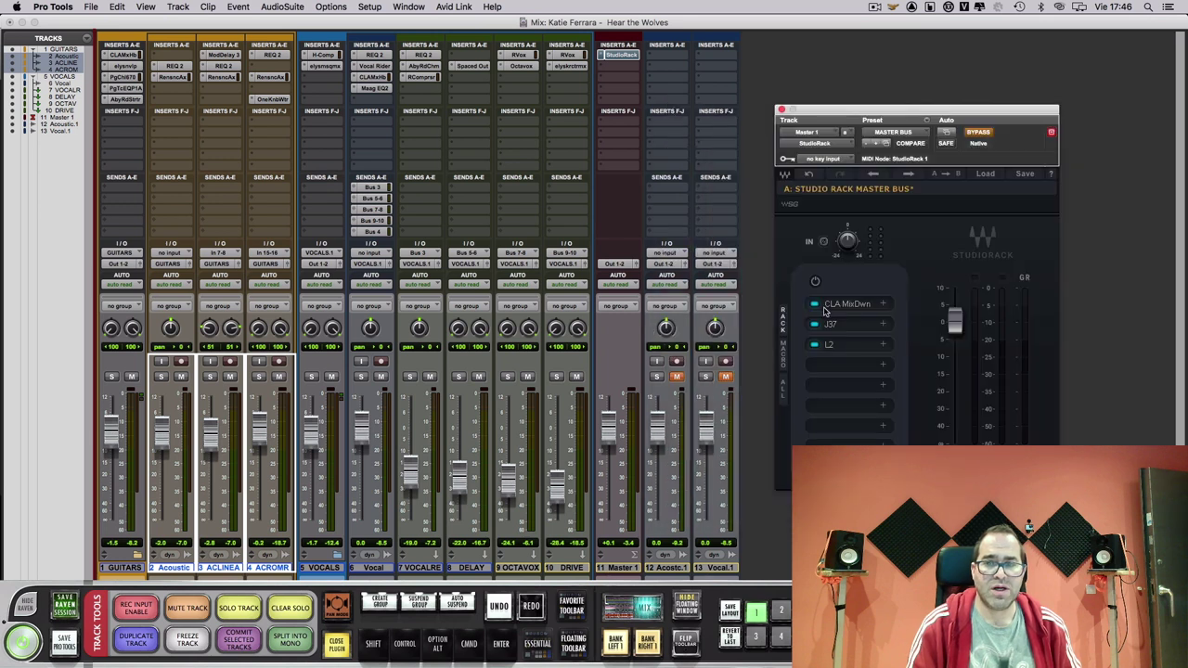
click(833, 344)
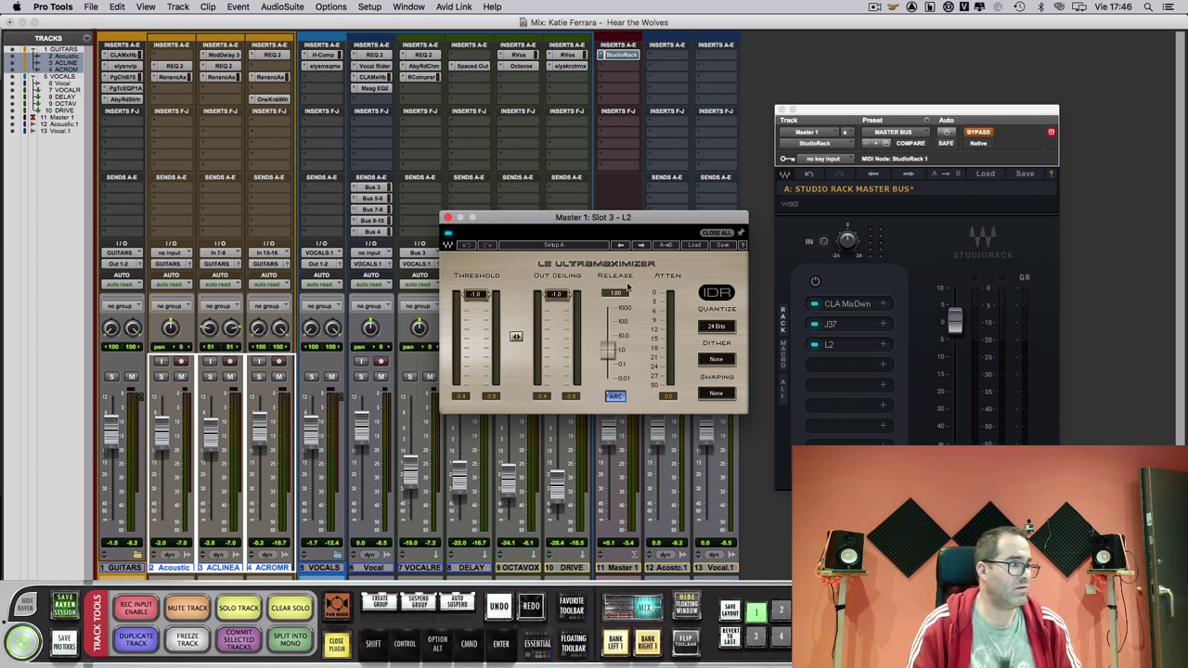
click(843, 304)
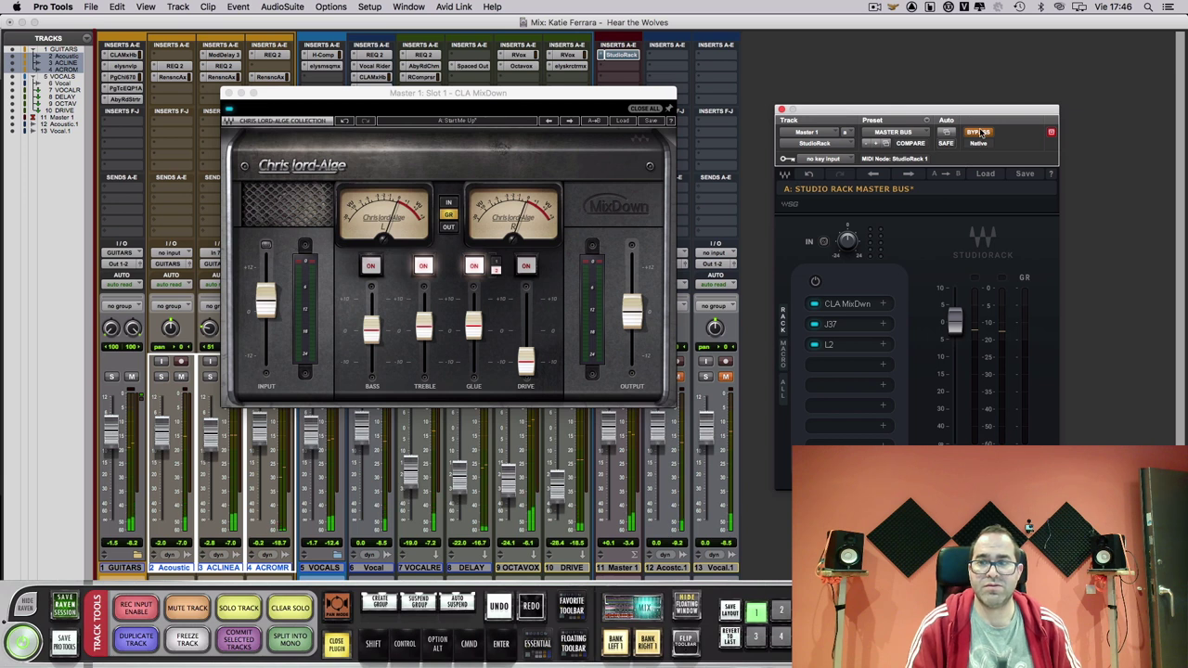
- Activate StudioRack on Master 1, compare it bypassed and active during playback, and close it with CLA MixDown, leaving it active
click(981, 133)
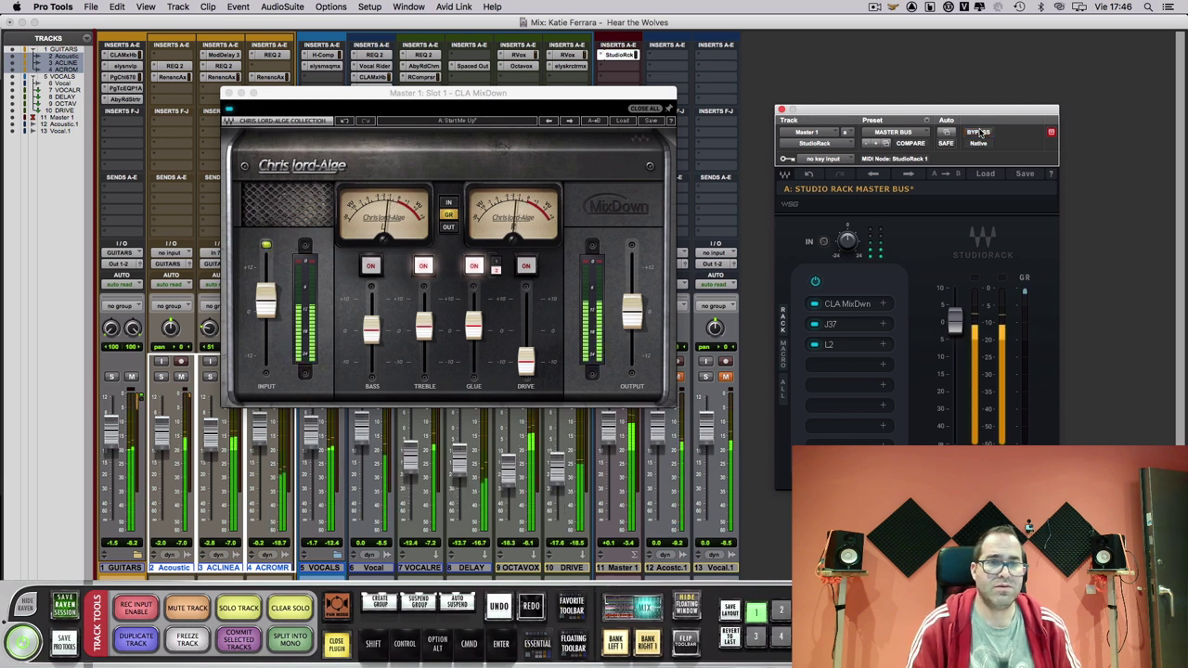
click(979, 135)
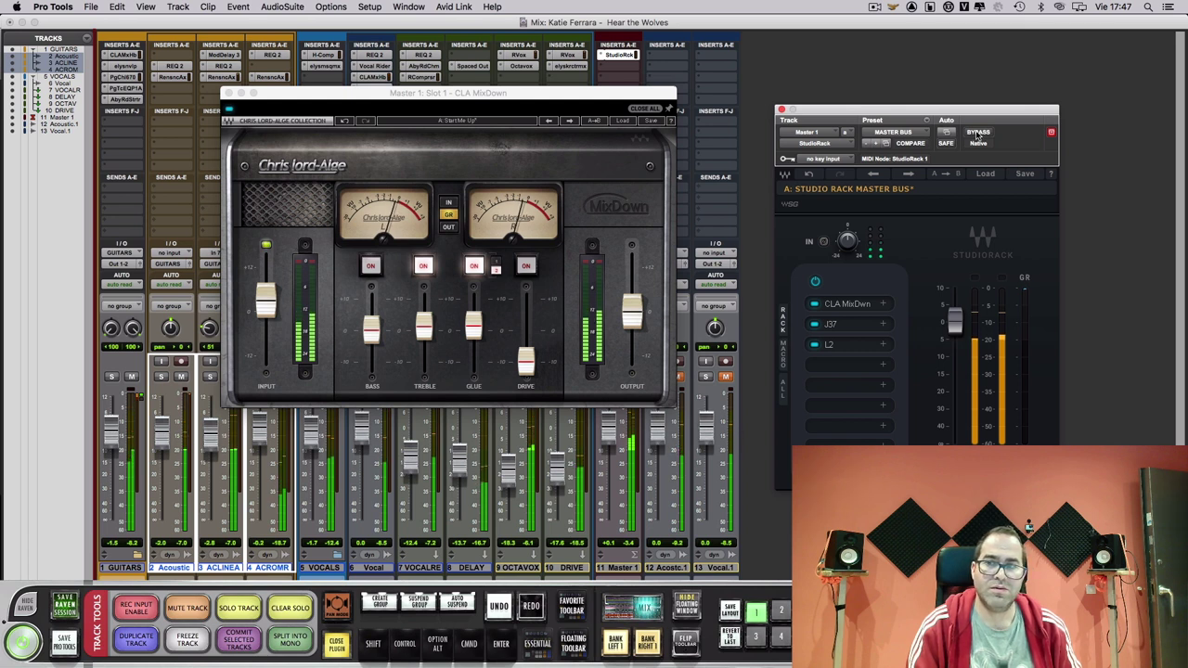
click(977, 134)
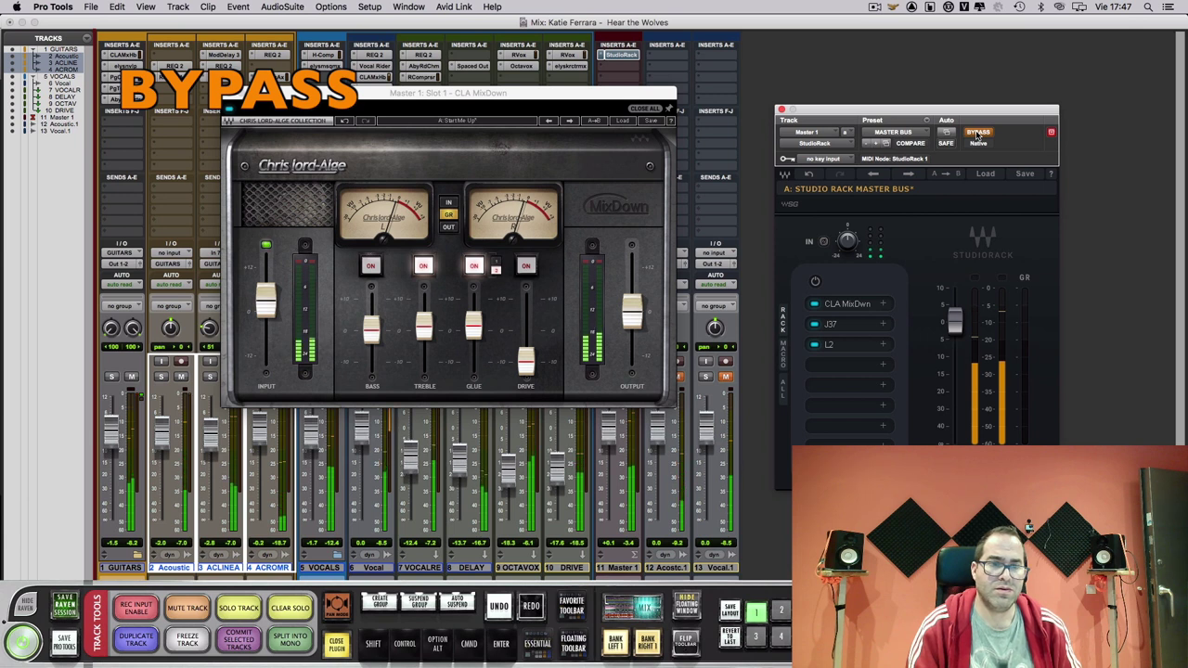
click(977, 133)
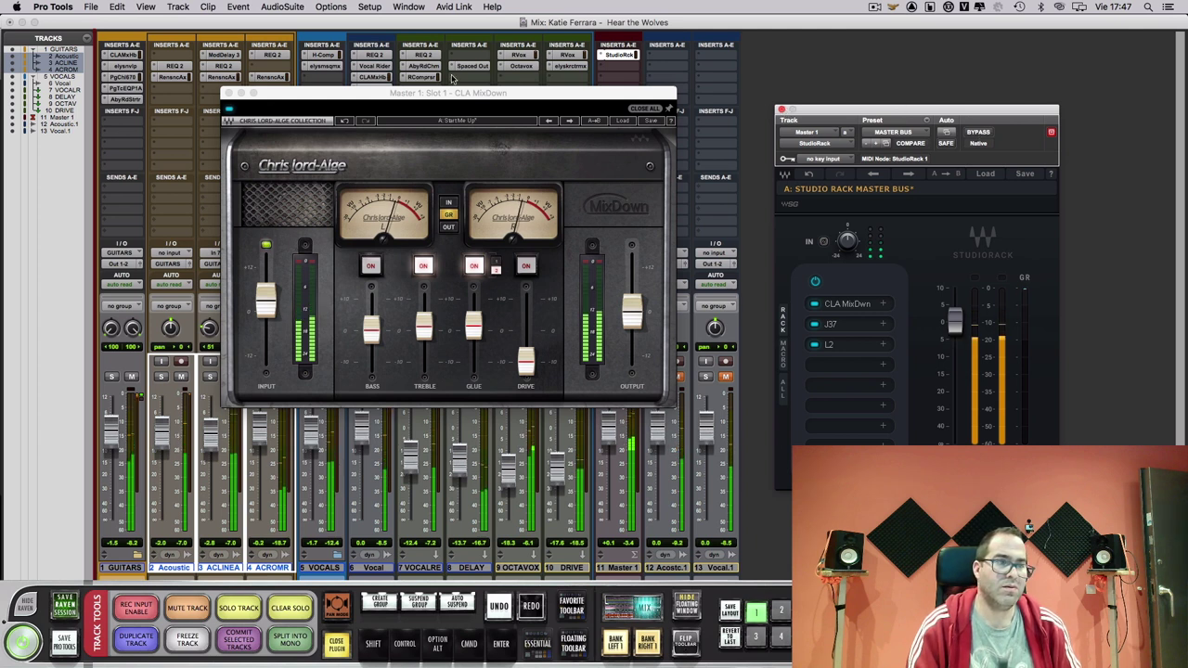
click(229, 111)
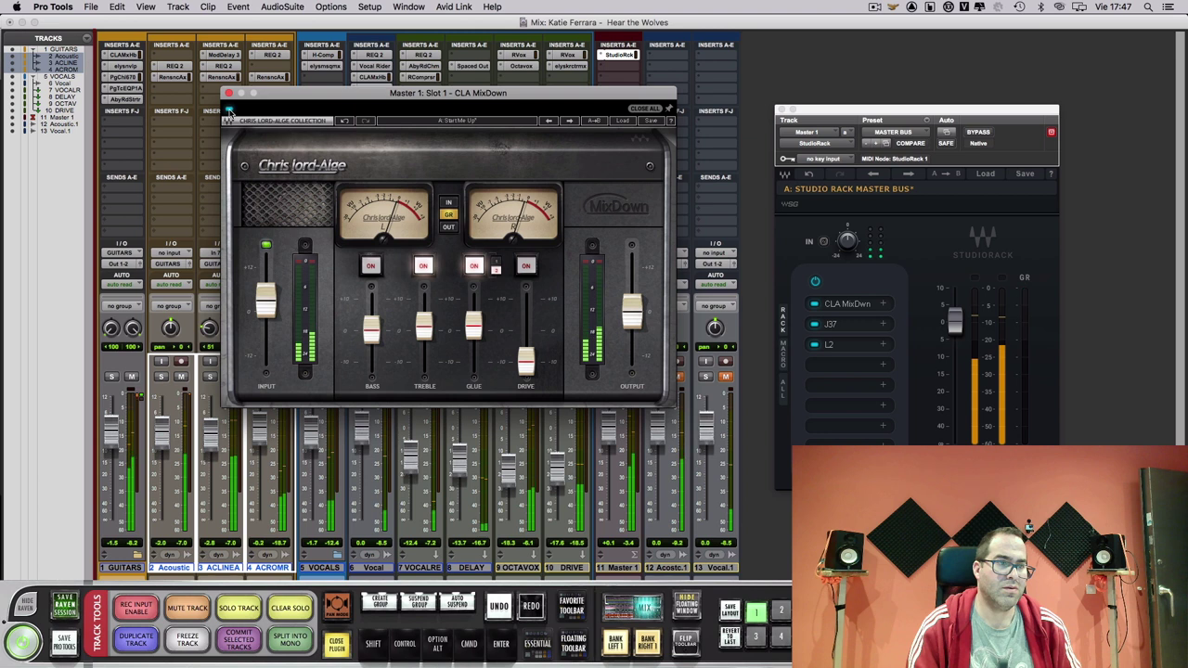
click(230, 110)
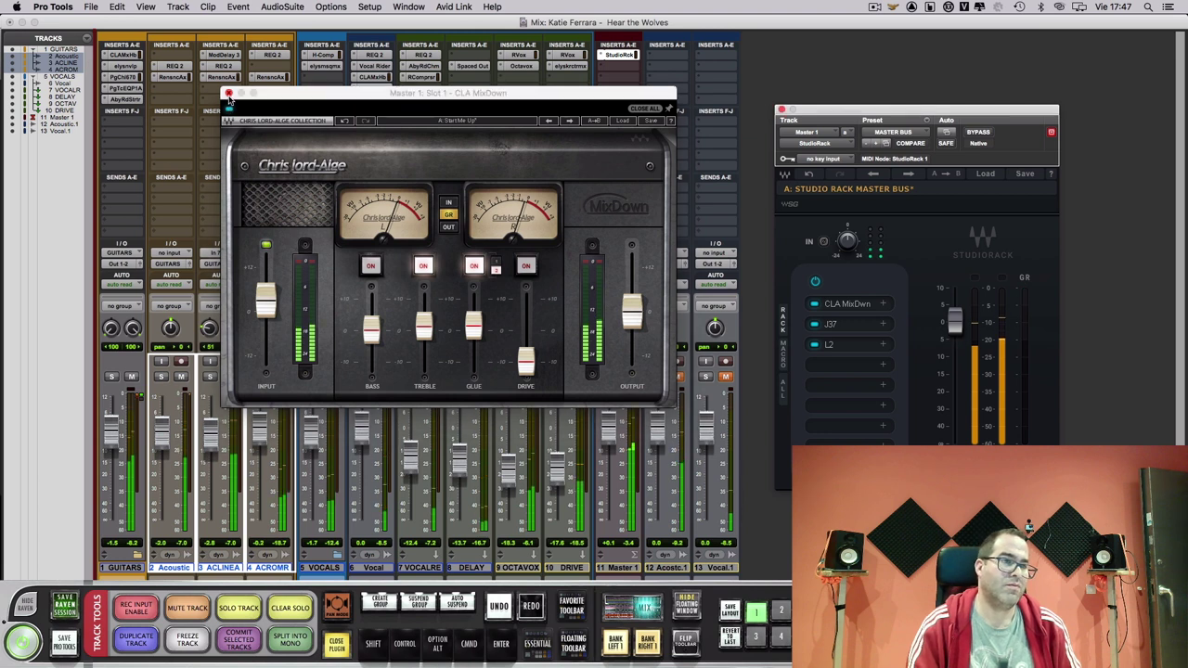
click(229, 94)
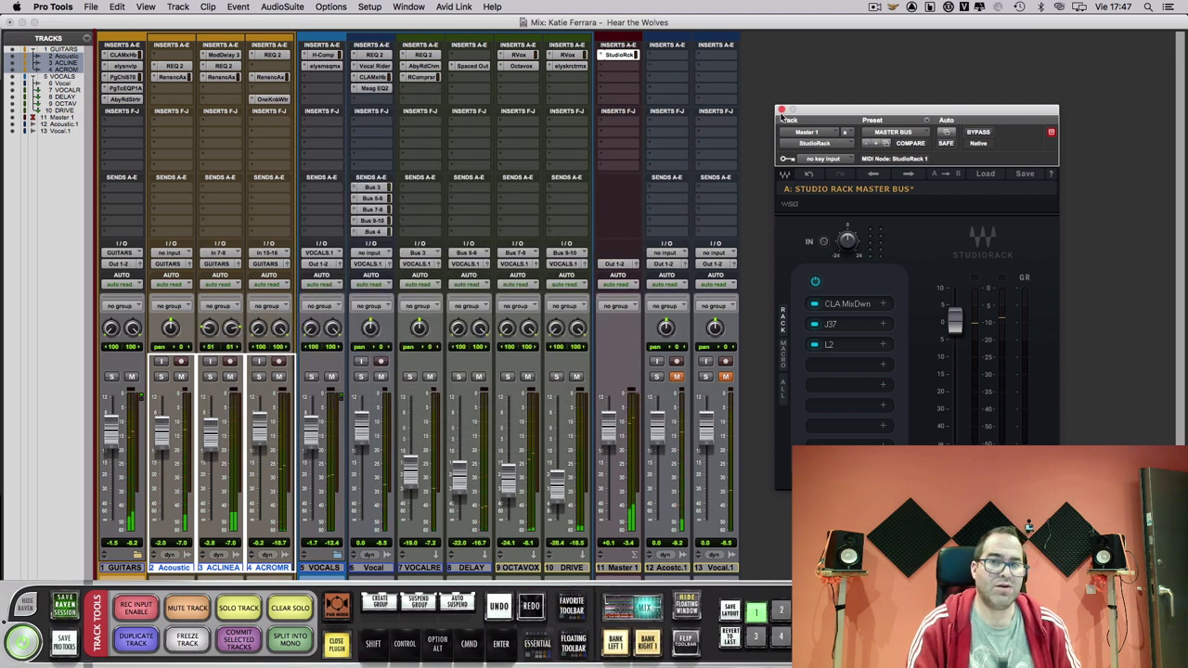
click(782, 111)
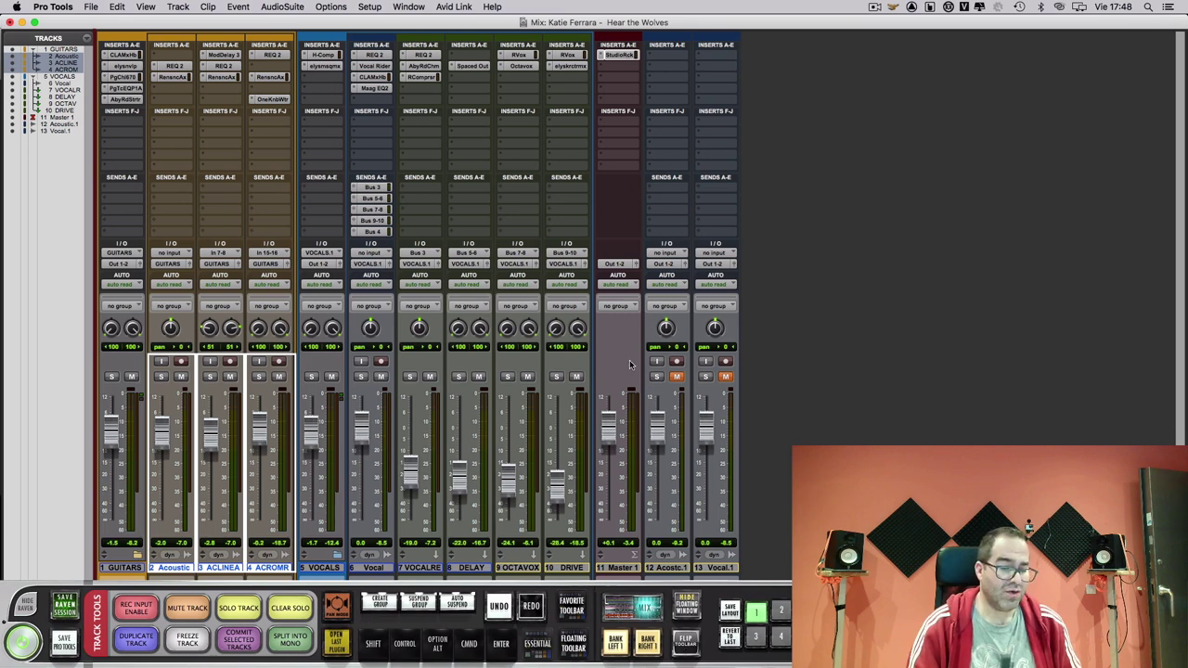
- In the Edit window, set the automation mode of VOCAL REV M, DELAY, OCTAVOX and DRIVE to off
key(super+equal)
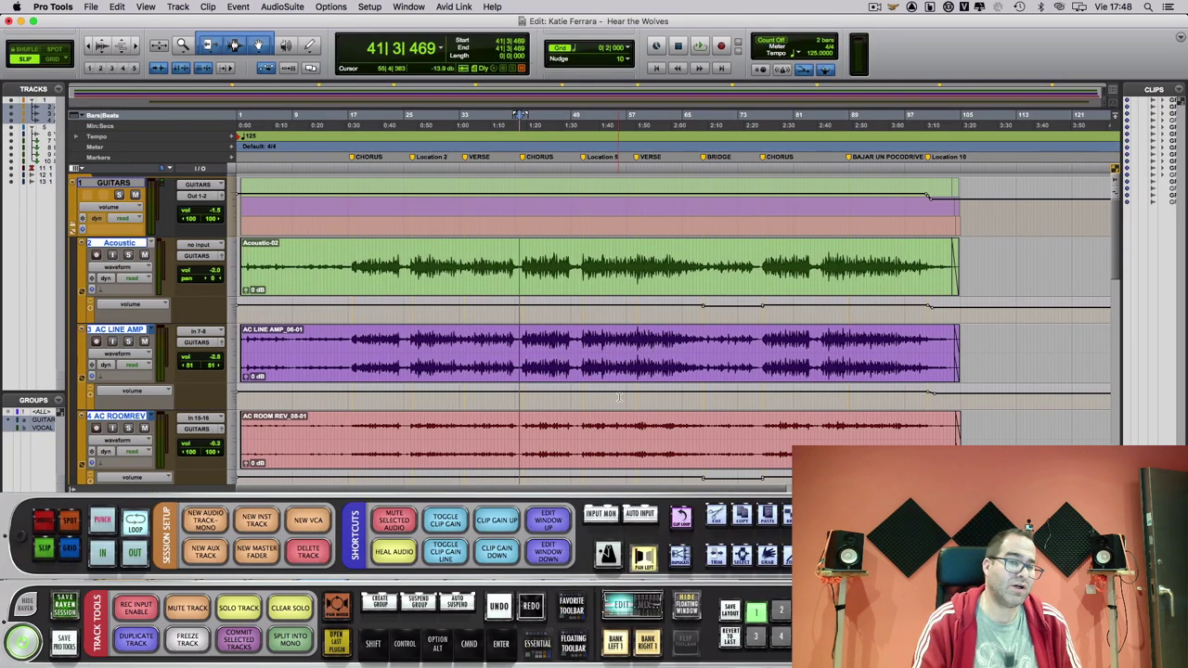
scroll(641, 371, down, 10)
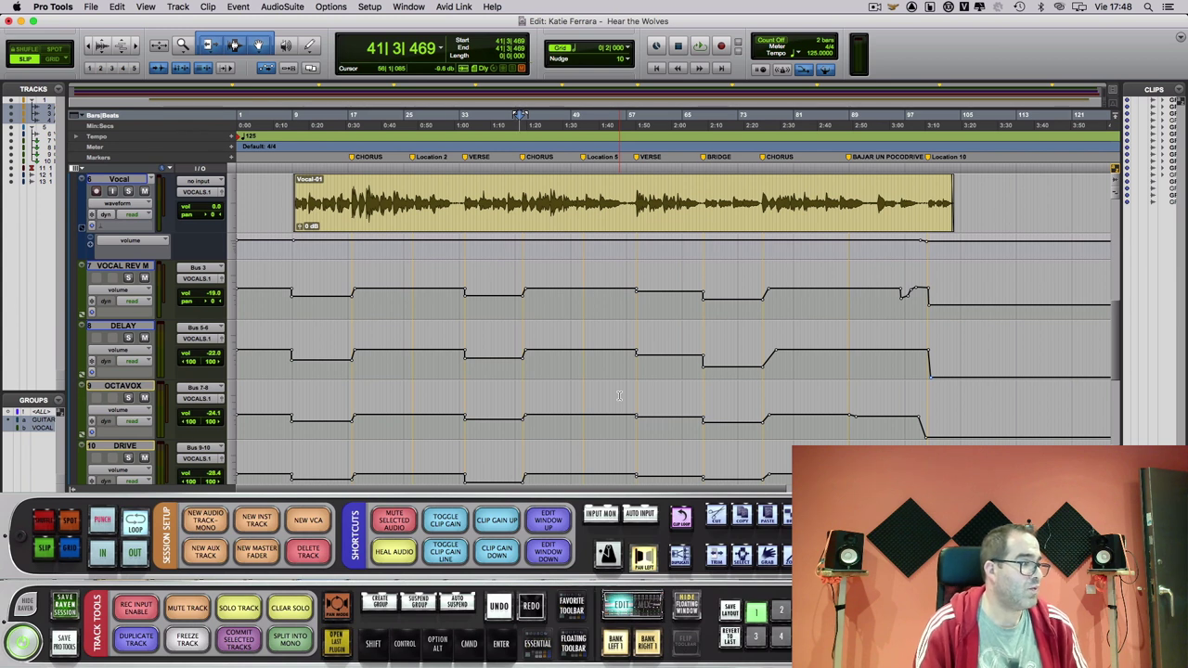
scroll(617, 392, down, 2)
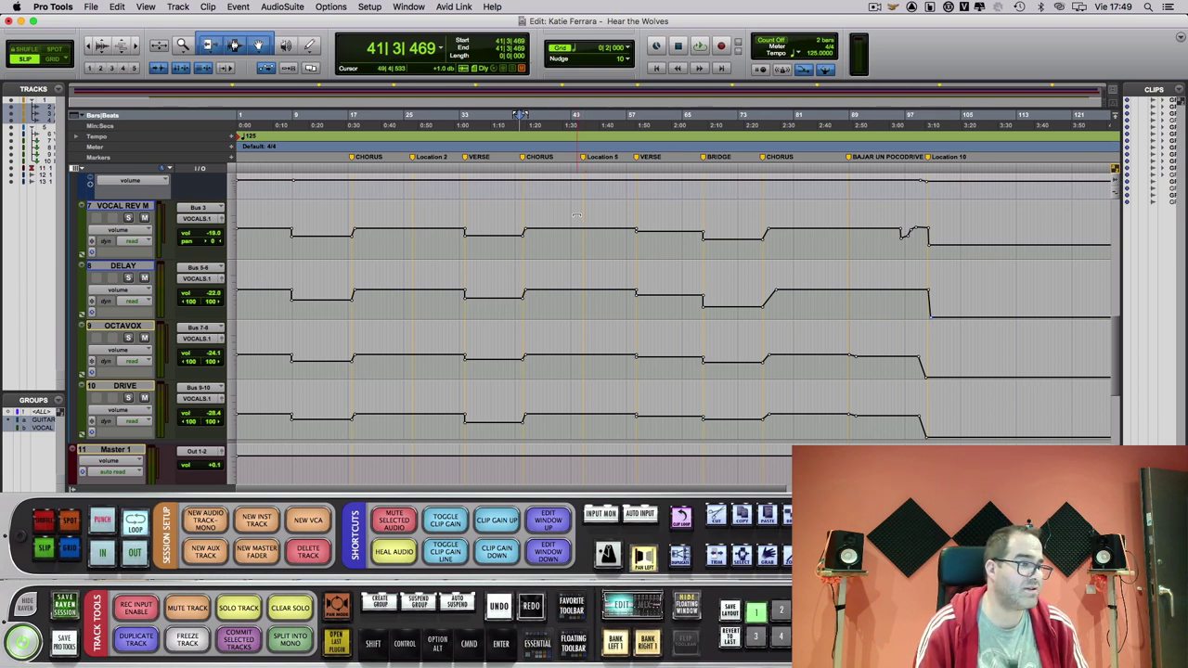
click(131, 242)
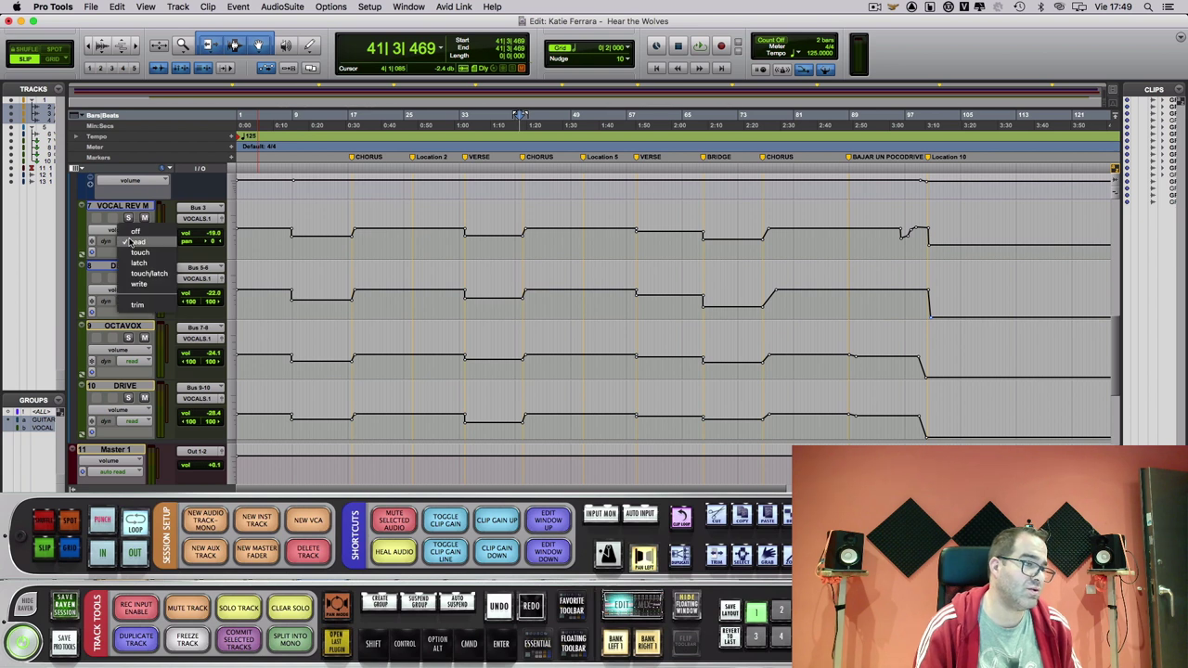
click(131, 241)
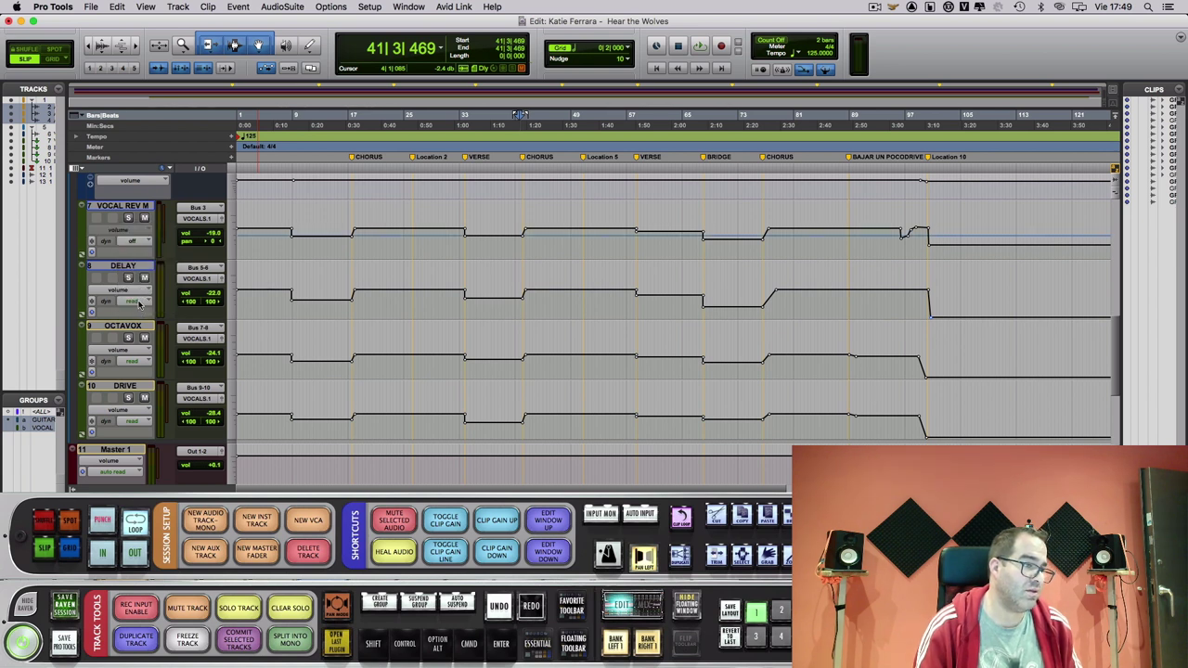
click(131, 301)
click(138, 290)
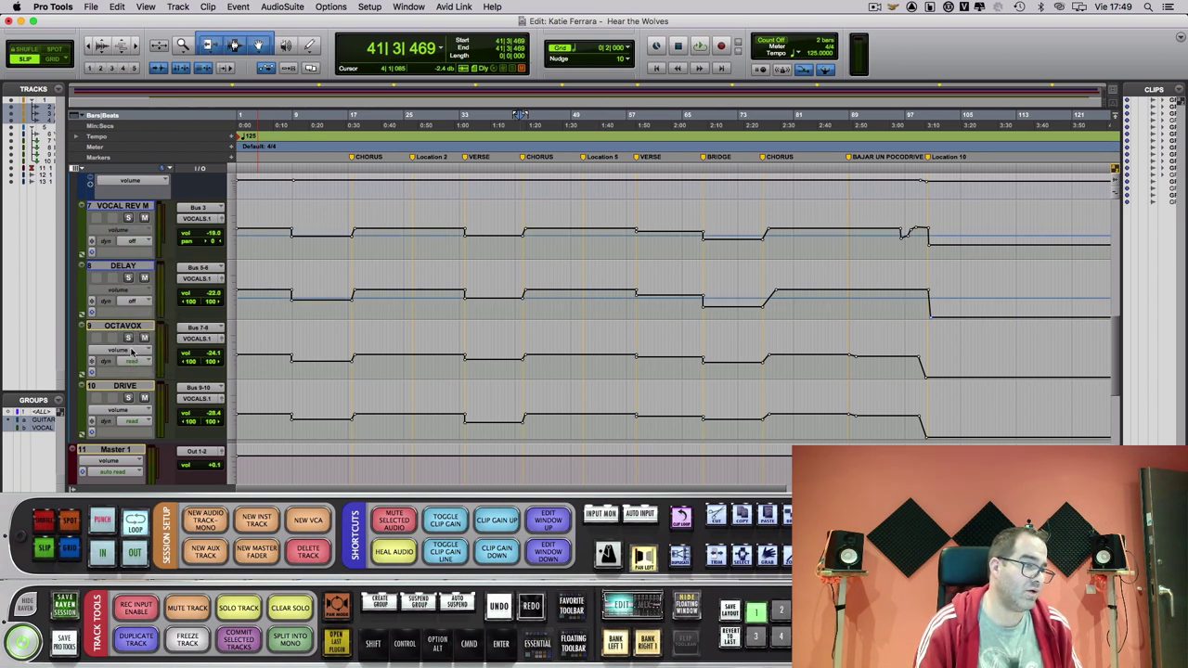
click(133, 362)
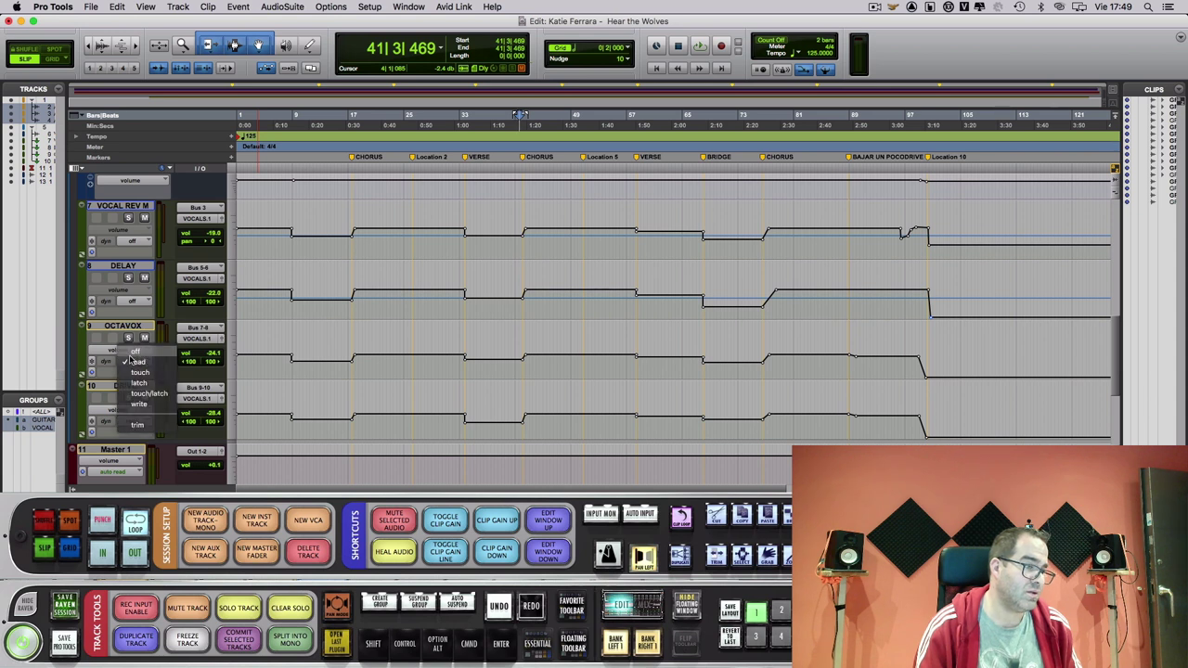
click(137, 352)
click(131, 421)
click(137, 411)
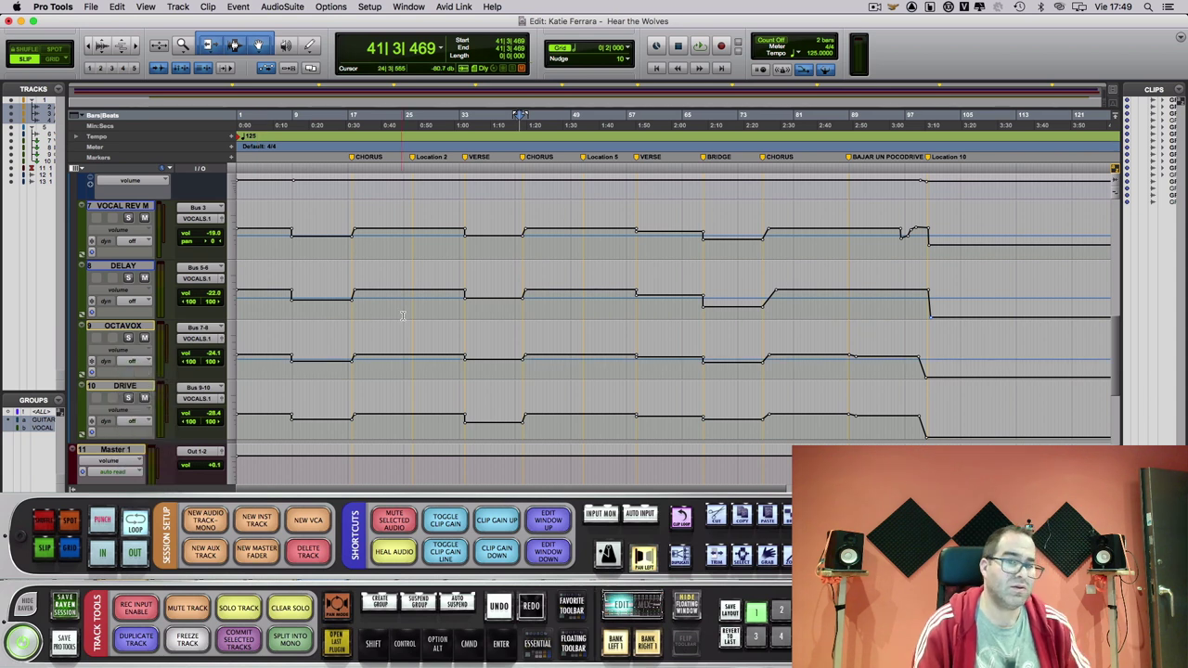
- Play the mix from around bar 45 in the second chorus through the bridge with the effect returns' automation off
click(545, 170)
key(space)
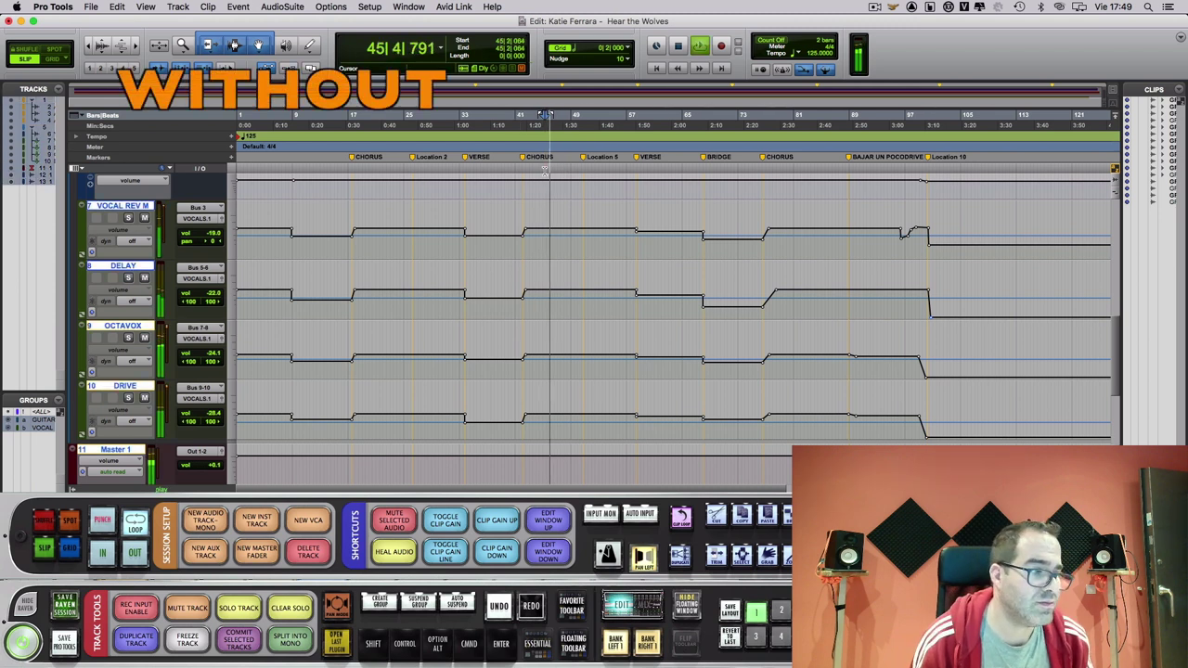
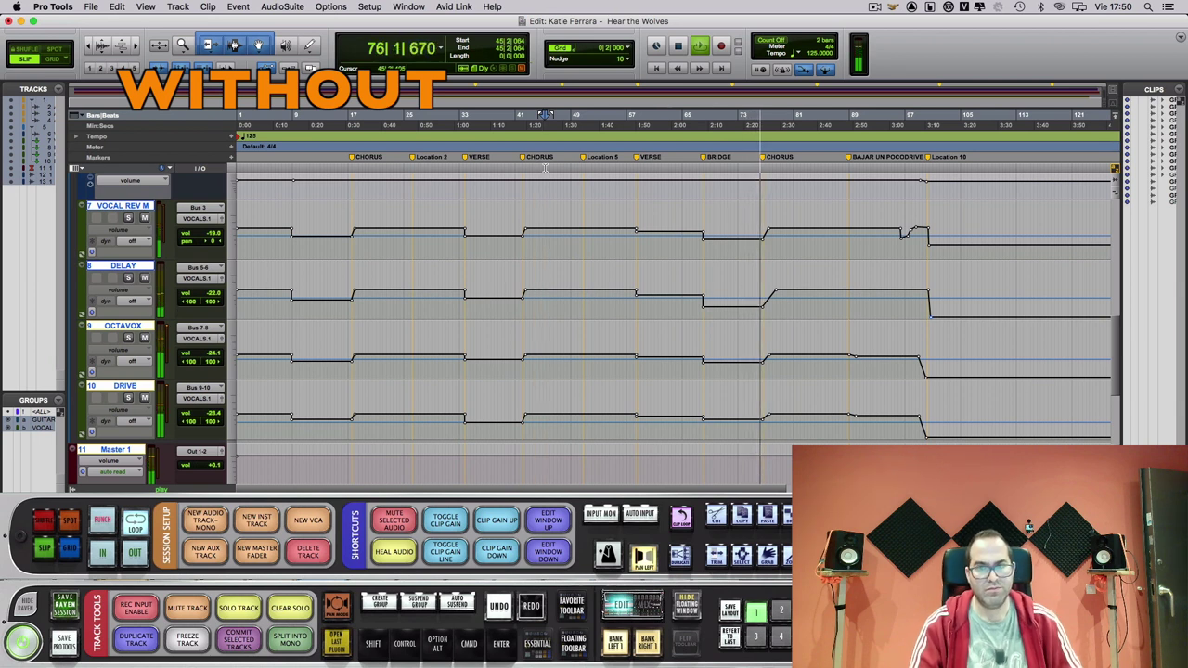
key(space)
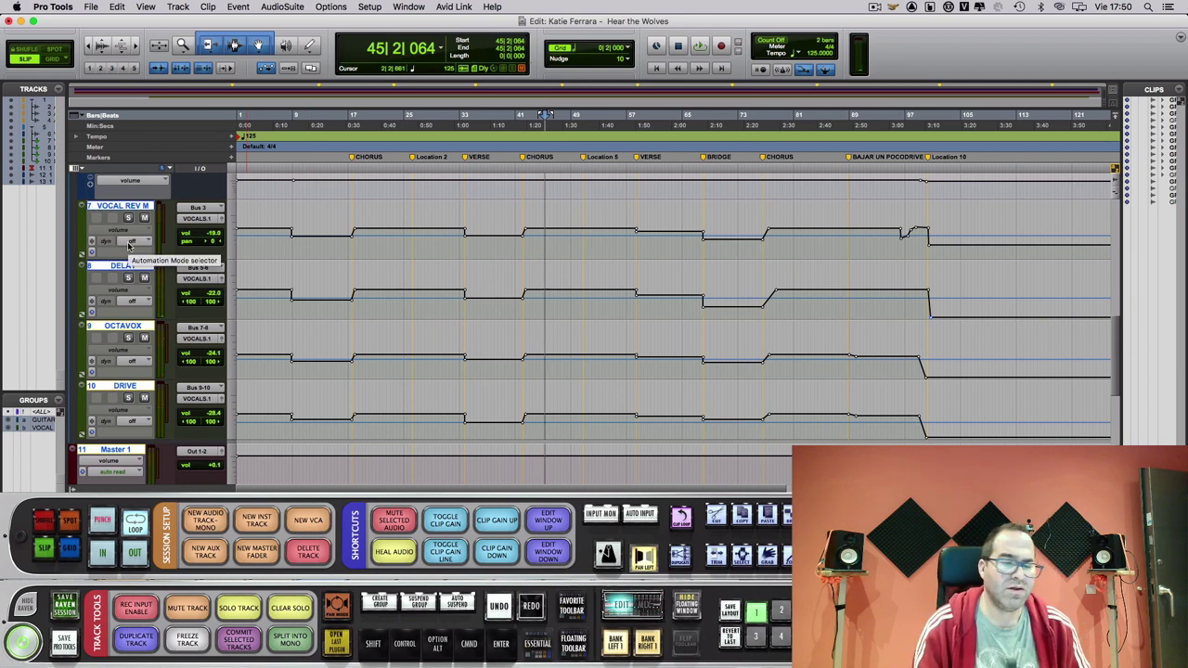
- Set the automation mode of VOCAL REV M, DELAY, OCTAVOX and DRIVE to read and play the same passage from bar 45
click(130, 243)
click(135, 254)
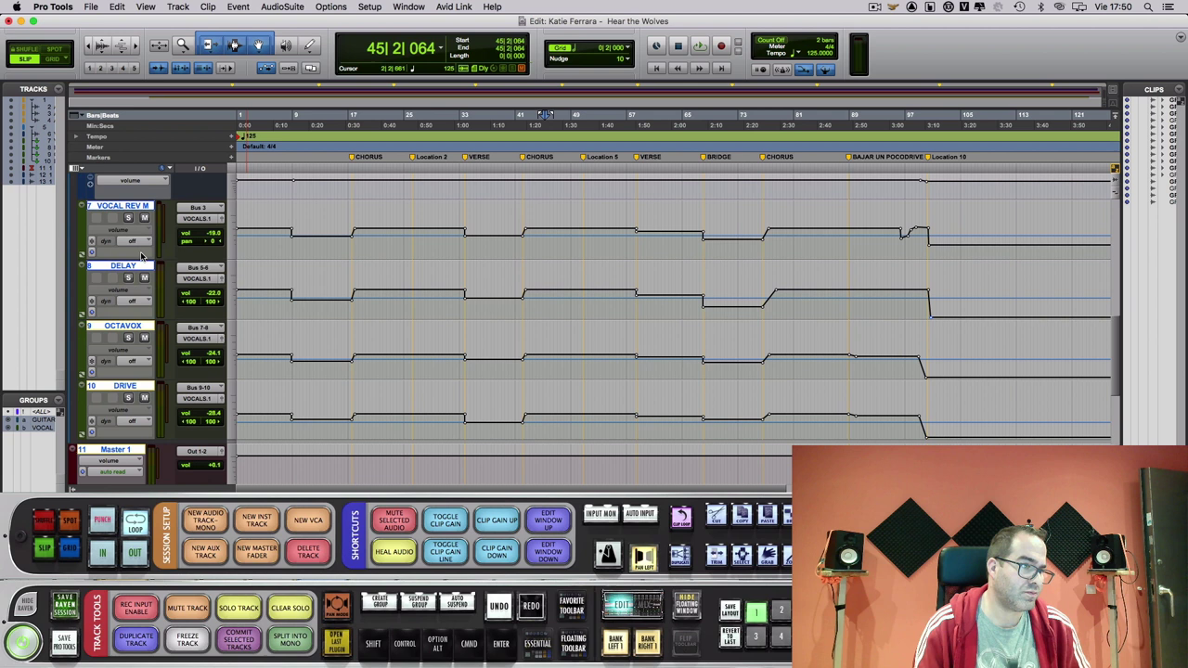
click(141, 303)
click(135, 314)
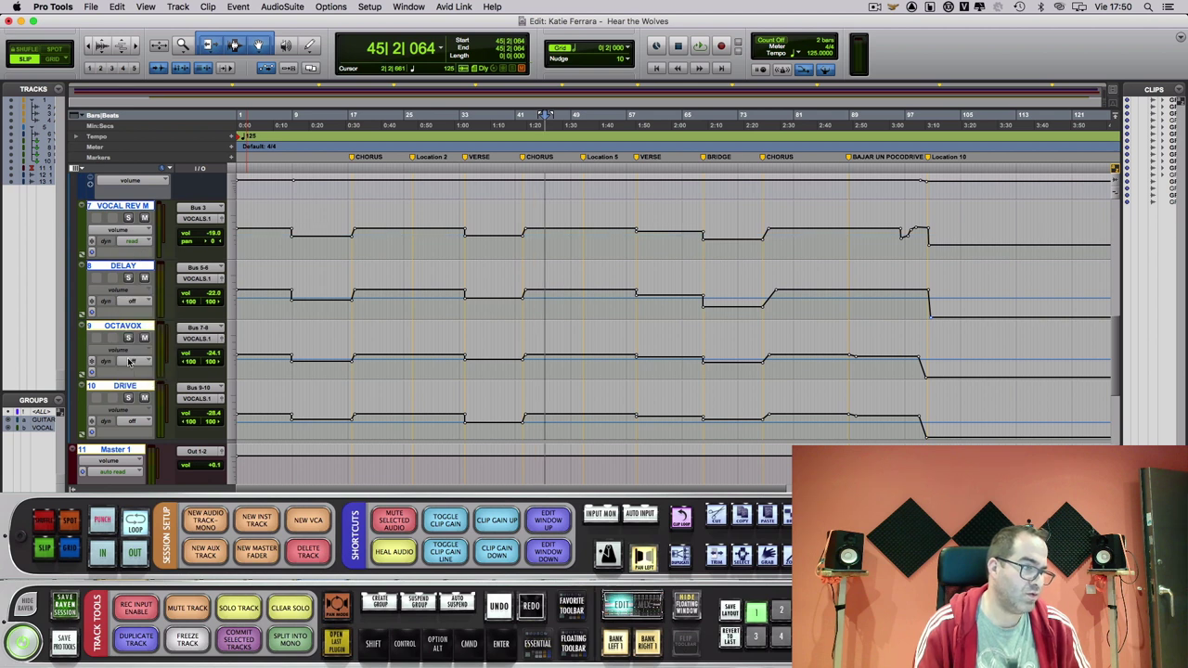
click(130, 362)
click(137, 375)
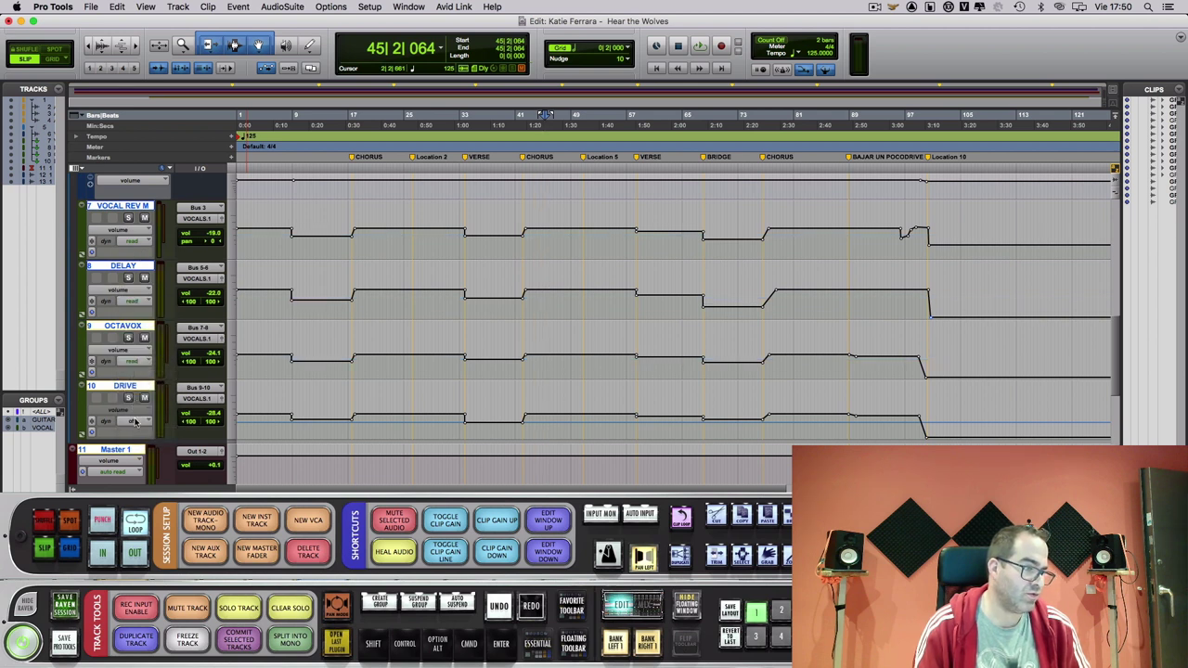
click(135, 423)
click(137, 435)
key(space)
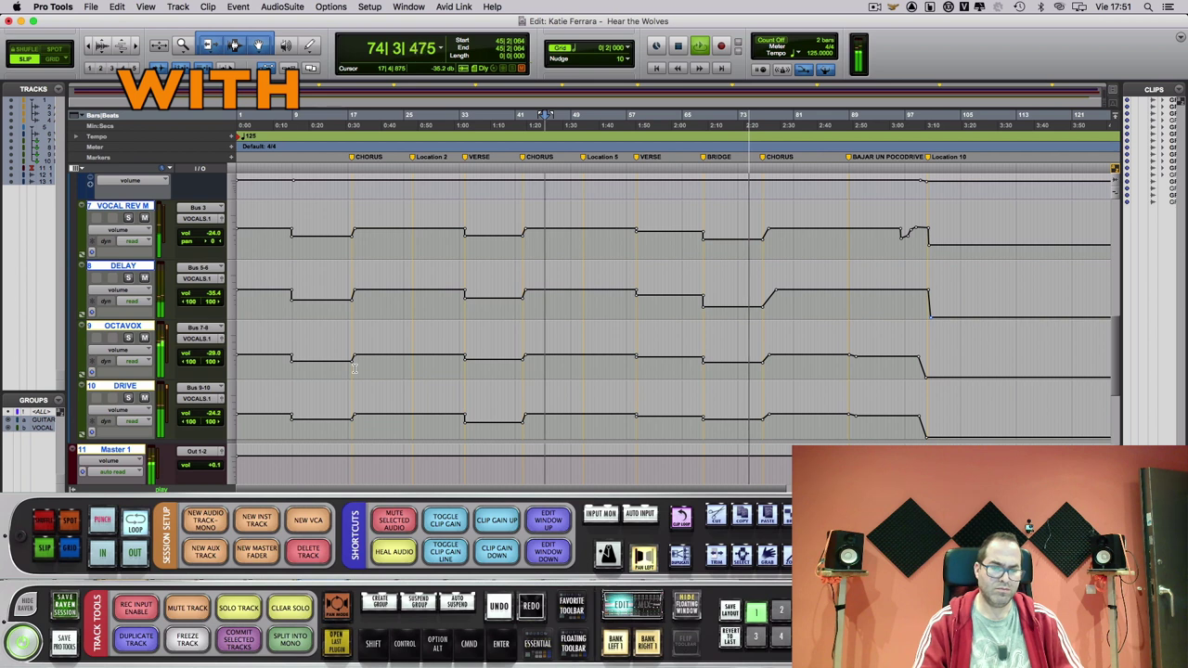
key(space)
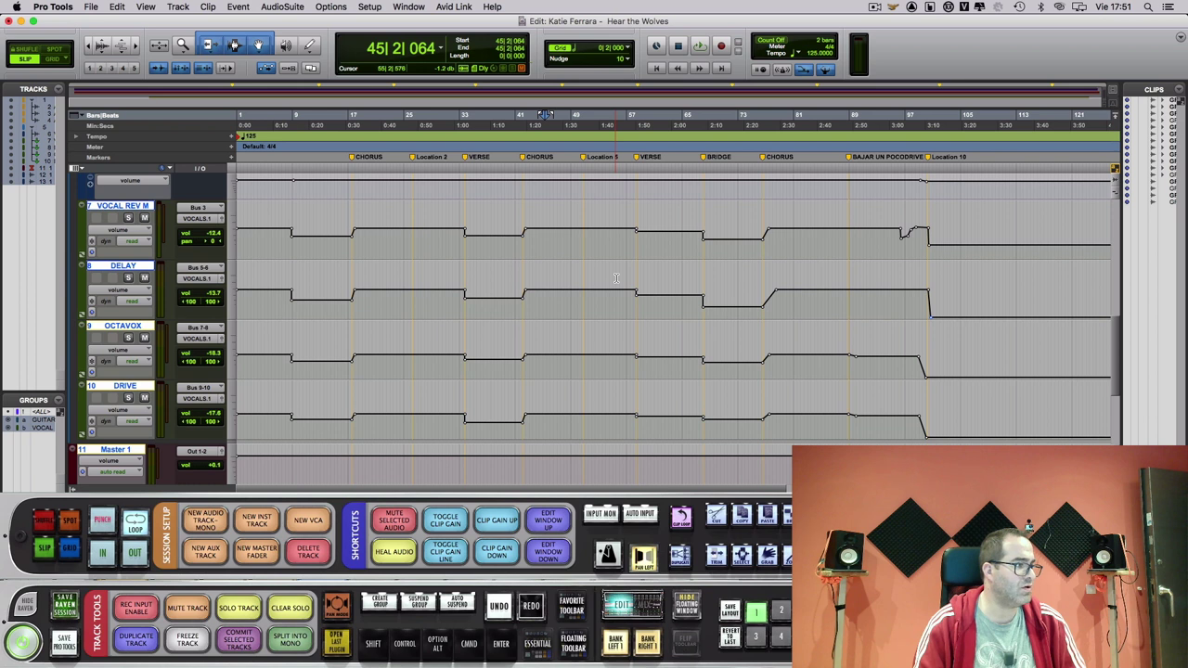
- Play the song's ending from around bar 93 to check the vocal and effect return volume automation
scroll(615, 276, up, 3)
scroll(650, 288, right, 5)
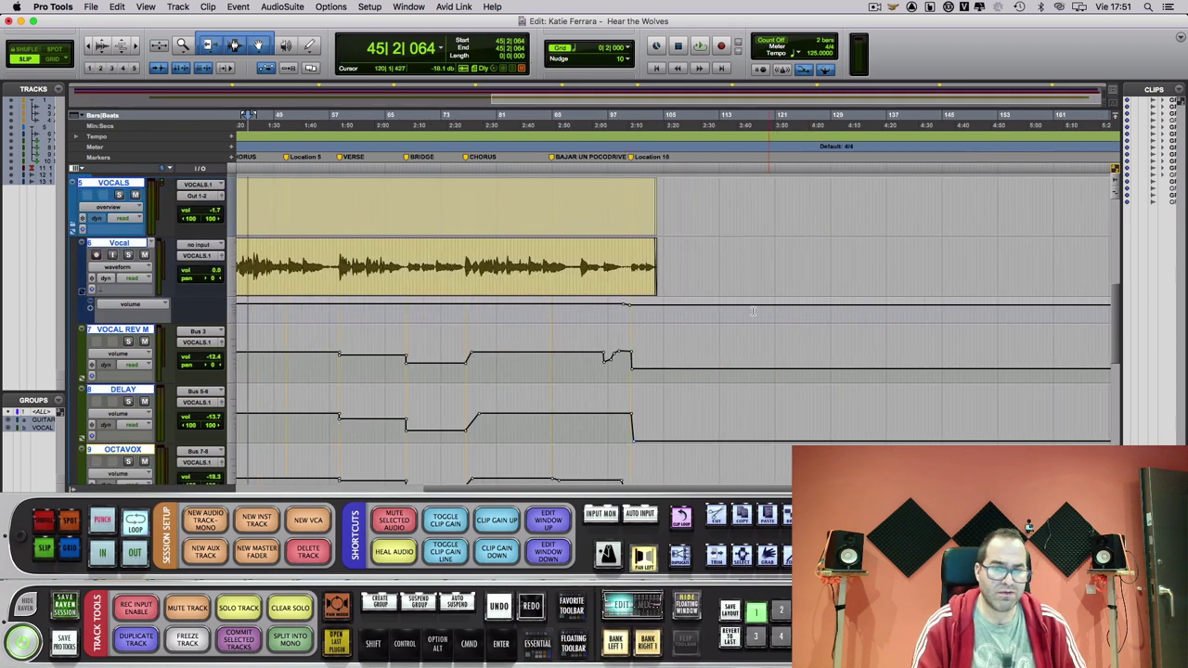
click(629, 258)
scroll(629, 258, down, 2)
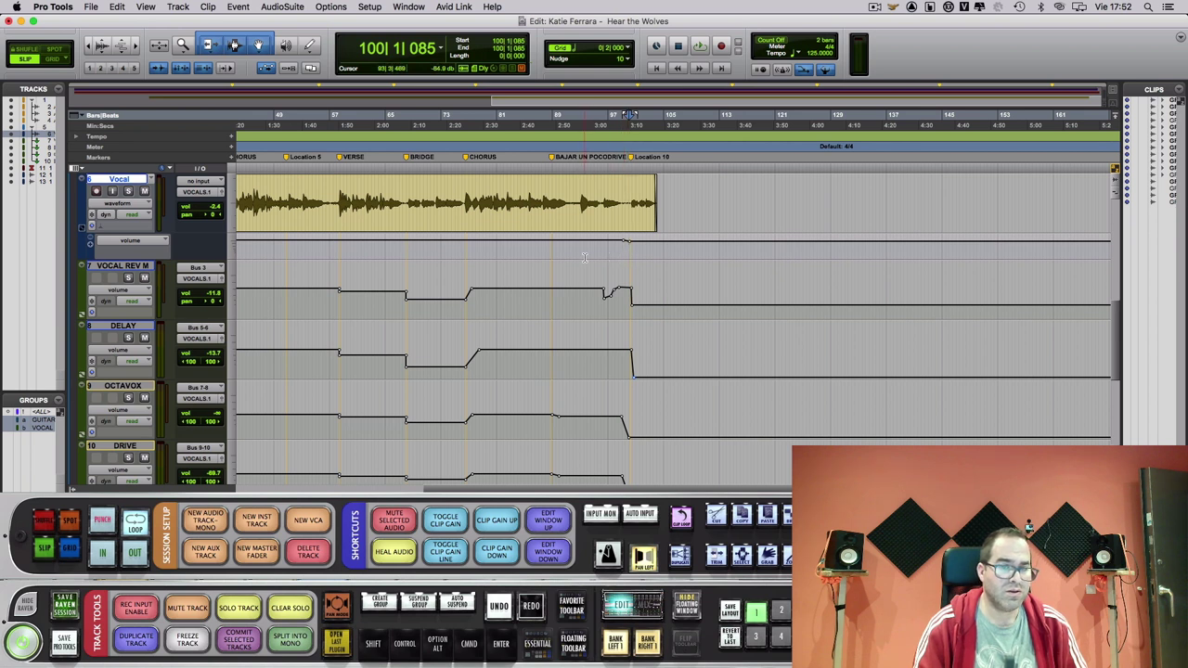
click(585, 258)
key(space)
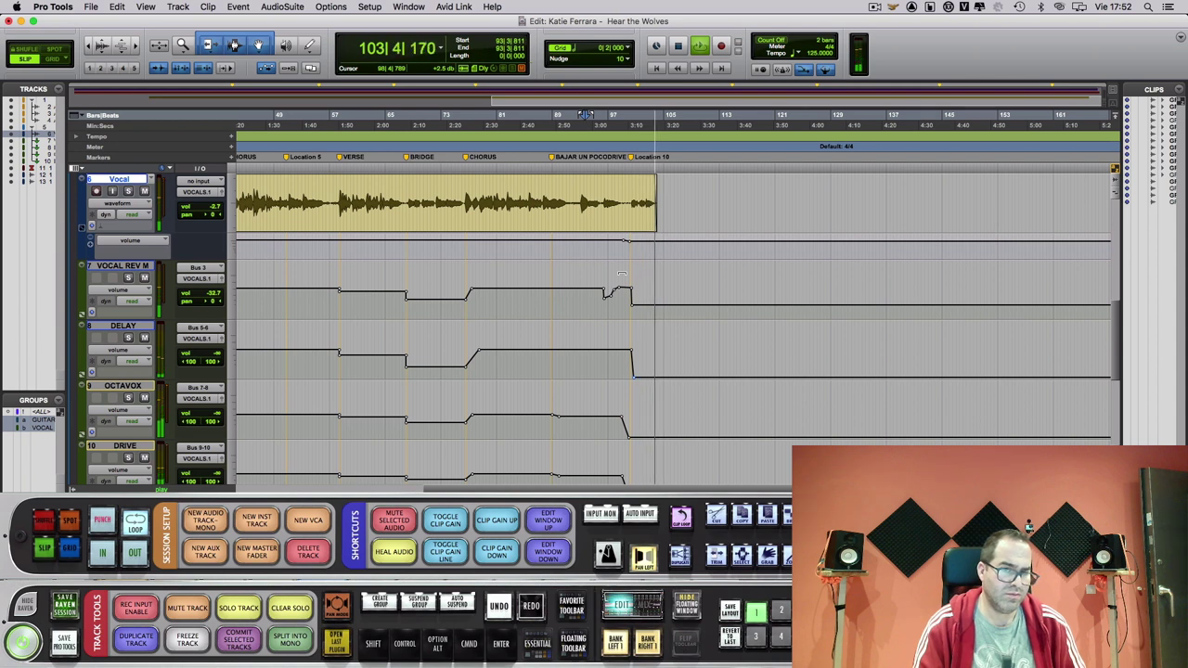
key(space)
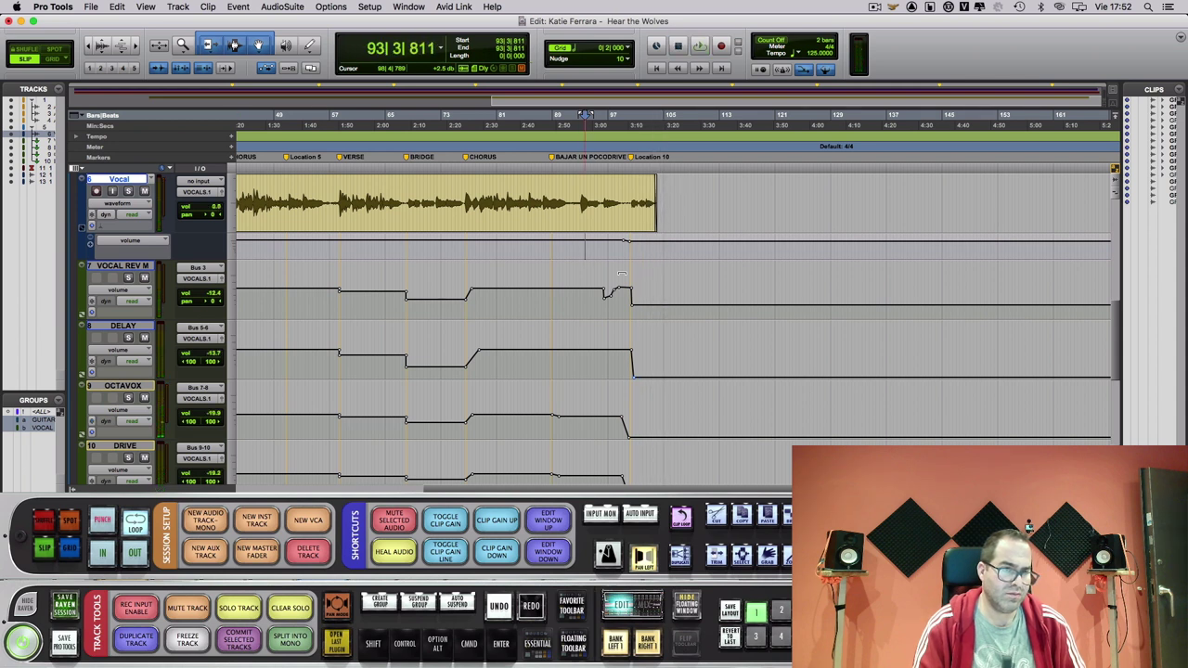
- Play from just before the BRIDGE marker into the last chorus to check the volume automation on the guitar tracks
scroll(576, 300, up, 5)
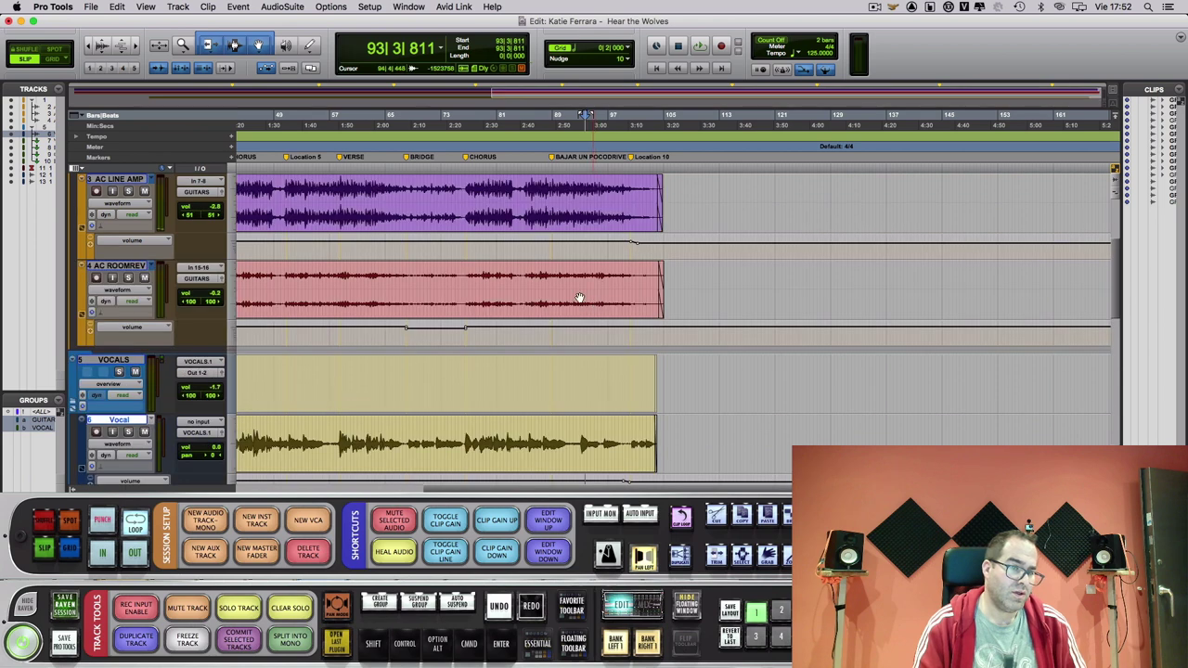
scroll(579, 297, left, 5)
scroll(589, 297, up, 3)
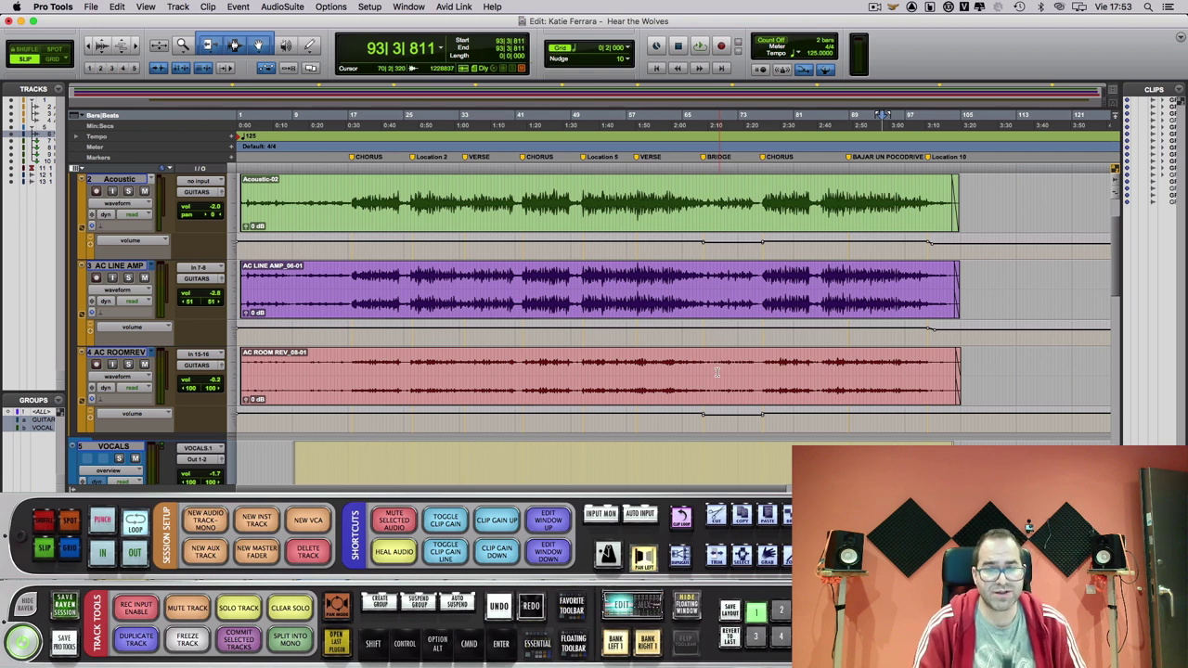
click(700, 182)
key(space)
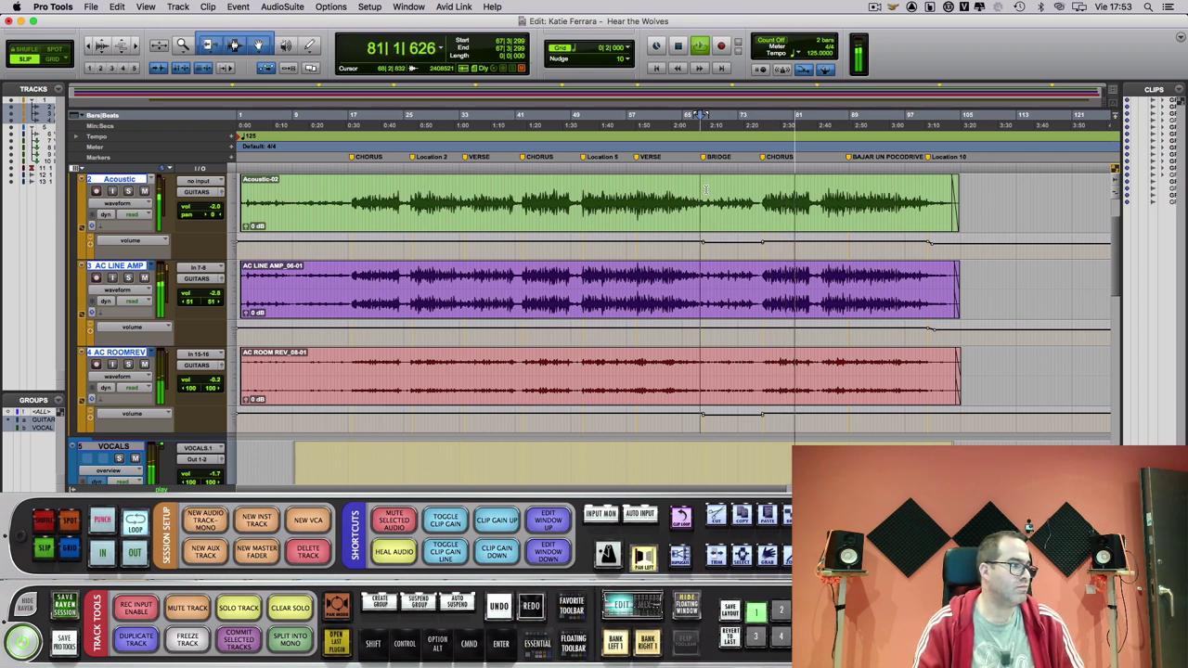
key(space)
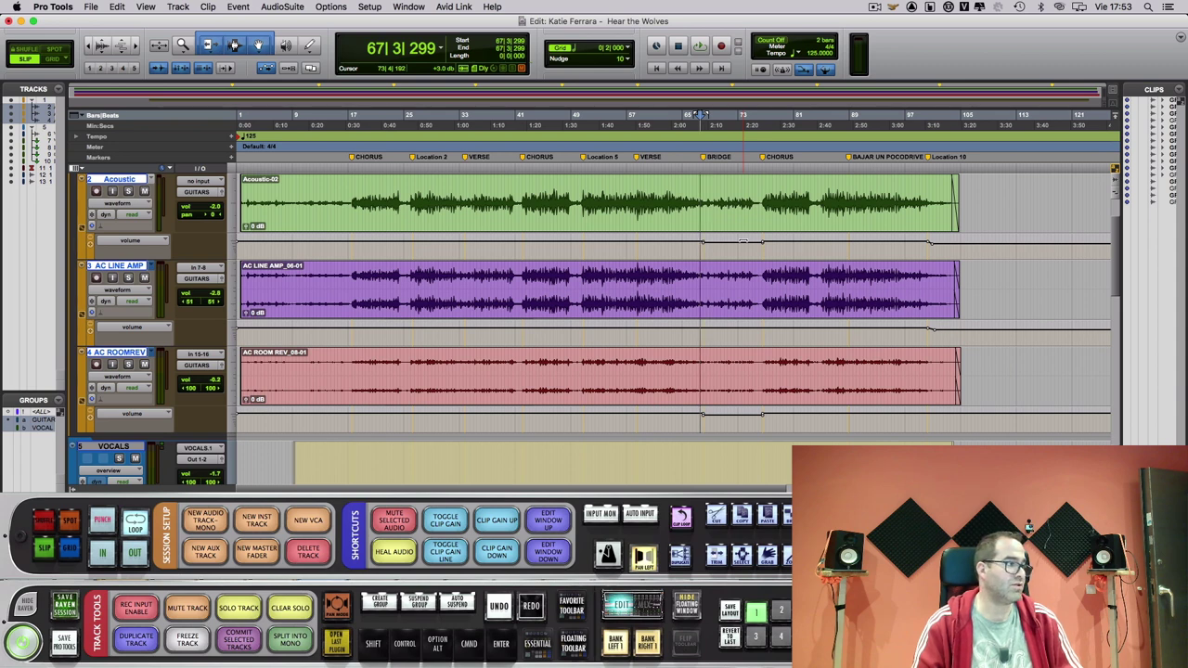
- Play the full mix from the start of the session, reviewing the guitar, vocal and effect return tracks and the Mix window
scroll(743, 242, down, 4)
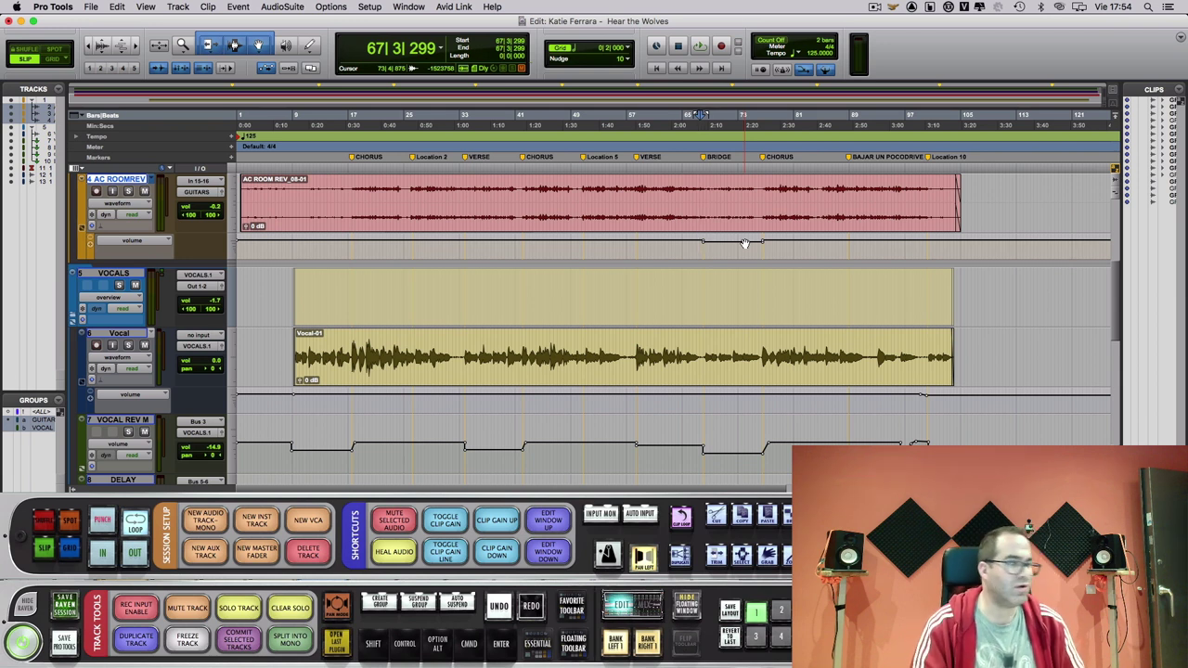
scroll(745, 243, up, 5)
key(Return)
key(space)
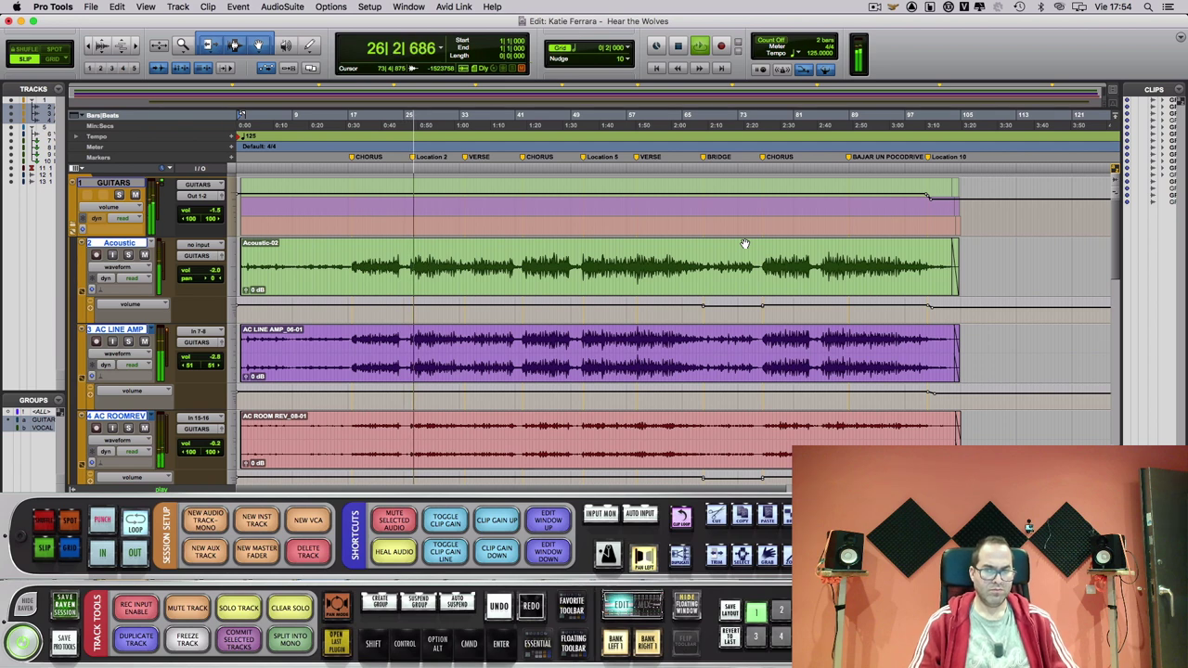
scroll(768, 289, down, 10)
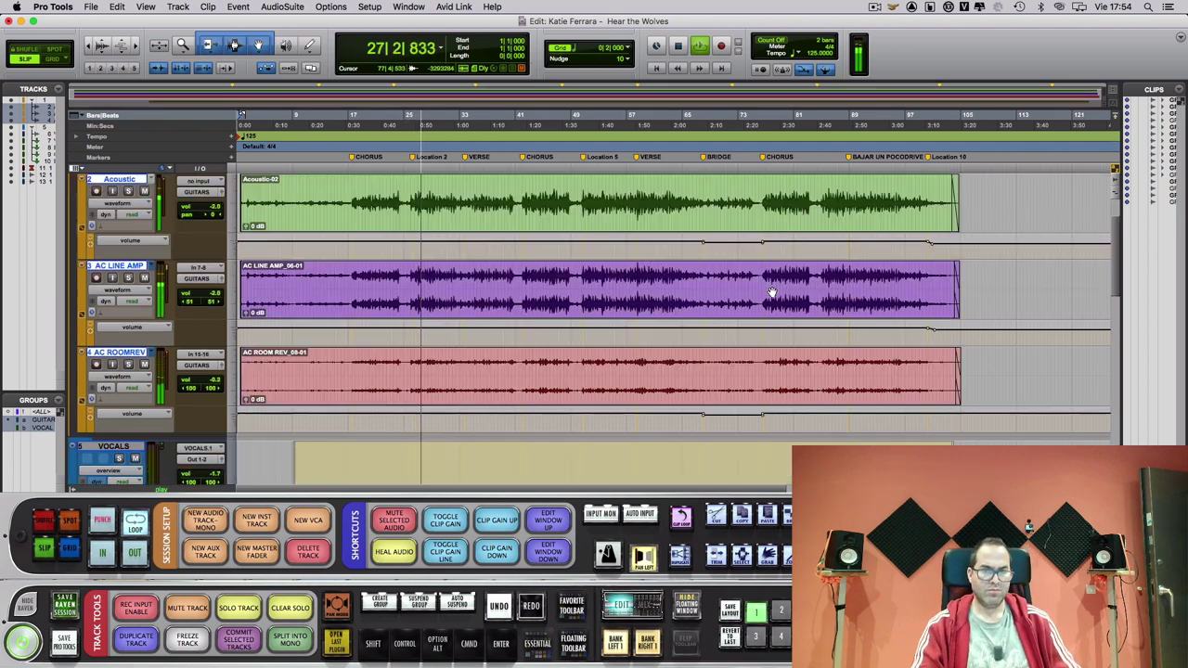
scroll(771, 291, down, 5)
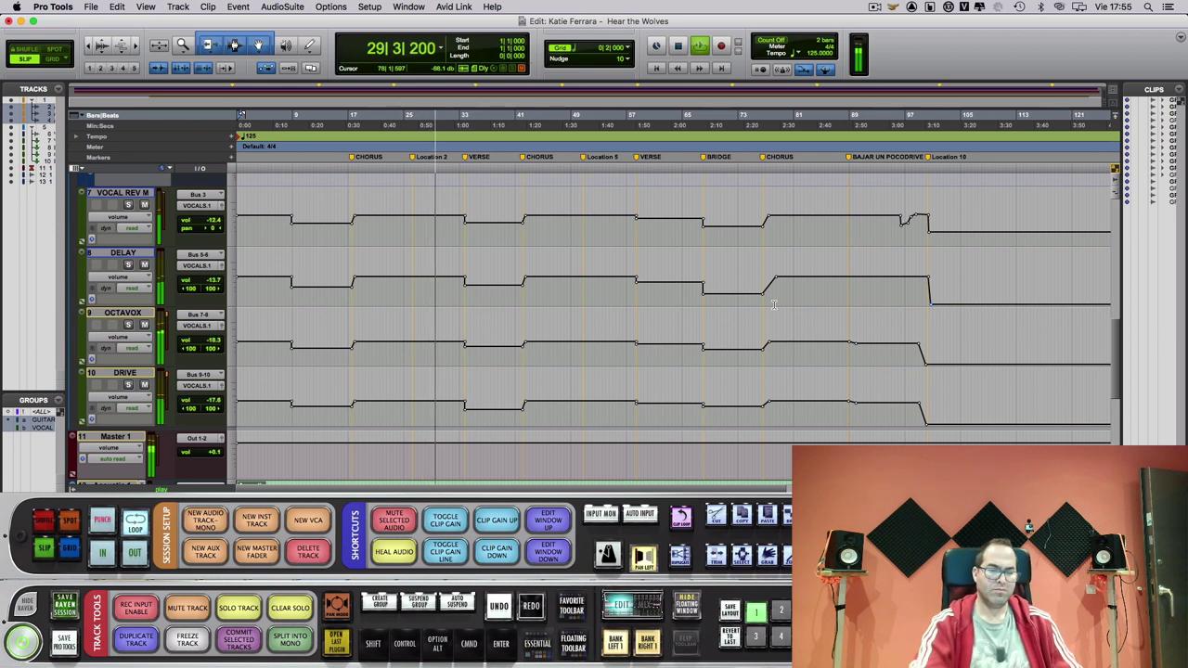
key(super+equal)
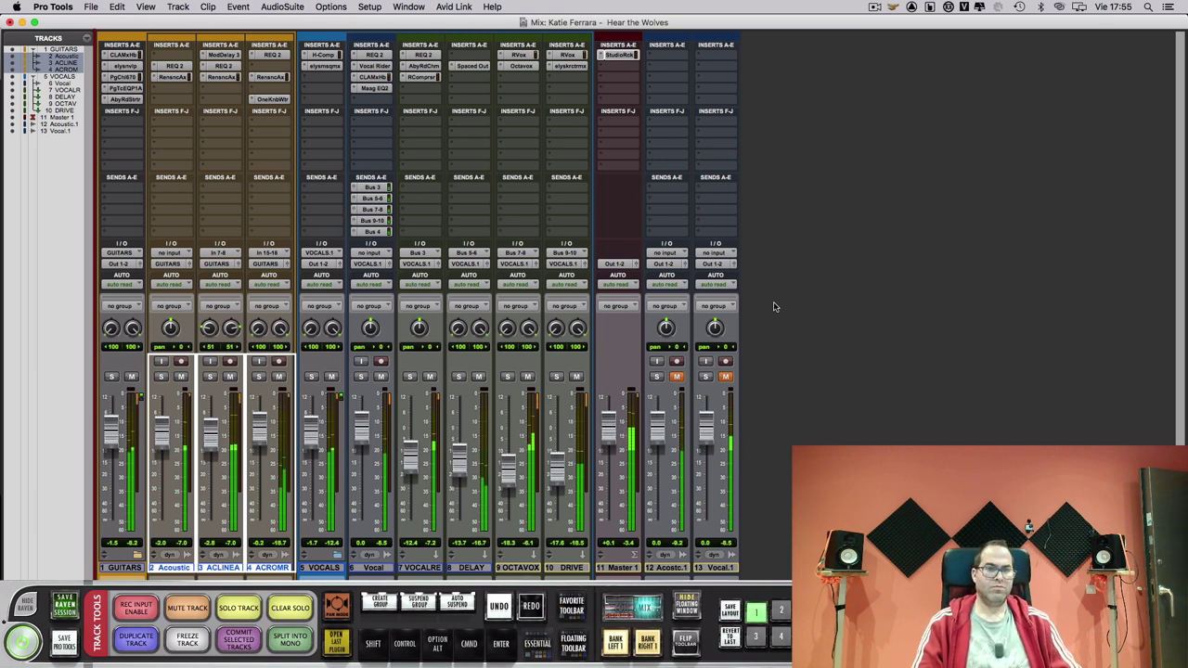
key(super+equal)
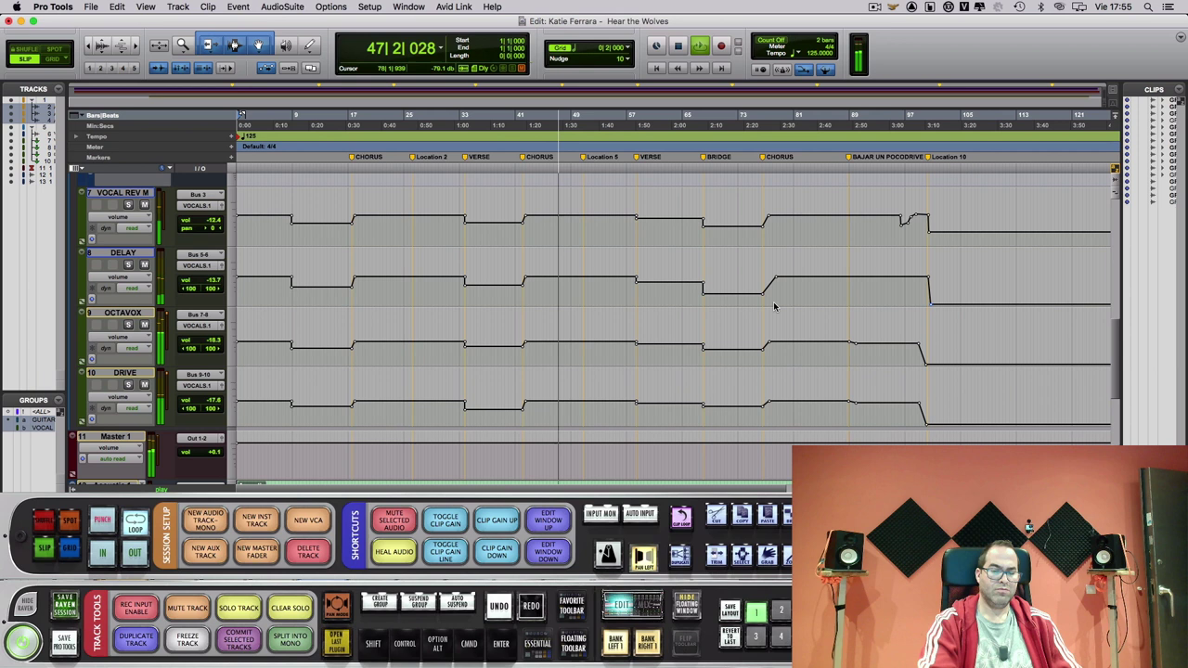
scroll(775, 306, up, 6)
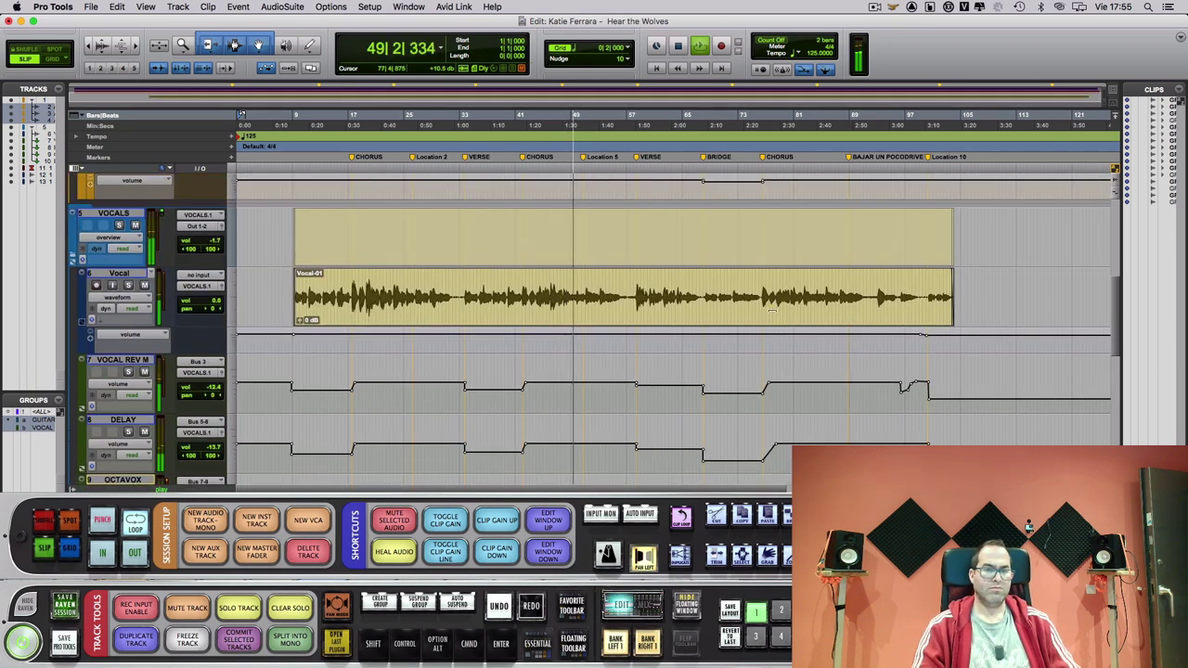
scroll(772, 312, up, 2)
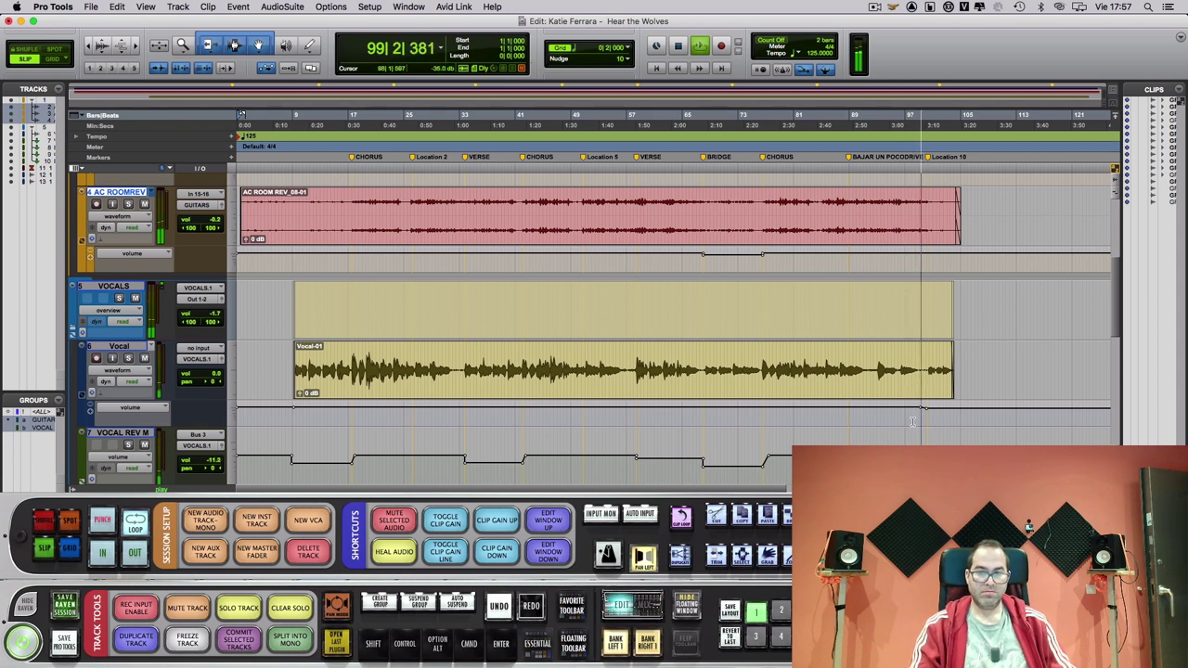
scroll(913, 420, down, 3)
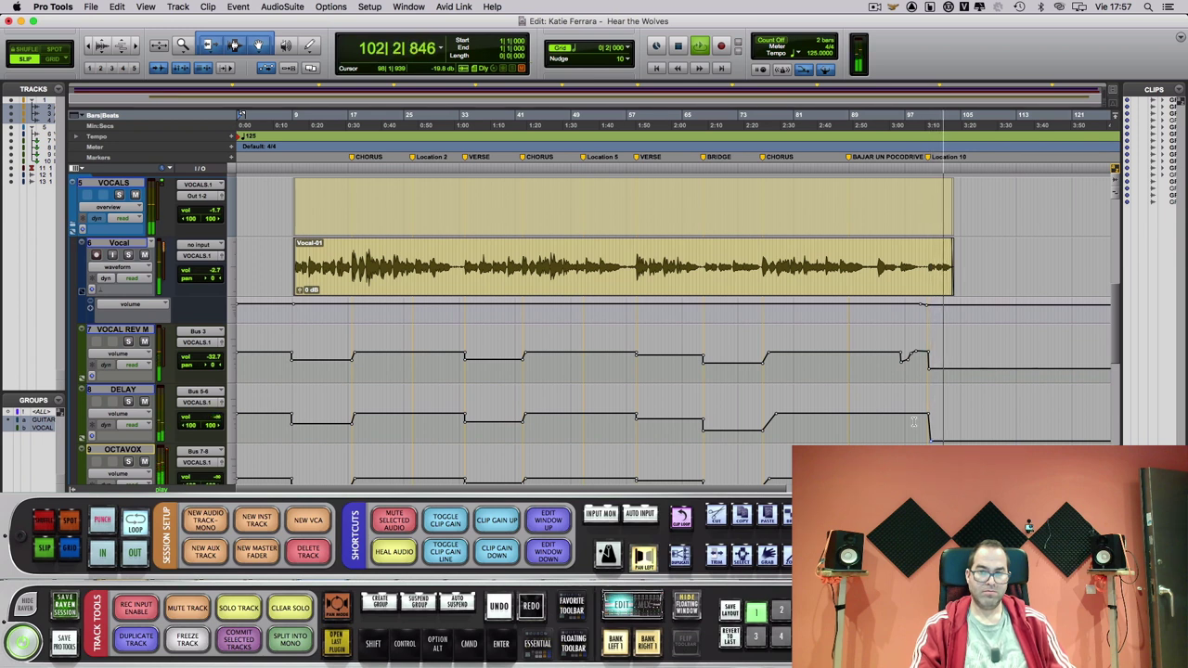
scroll(915, 420, up, 3)
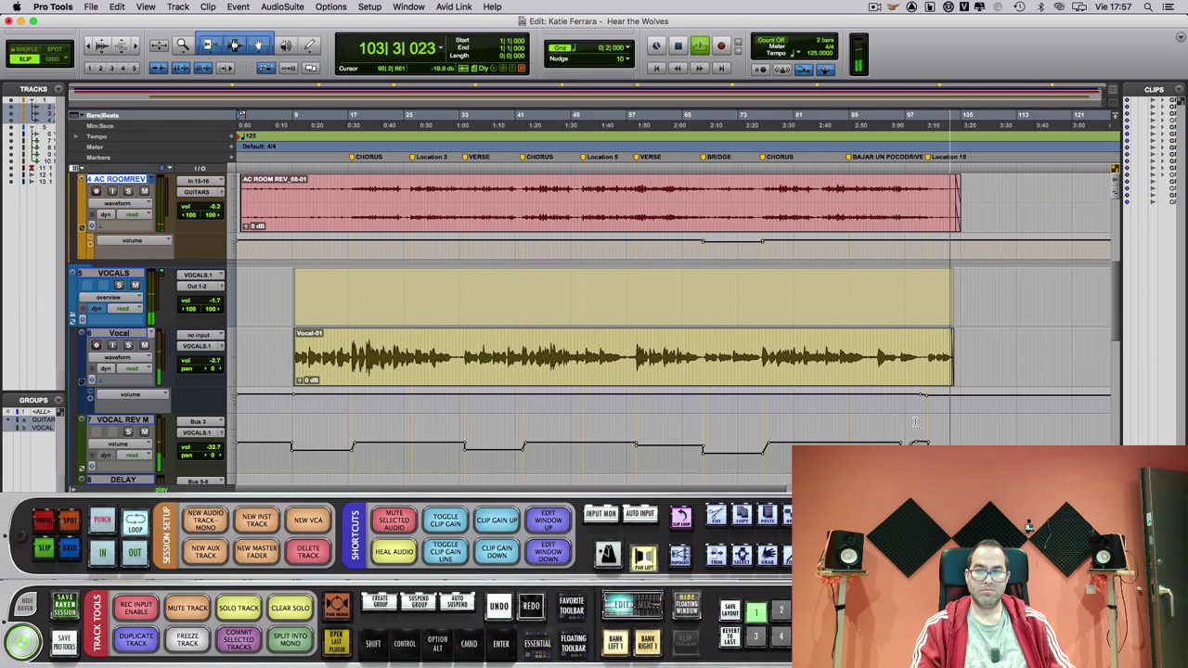